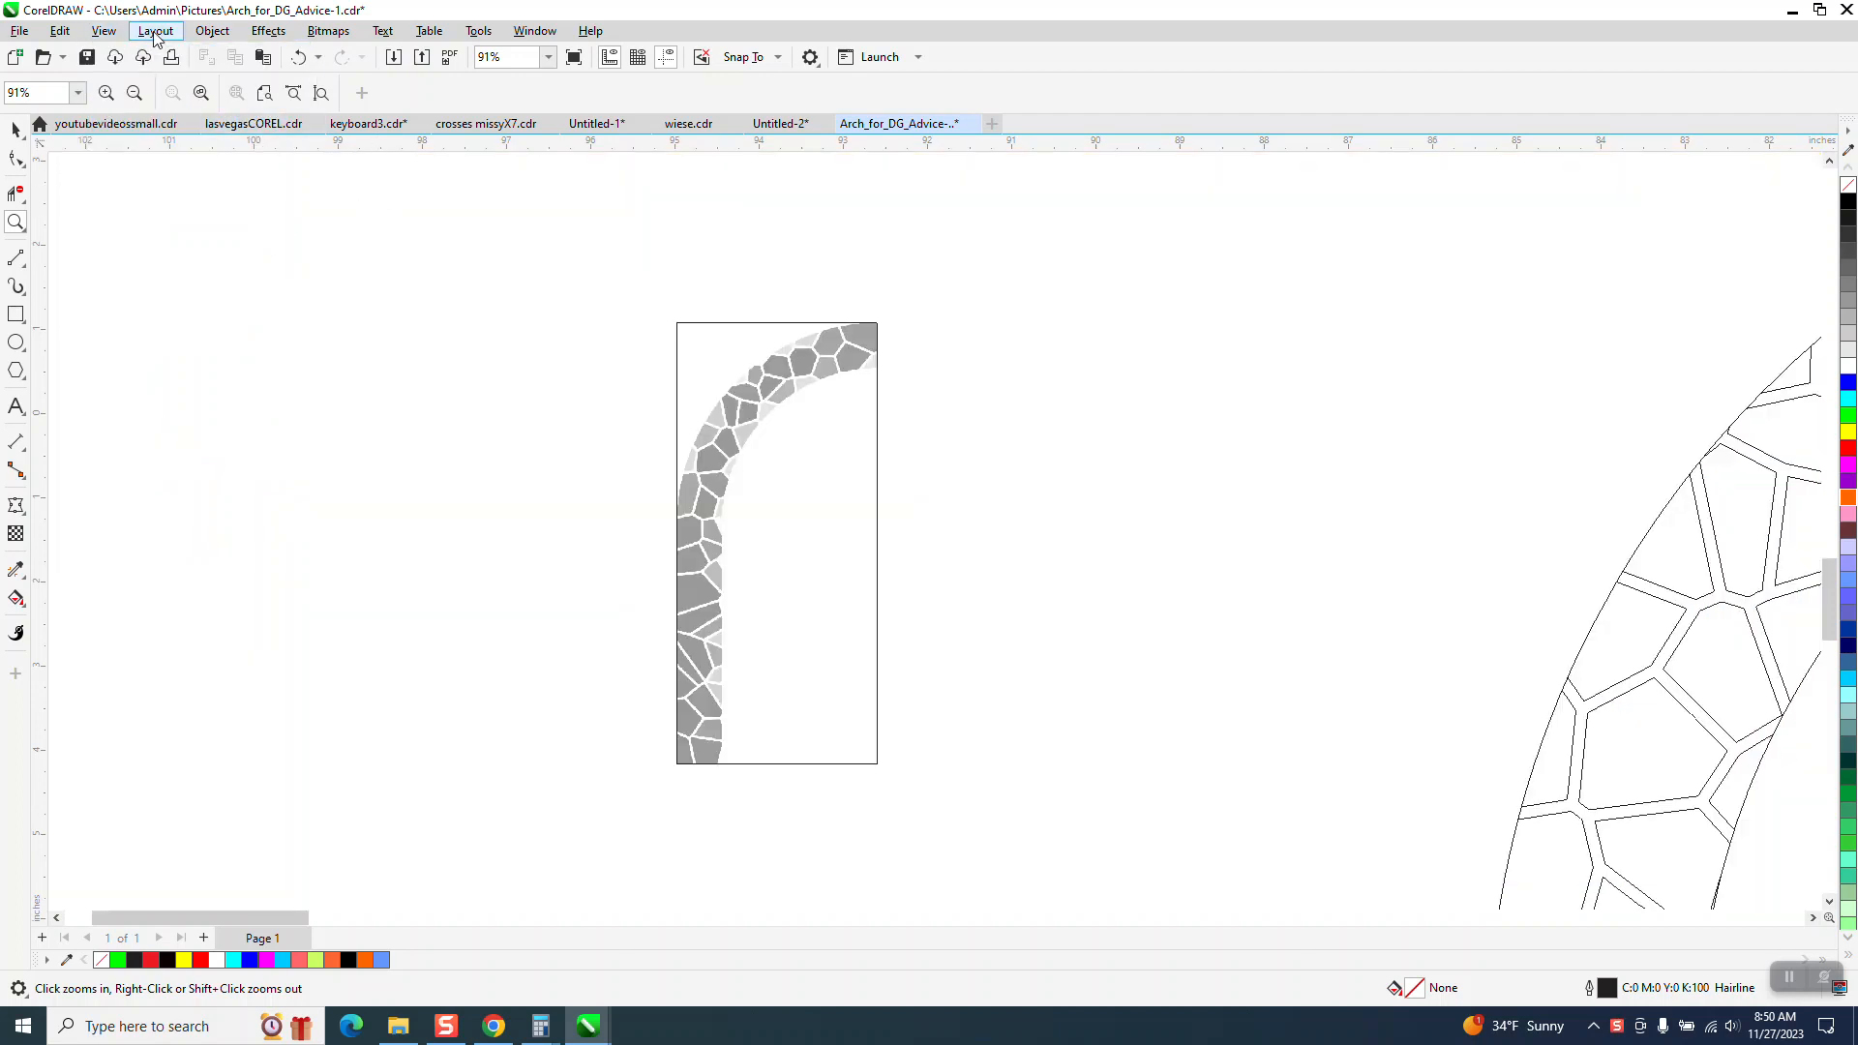
- Switch the drawing's display mode from Wireframe to Enhanced
click(104, 31)
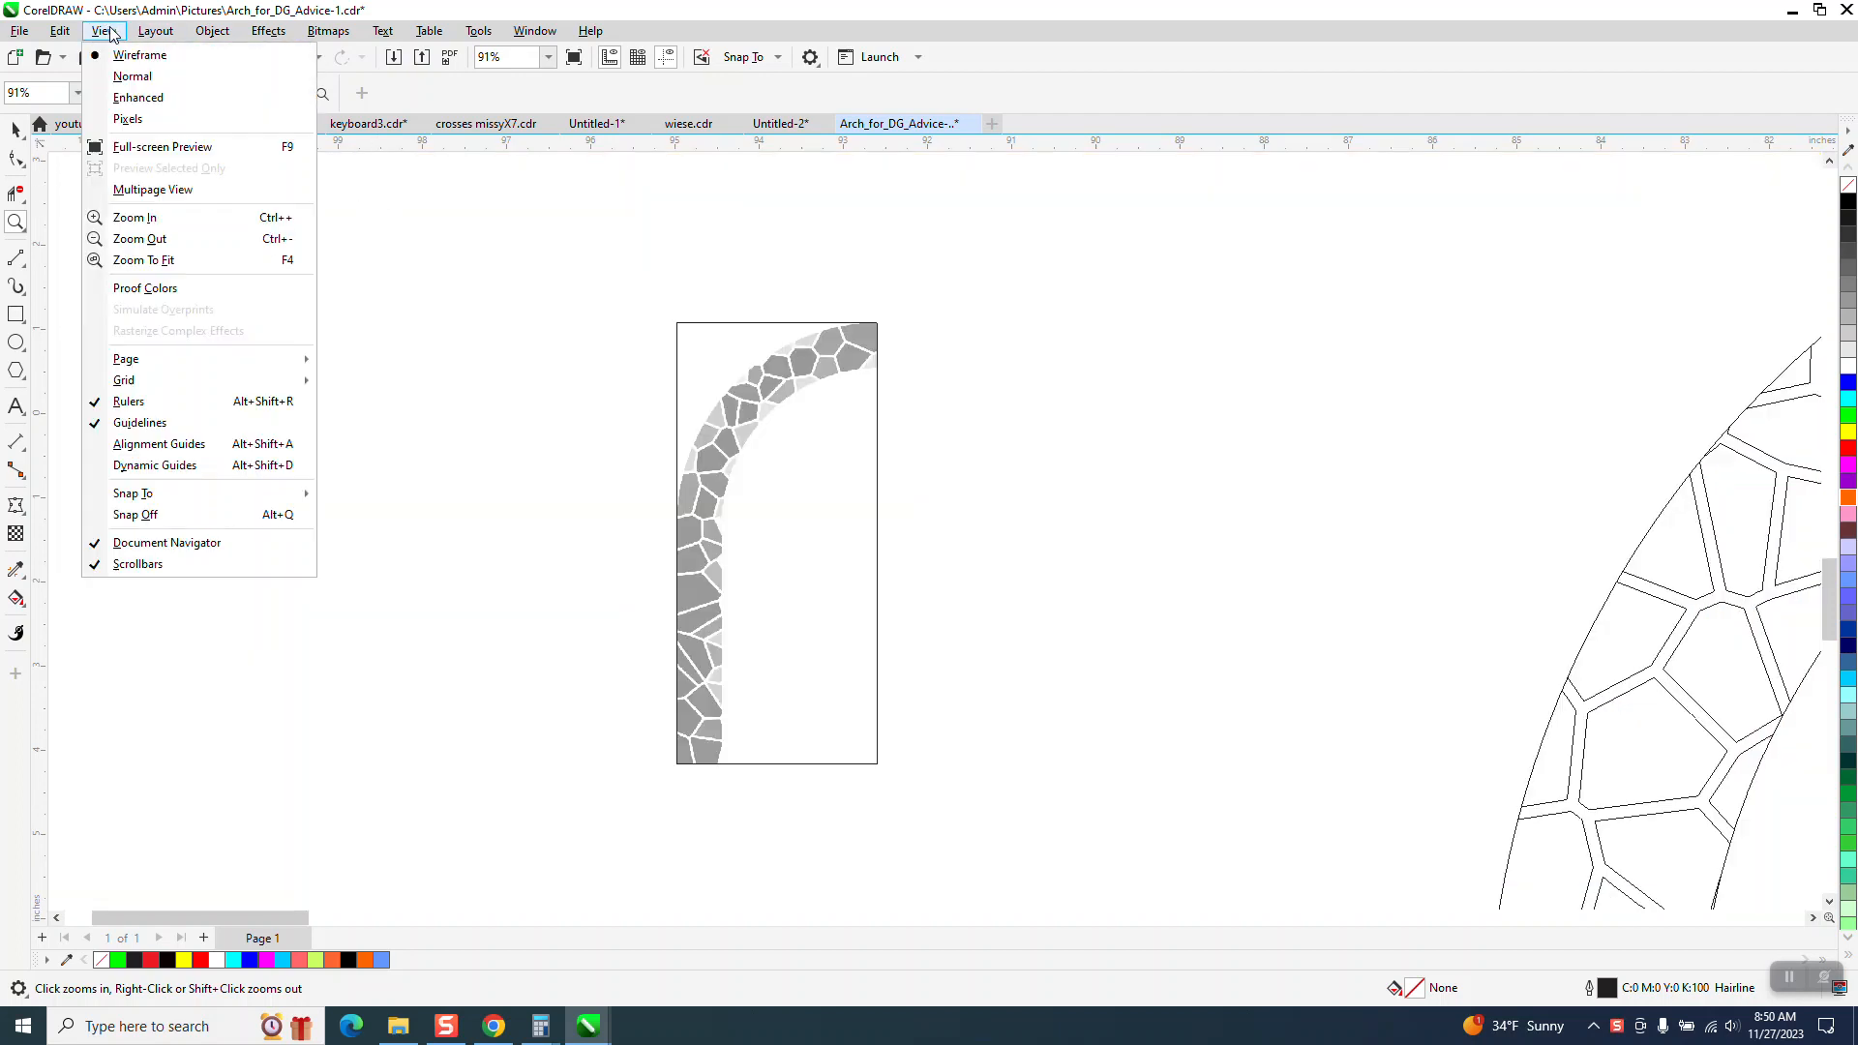
click(126, 97)
- Convert the gray stone arch image to a 300 dpi, 8-bit grayscale bitmap with anti-aliasing and a transparent background
click(15, 128)
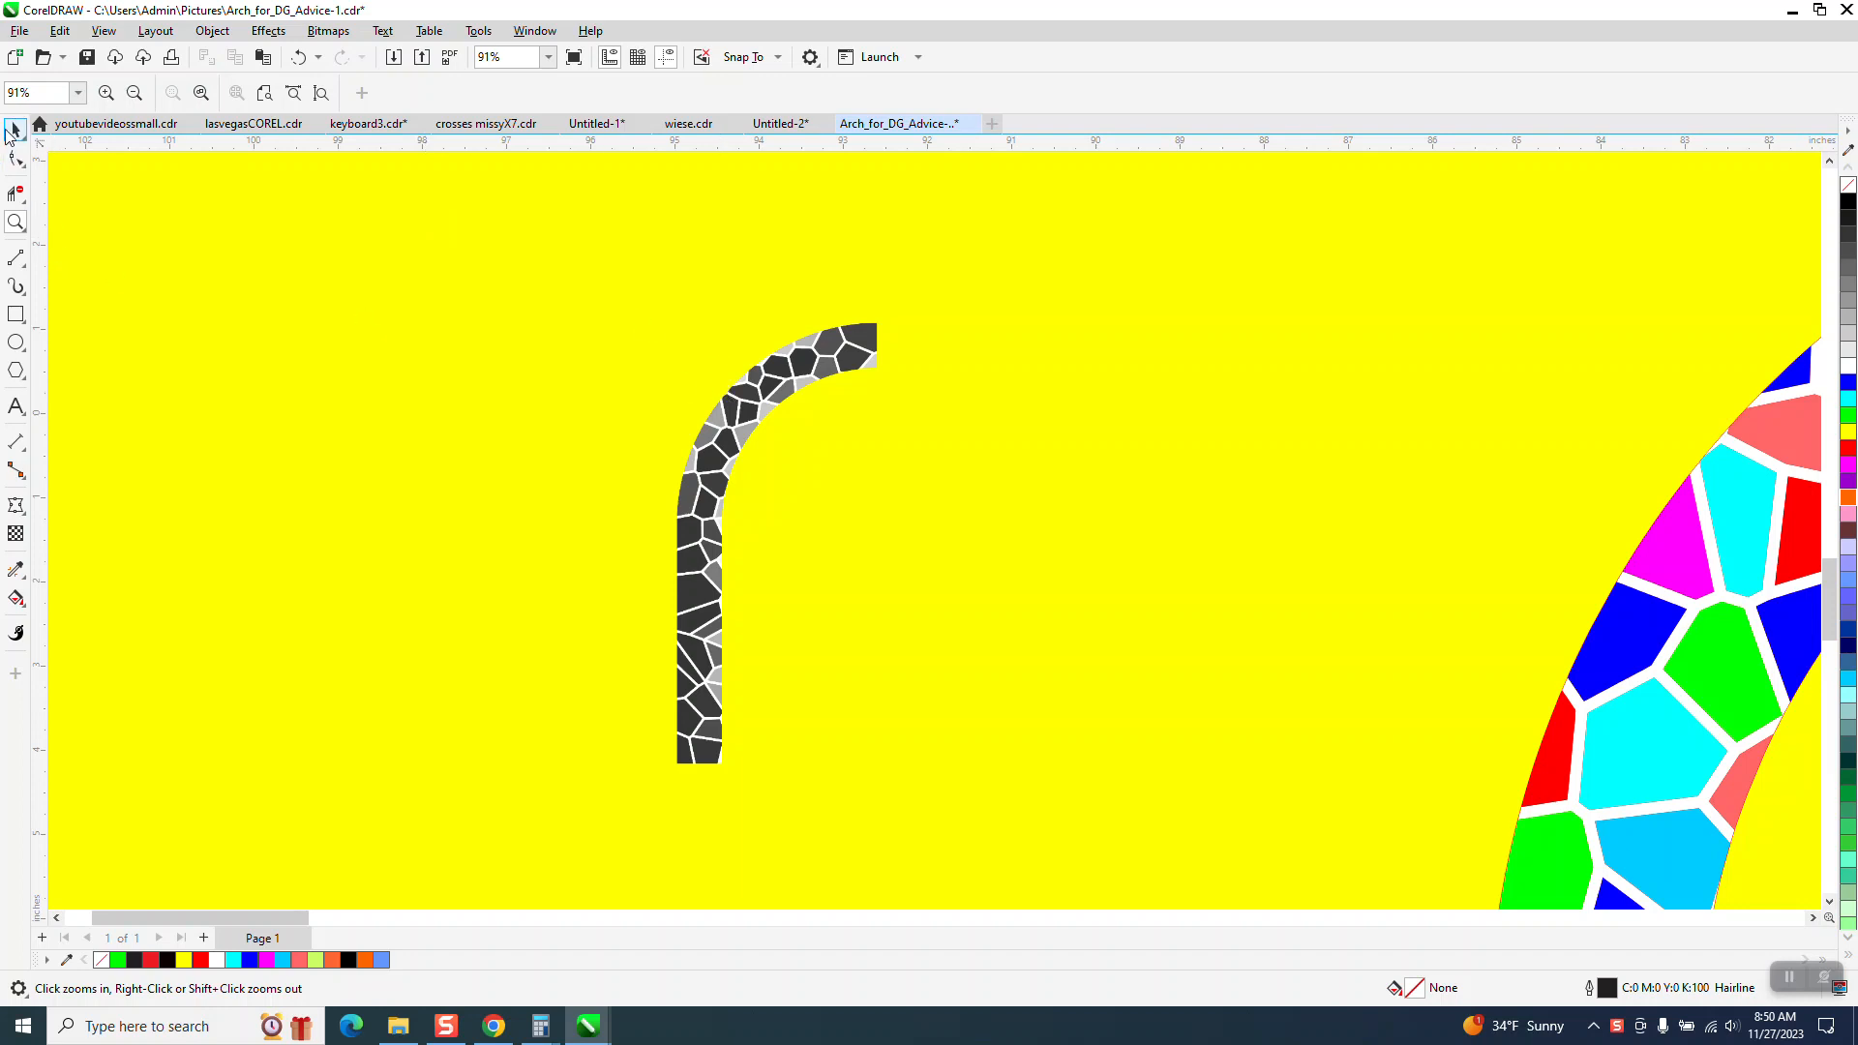
click(784, 377)
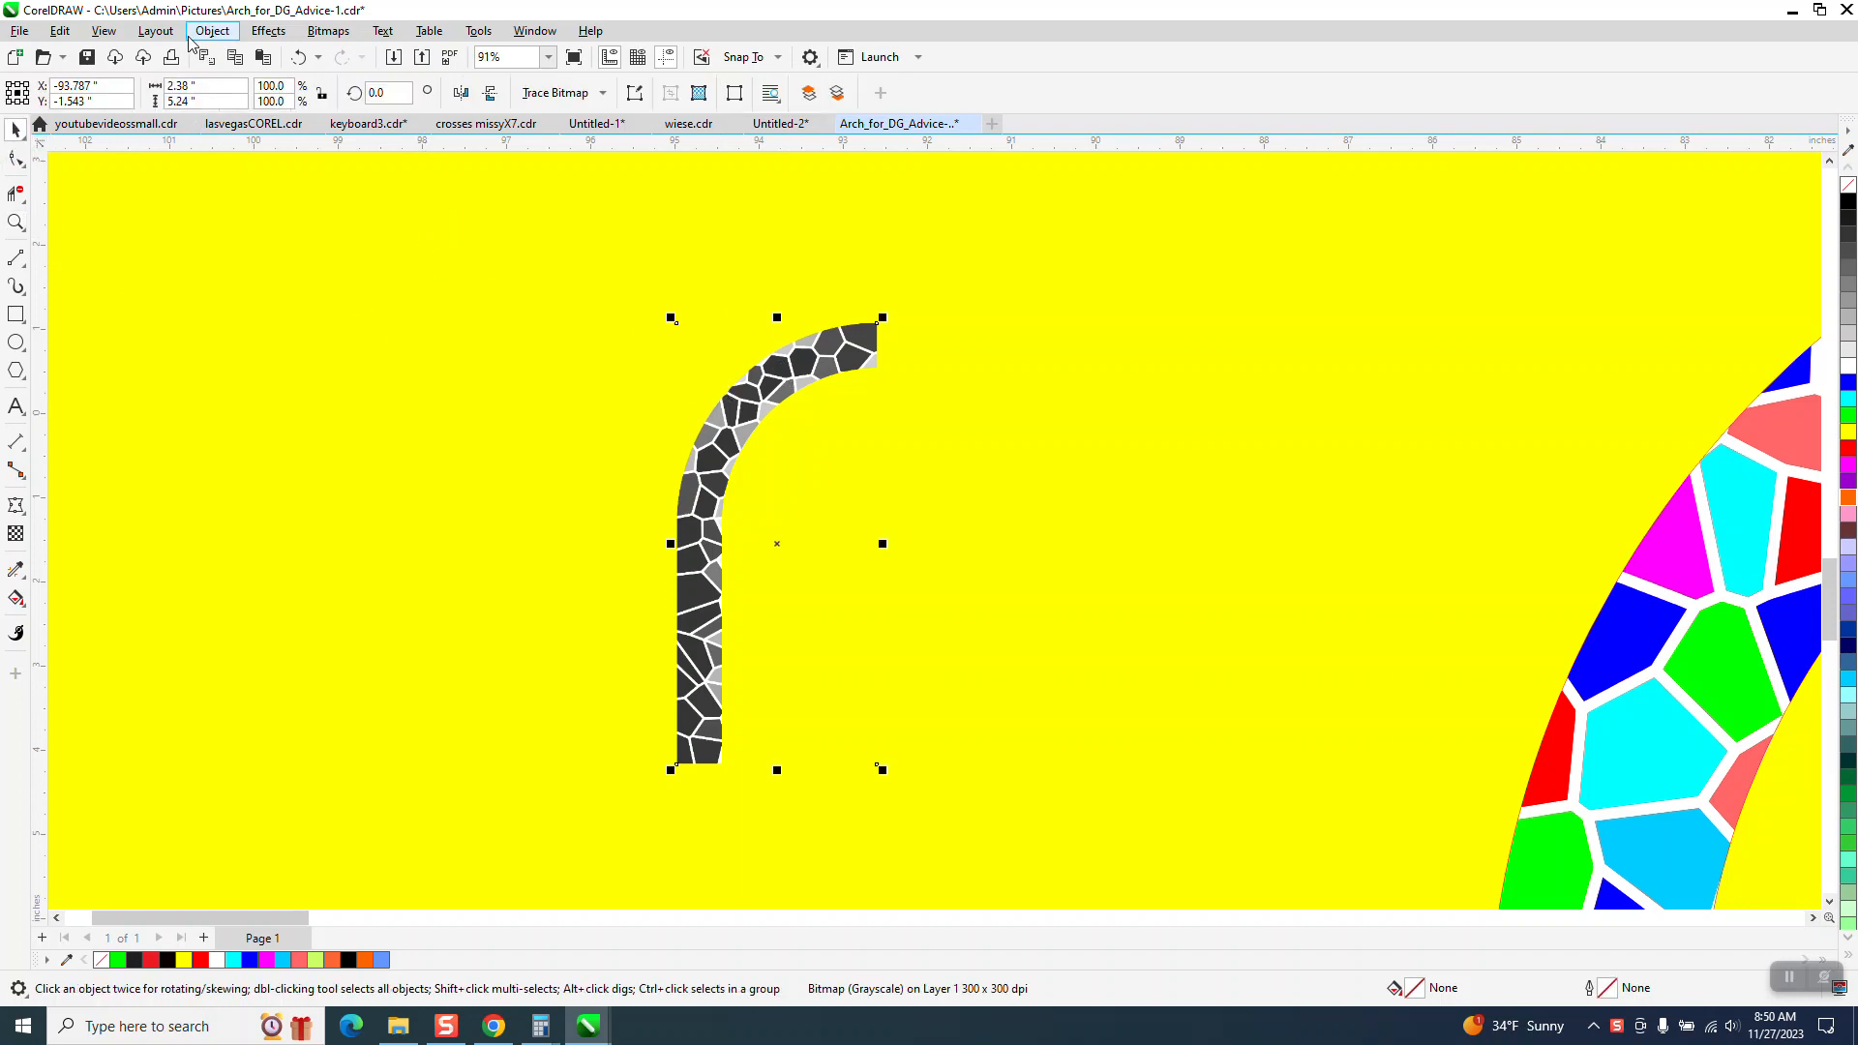
click(211, 31)
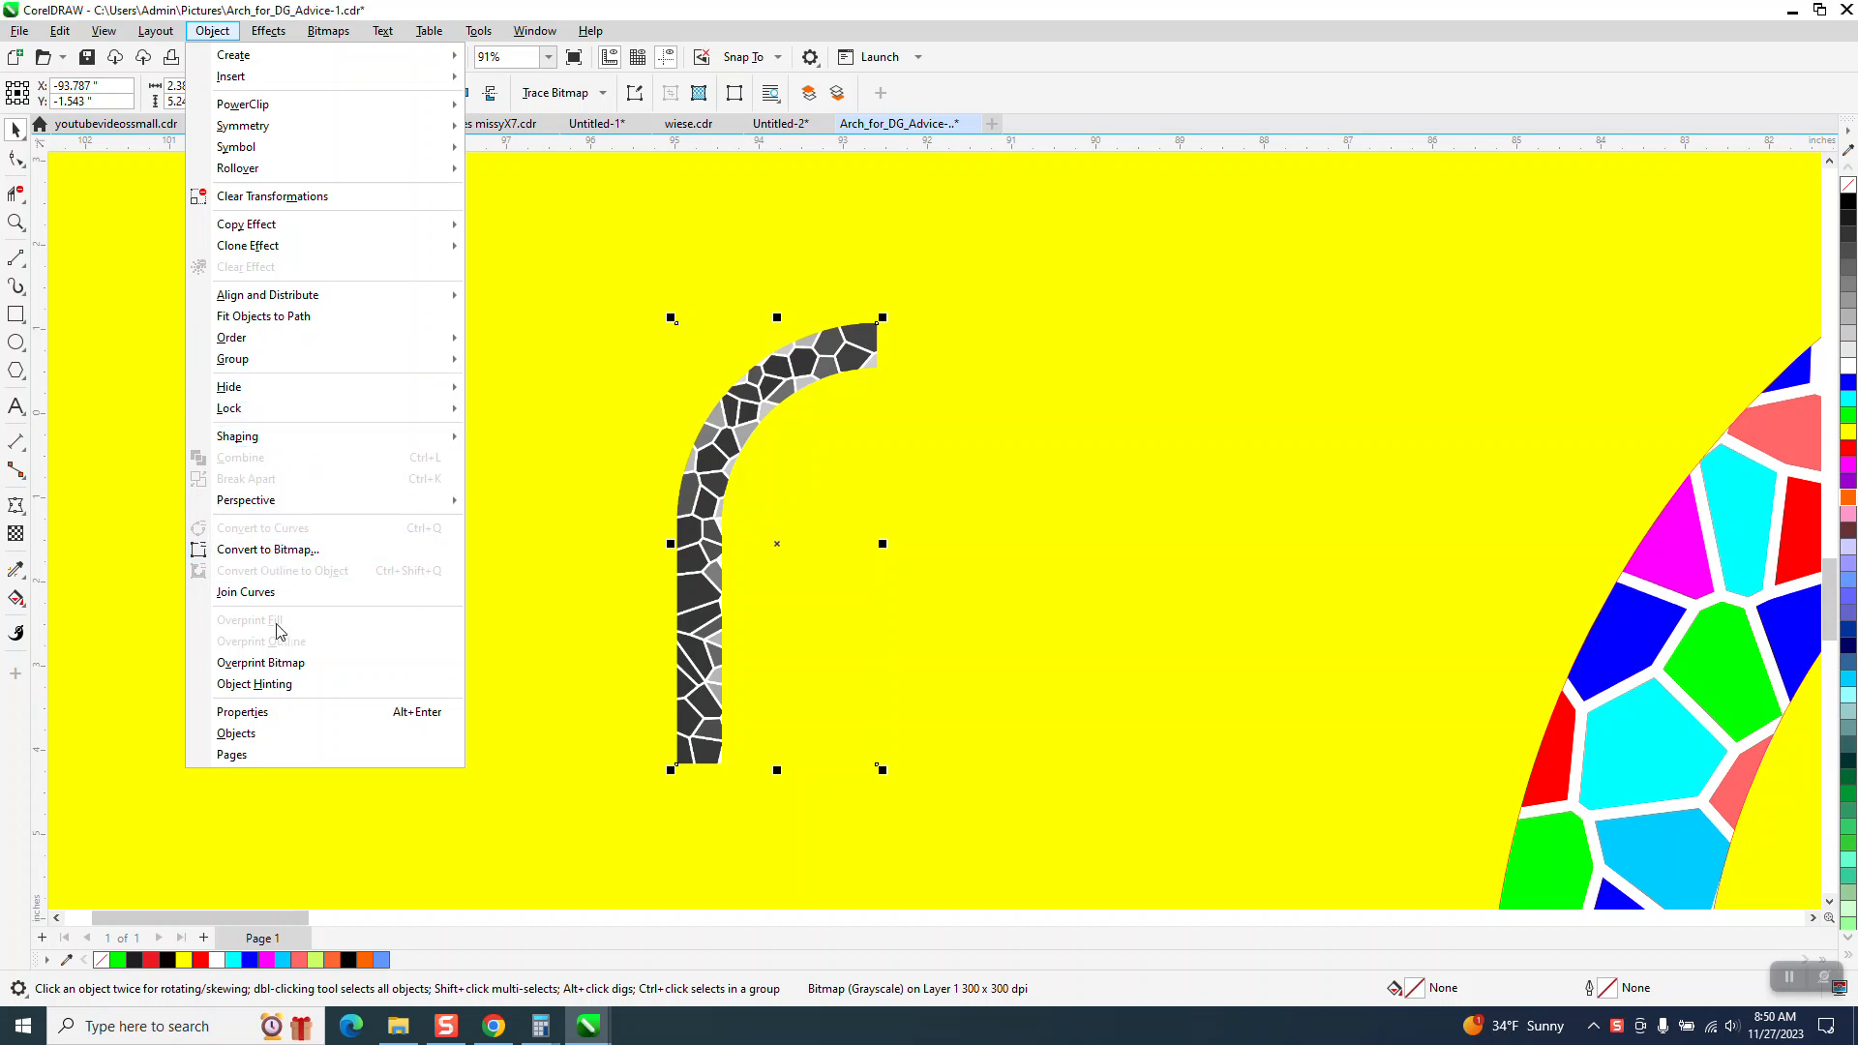
click(16, 134)
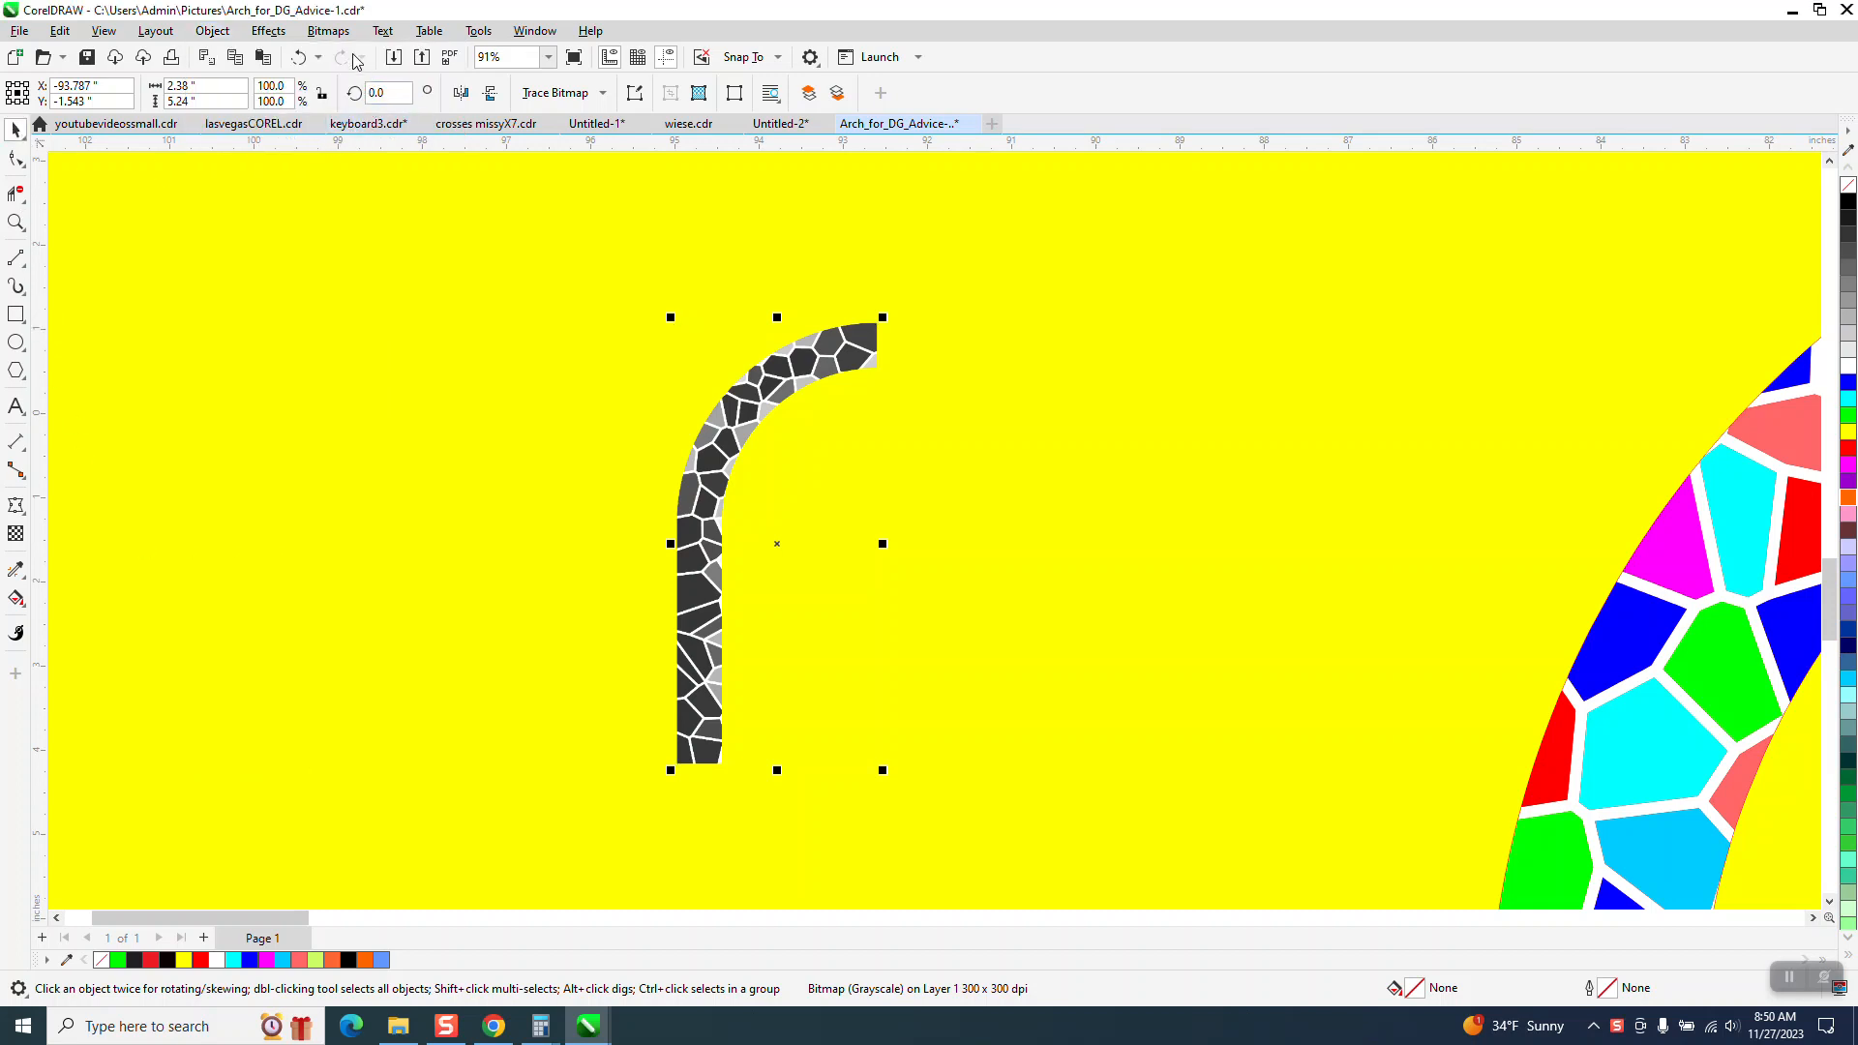
click(328, 31)
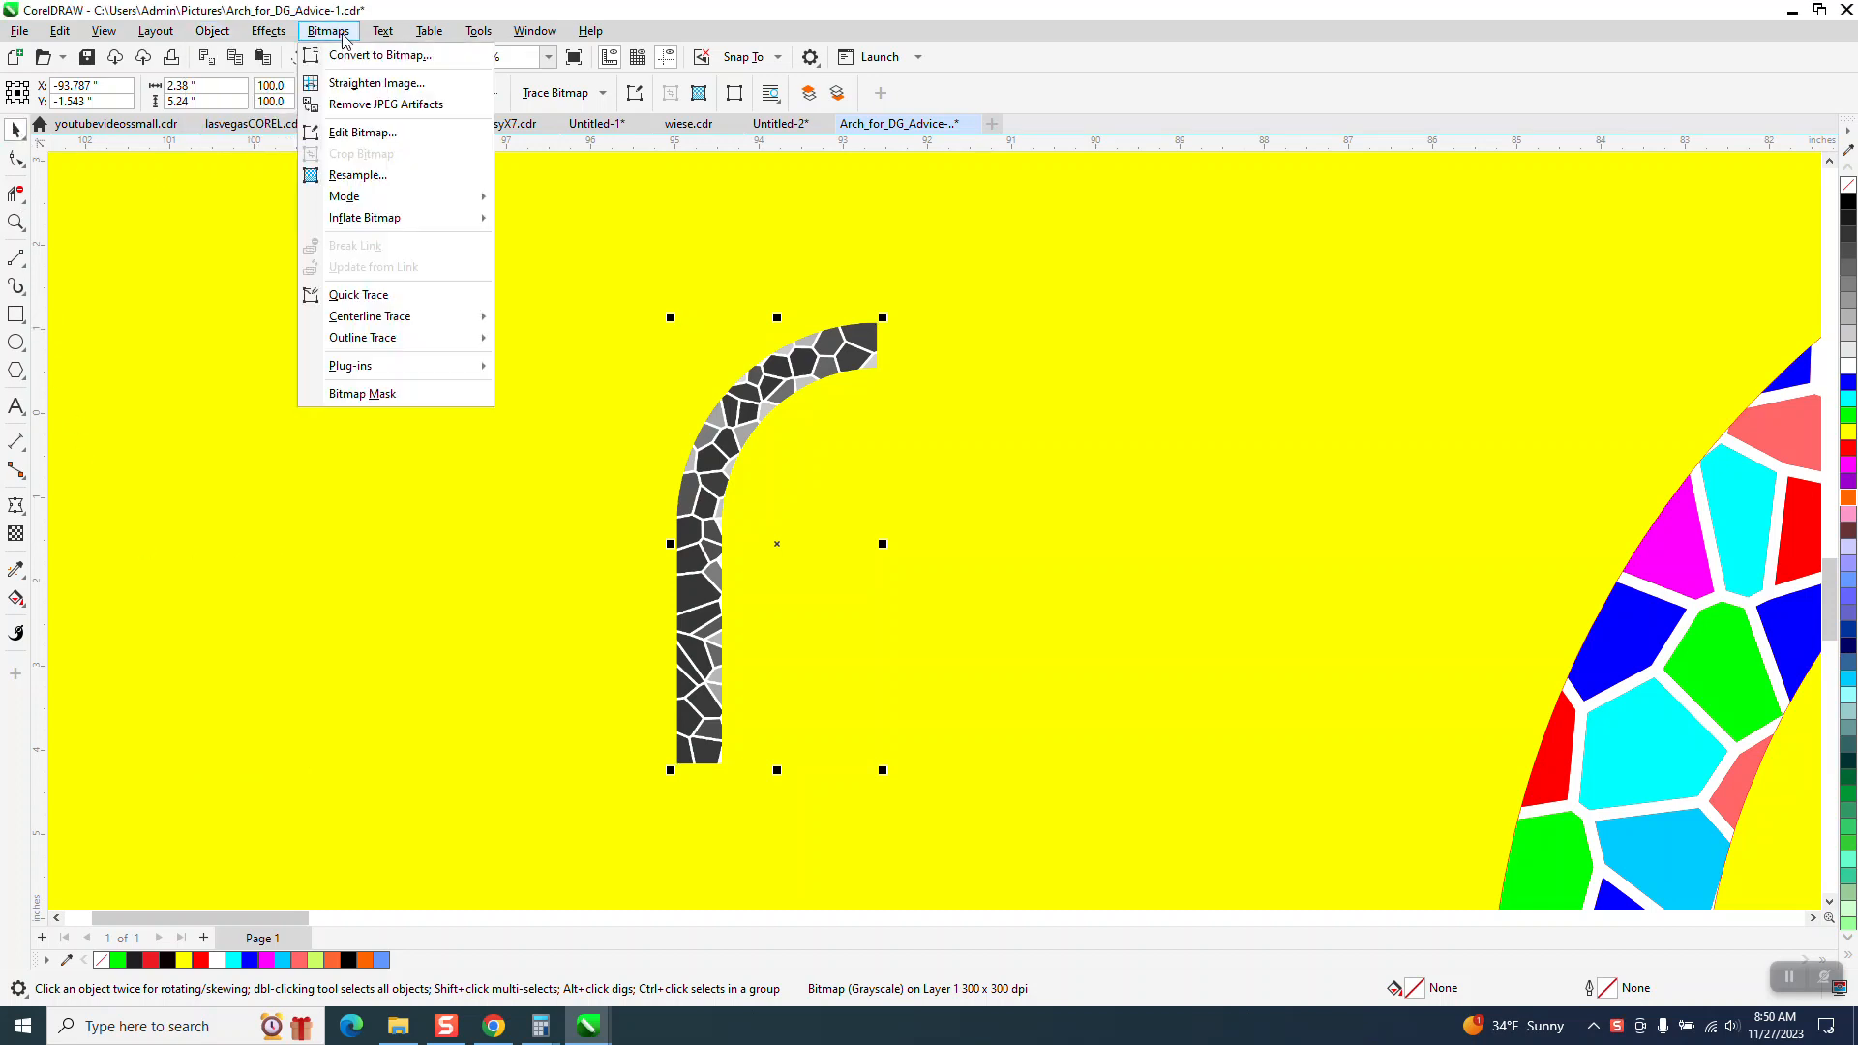
click(399, 56)
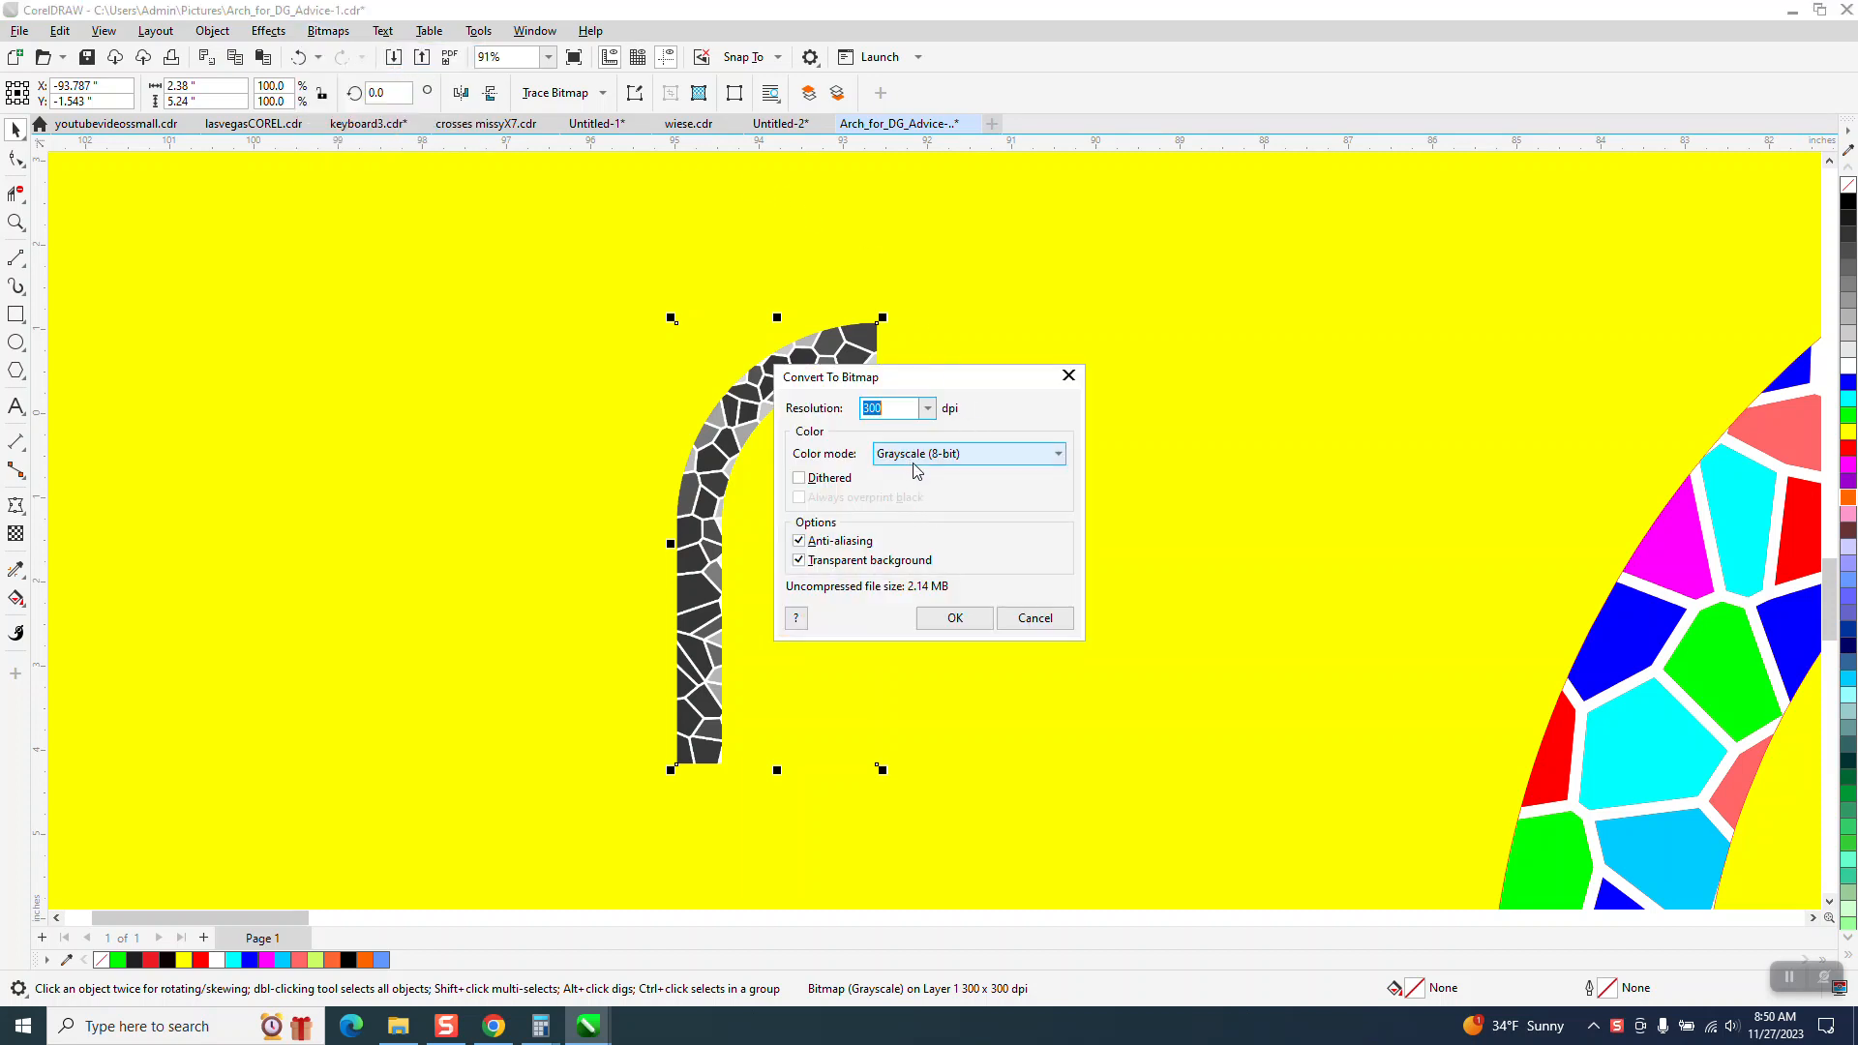
click(961, 619)
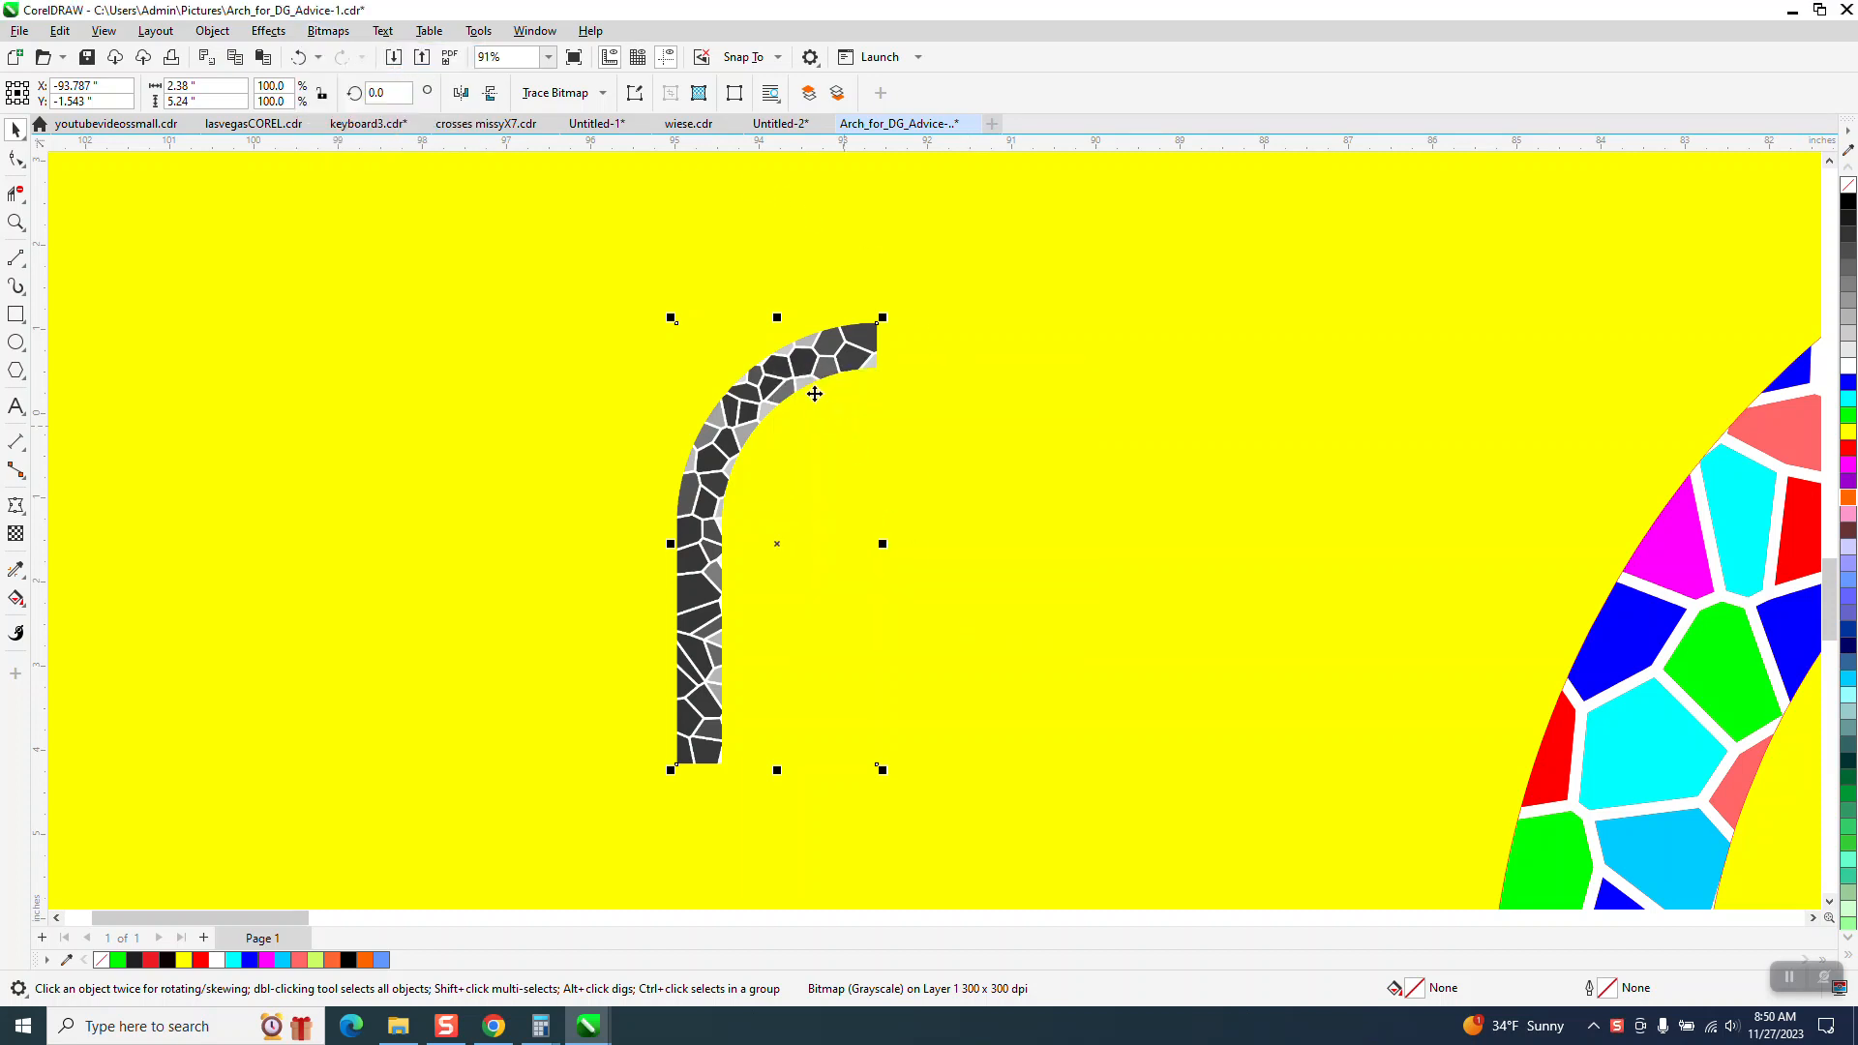
- Trace the stone arch bitmap with the Clipart outline trace, accepting the default PowerTRACE settings
click(600, 96)
mouse_move(576, 166)
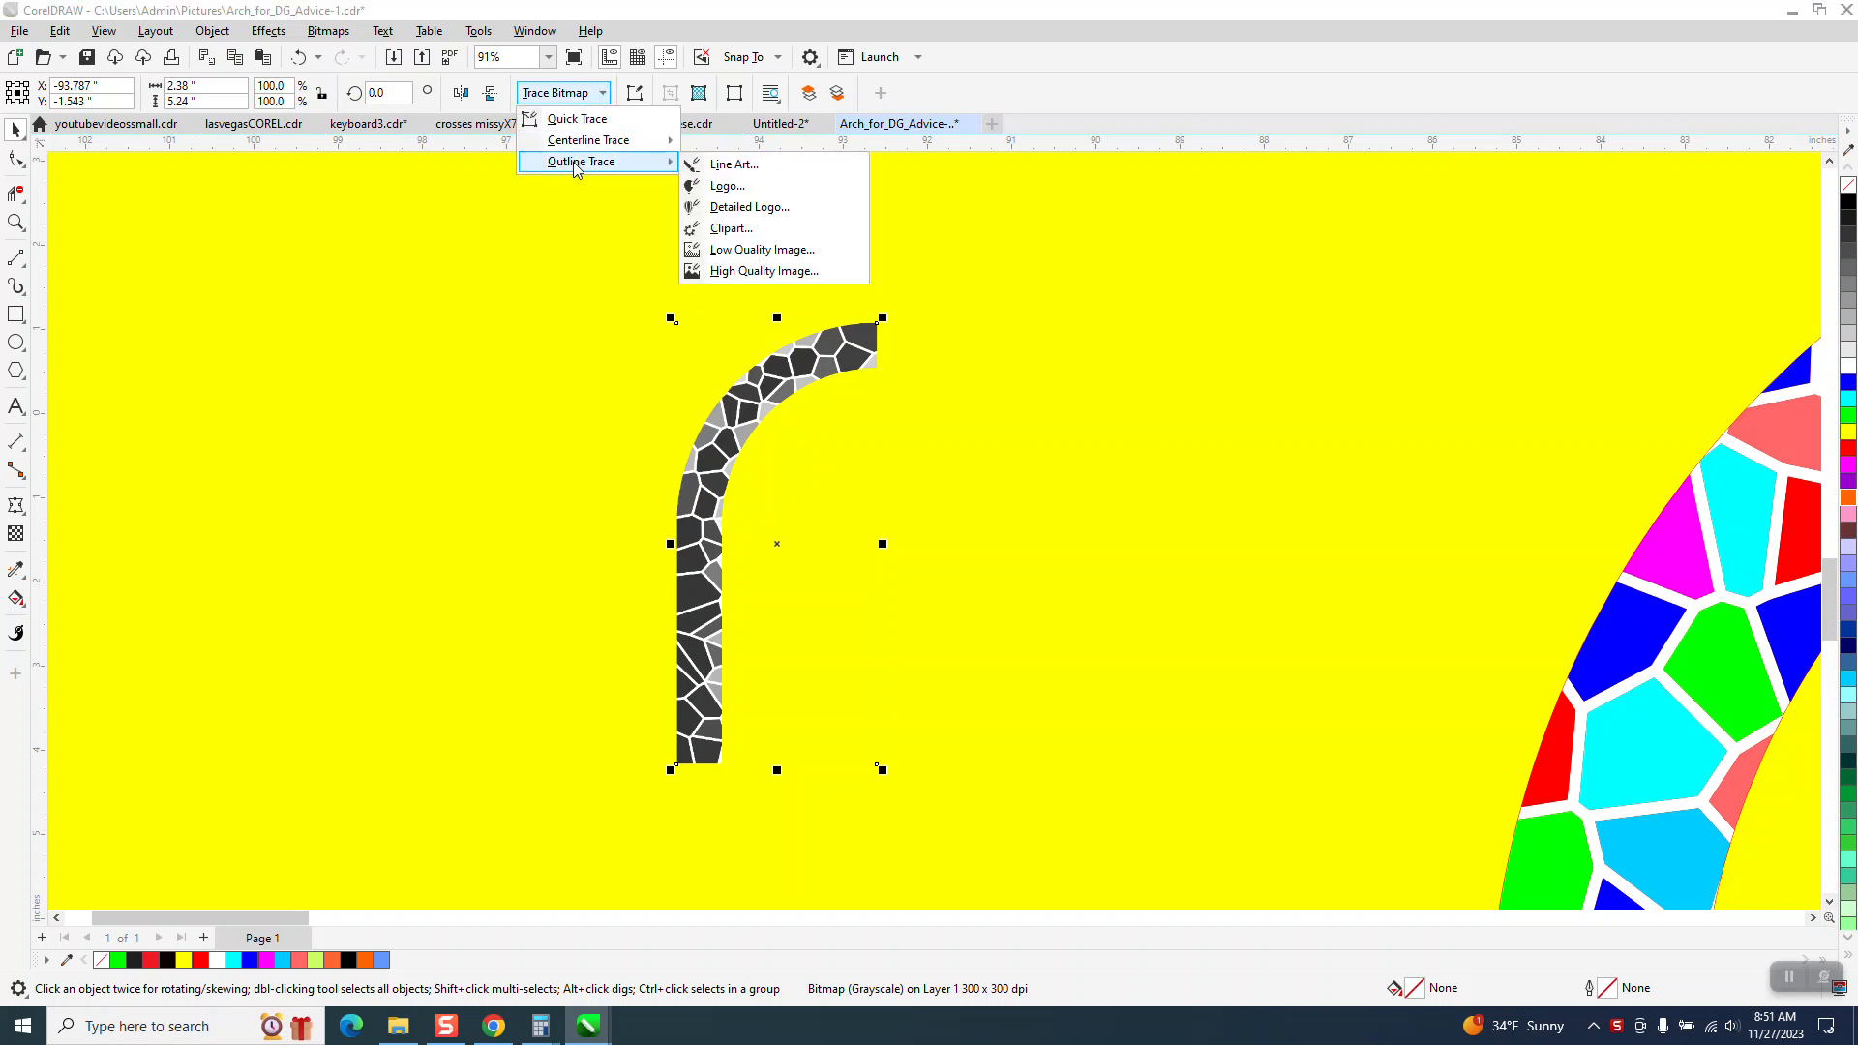
click(720, 227)
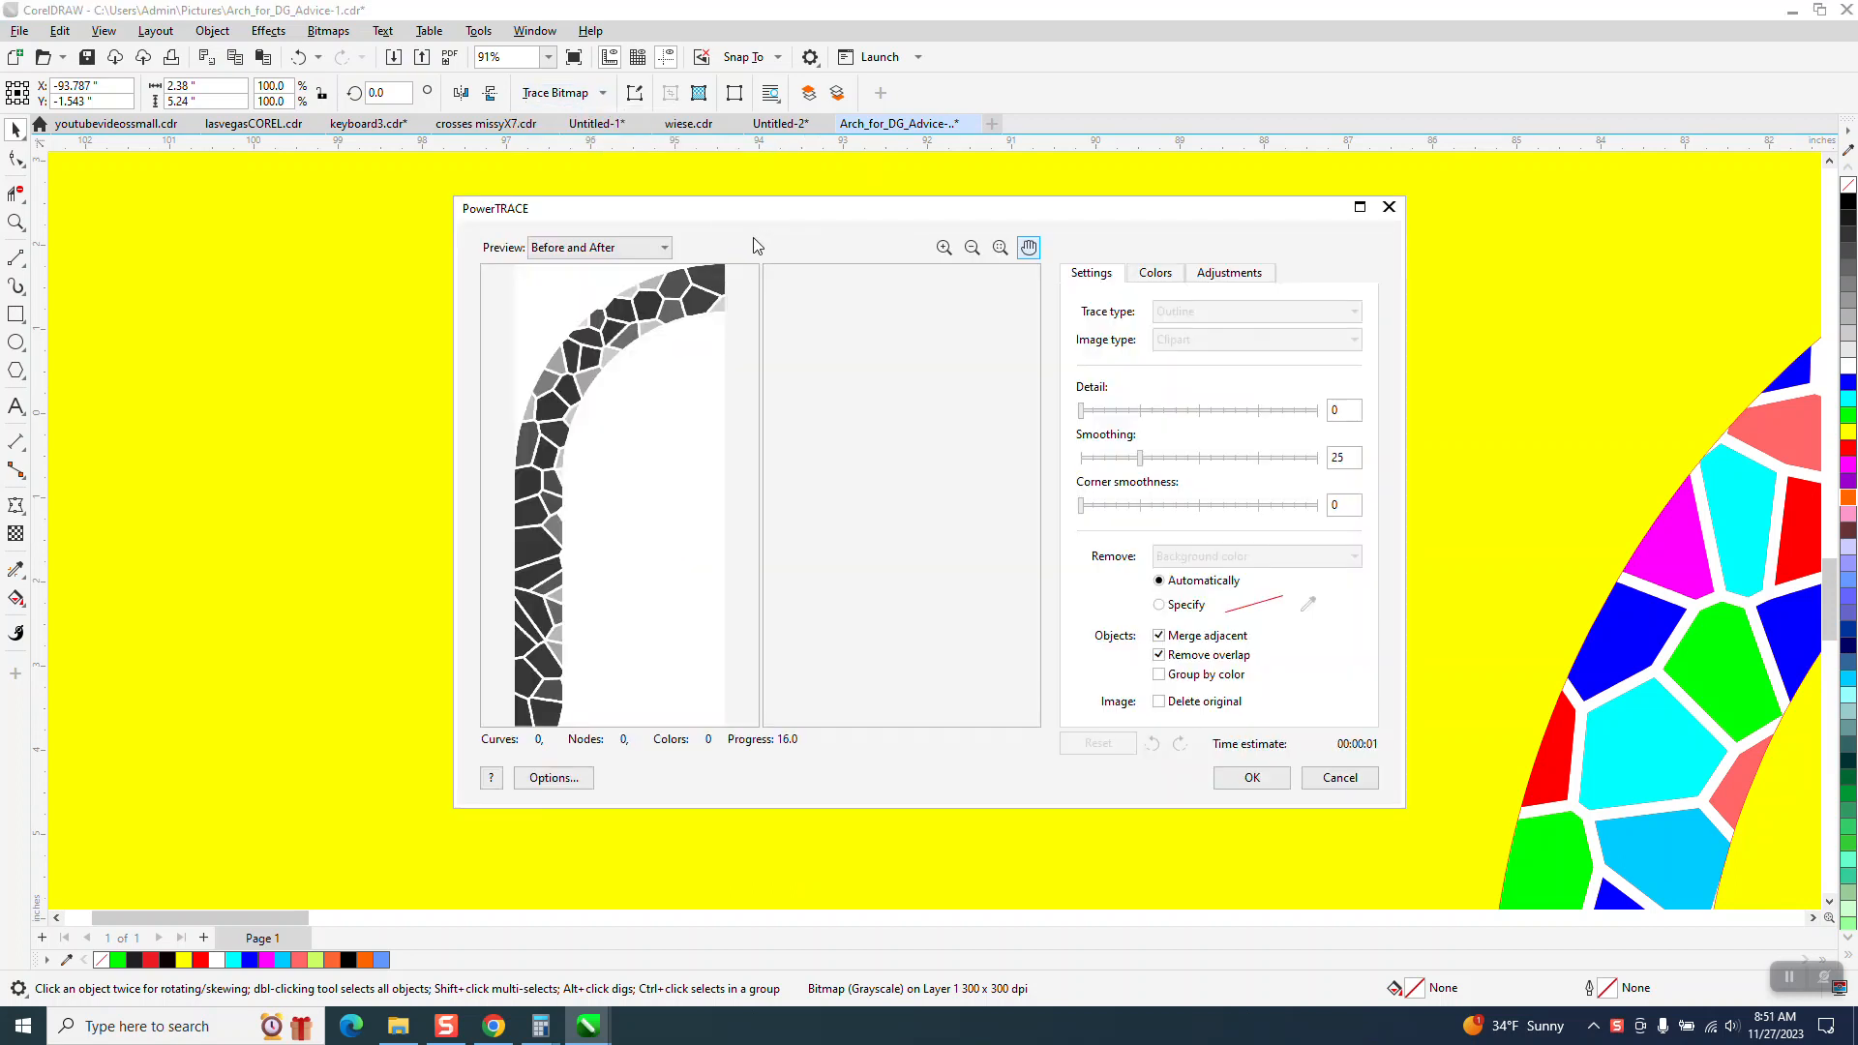
click(1267, 784)
- Move the traced arch about 2 inches to the left of the bitmap, remove its fill and give it a black outline
mouse_move(773, 546)
mouse_down()
mouse_move(1007, 544)
mouse_move(610, 547)
mouse_up()
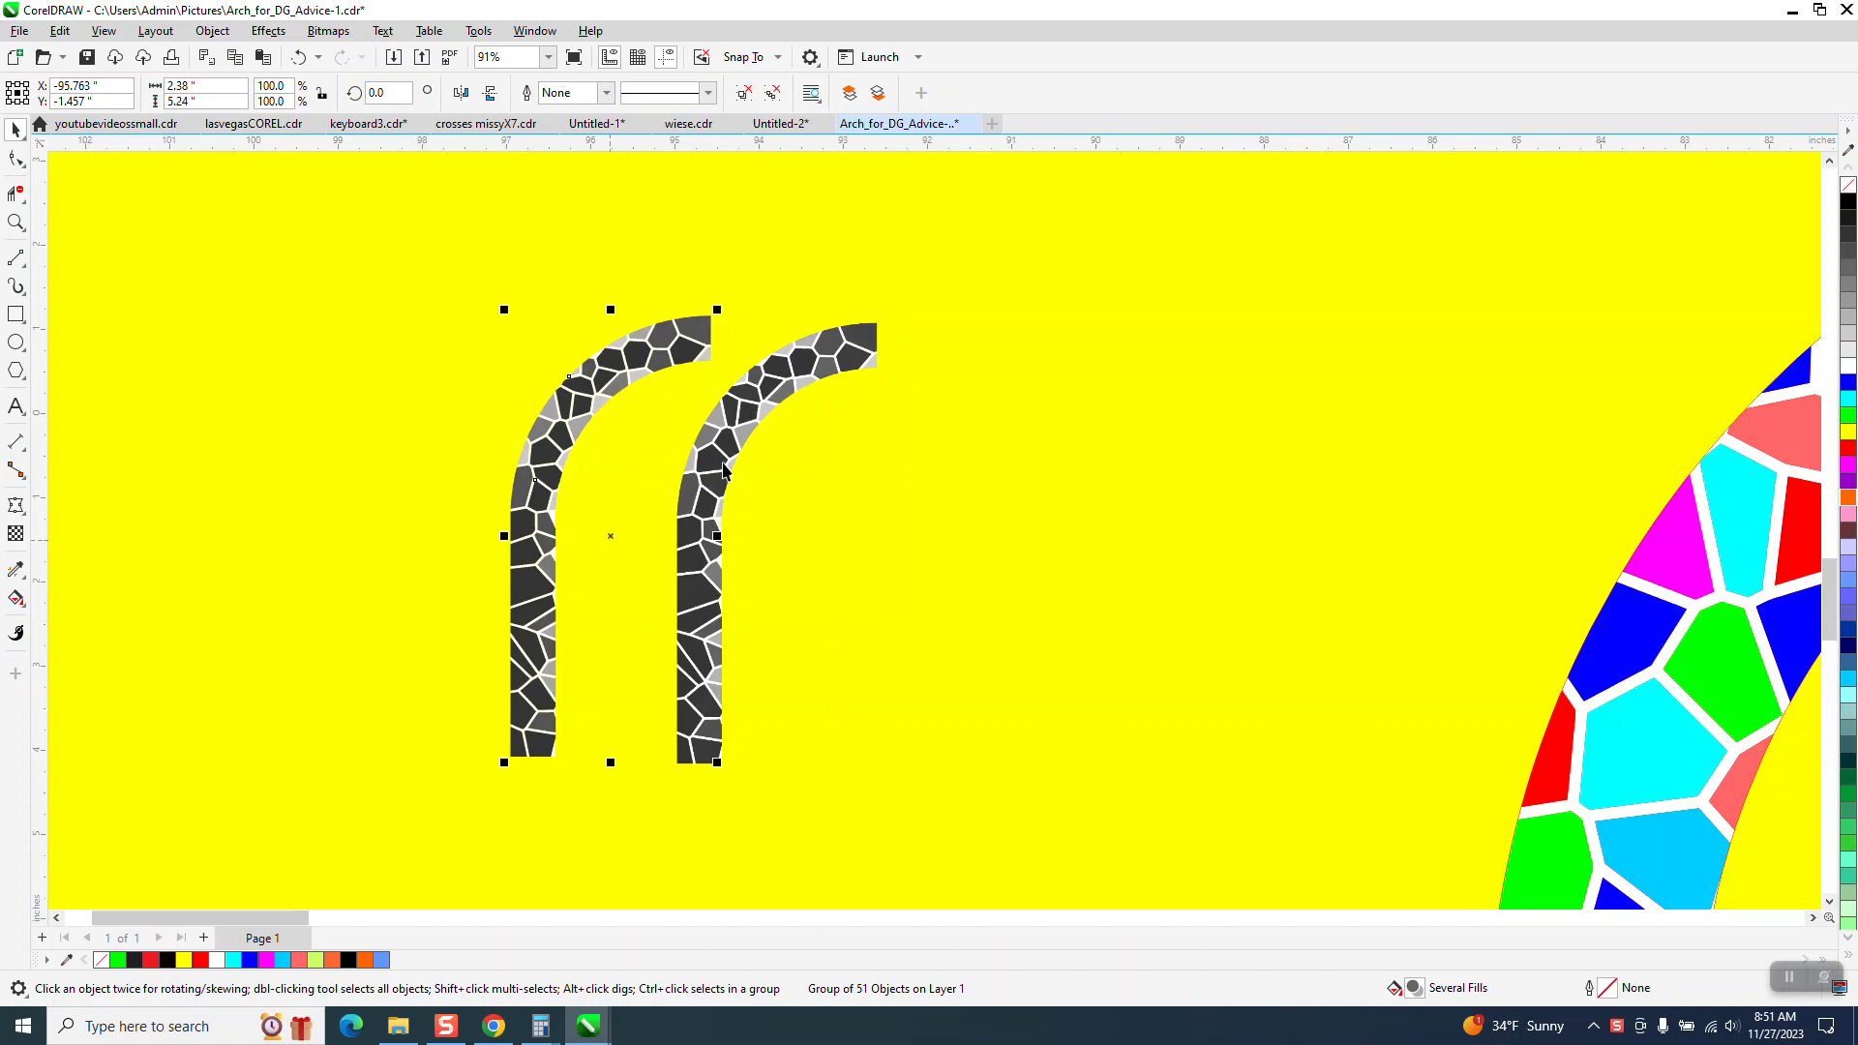
click(1847, 185)
right_click(1842, 202)
- Compare the traced arch with the original bitmap in Wireframe view and return to Enhanced view
click(821, 368)
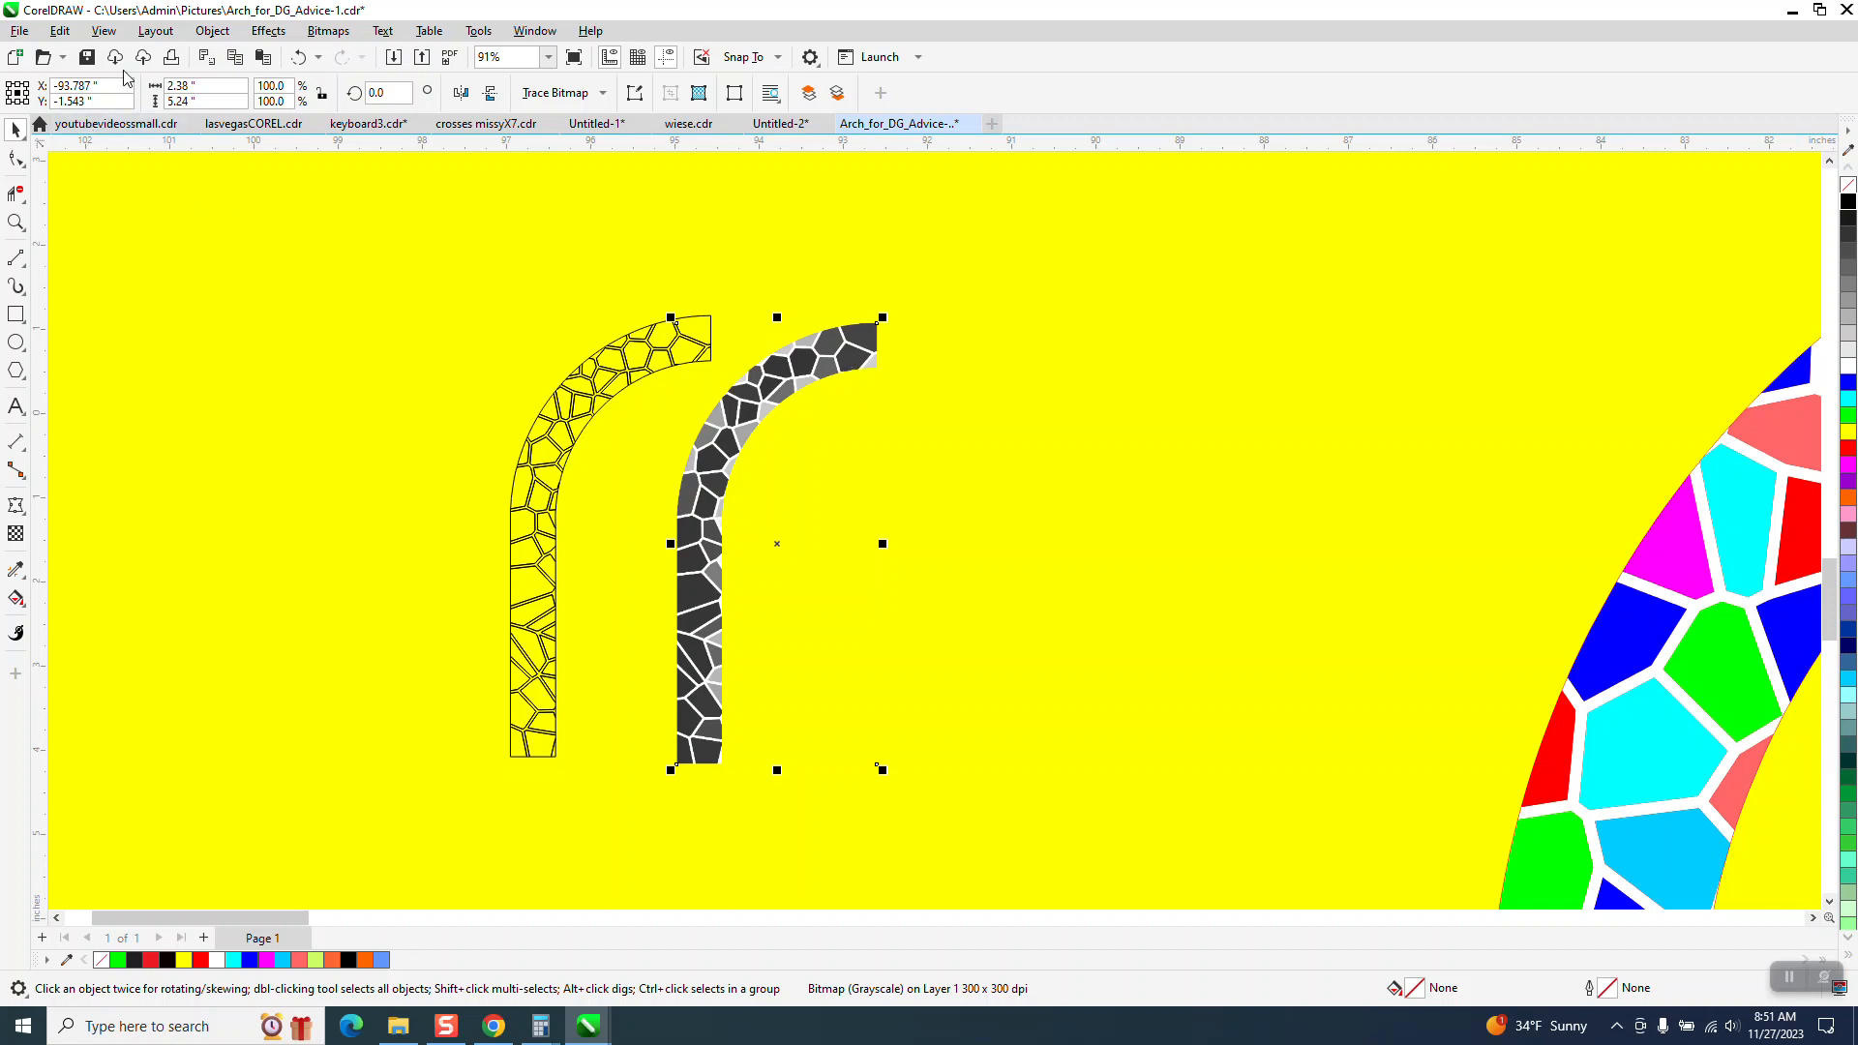
click(104, 31)
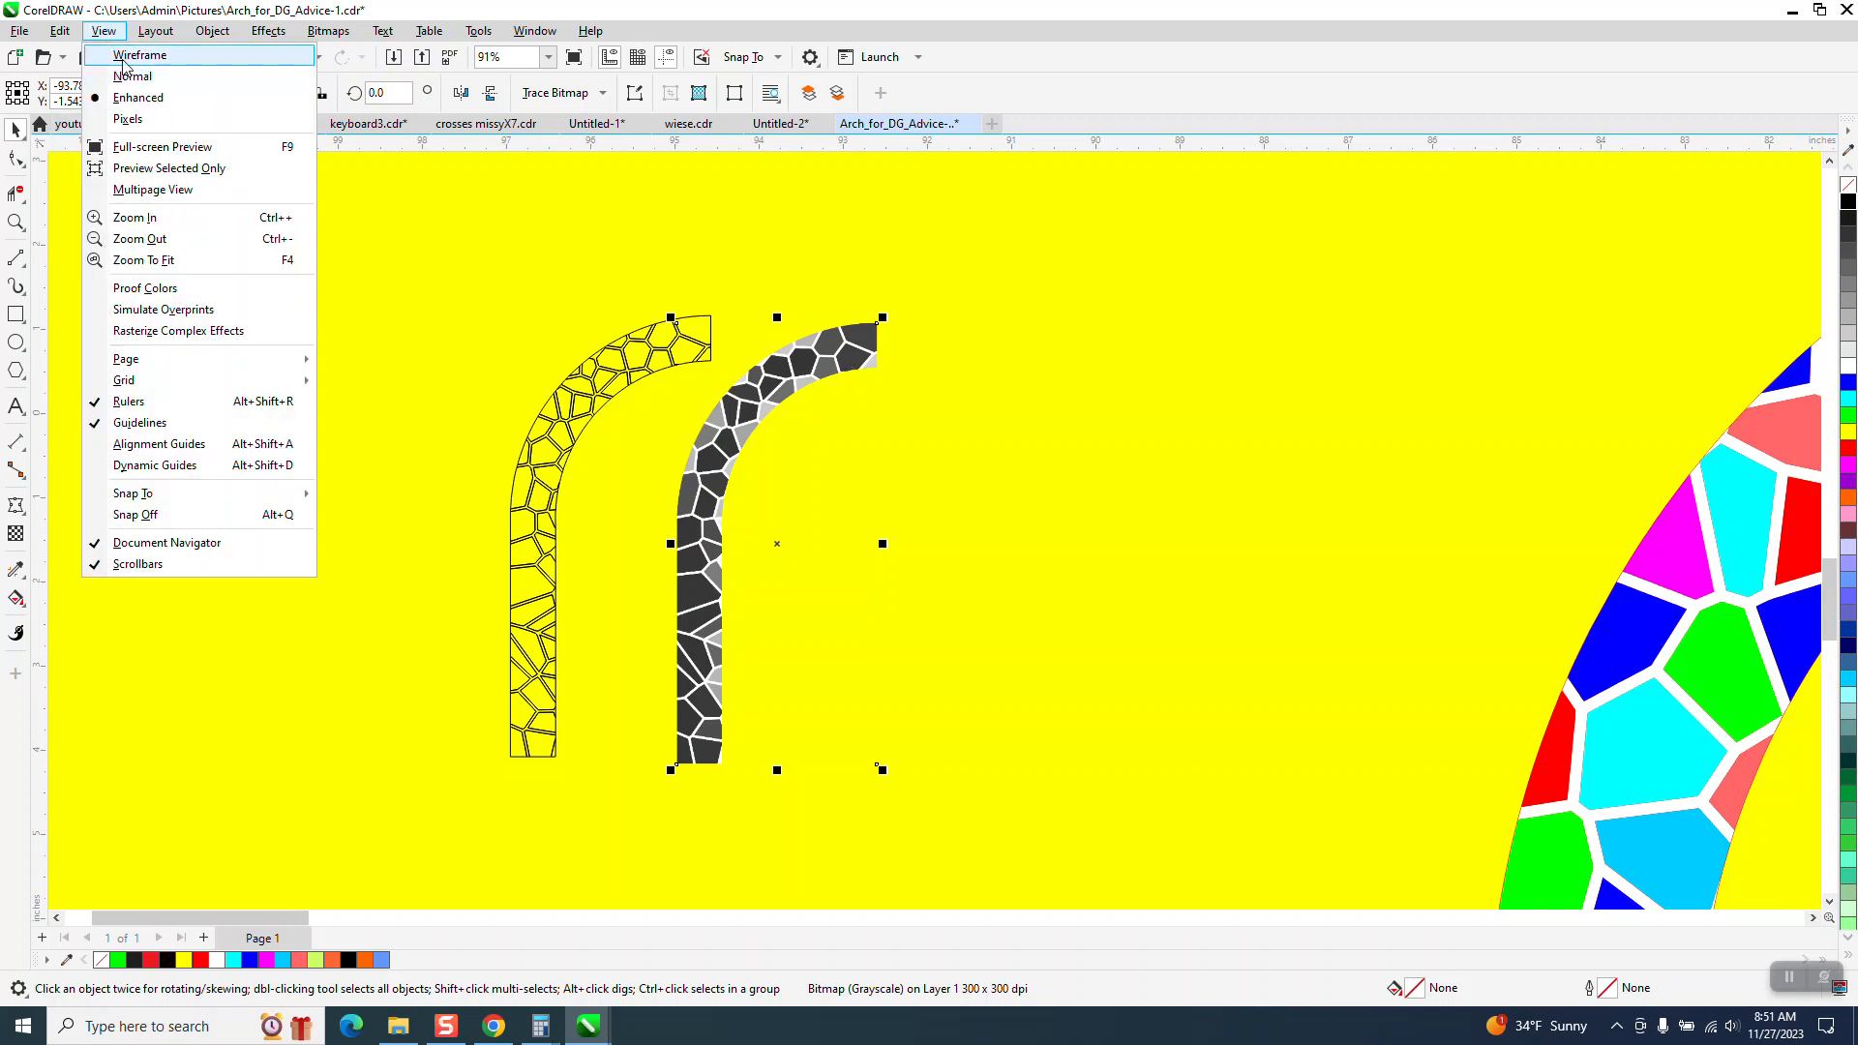
click(124, 55)
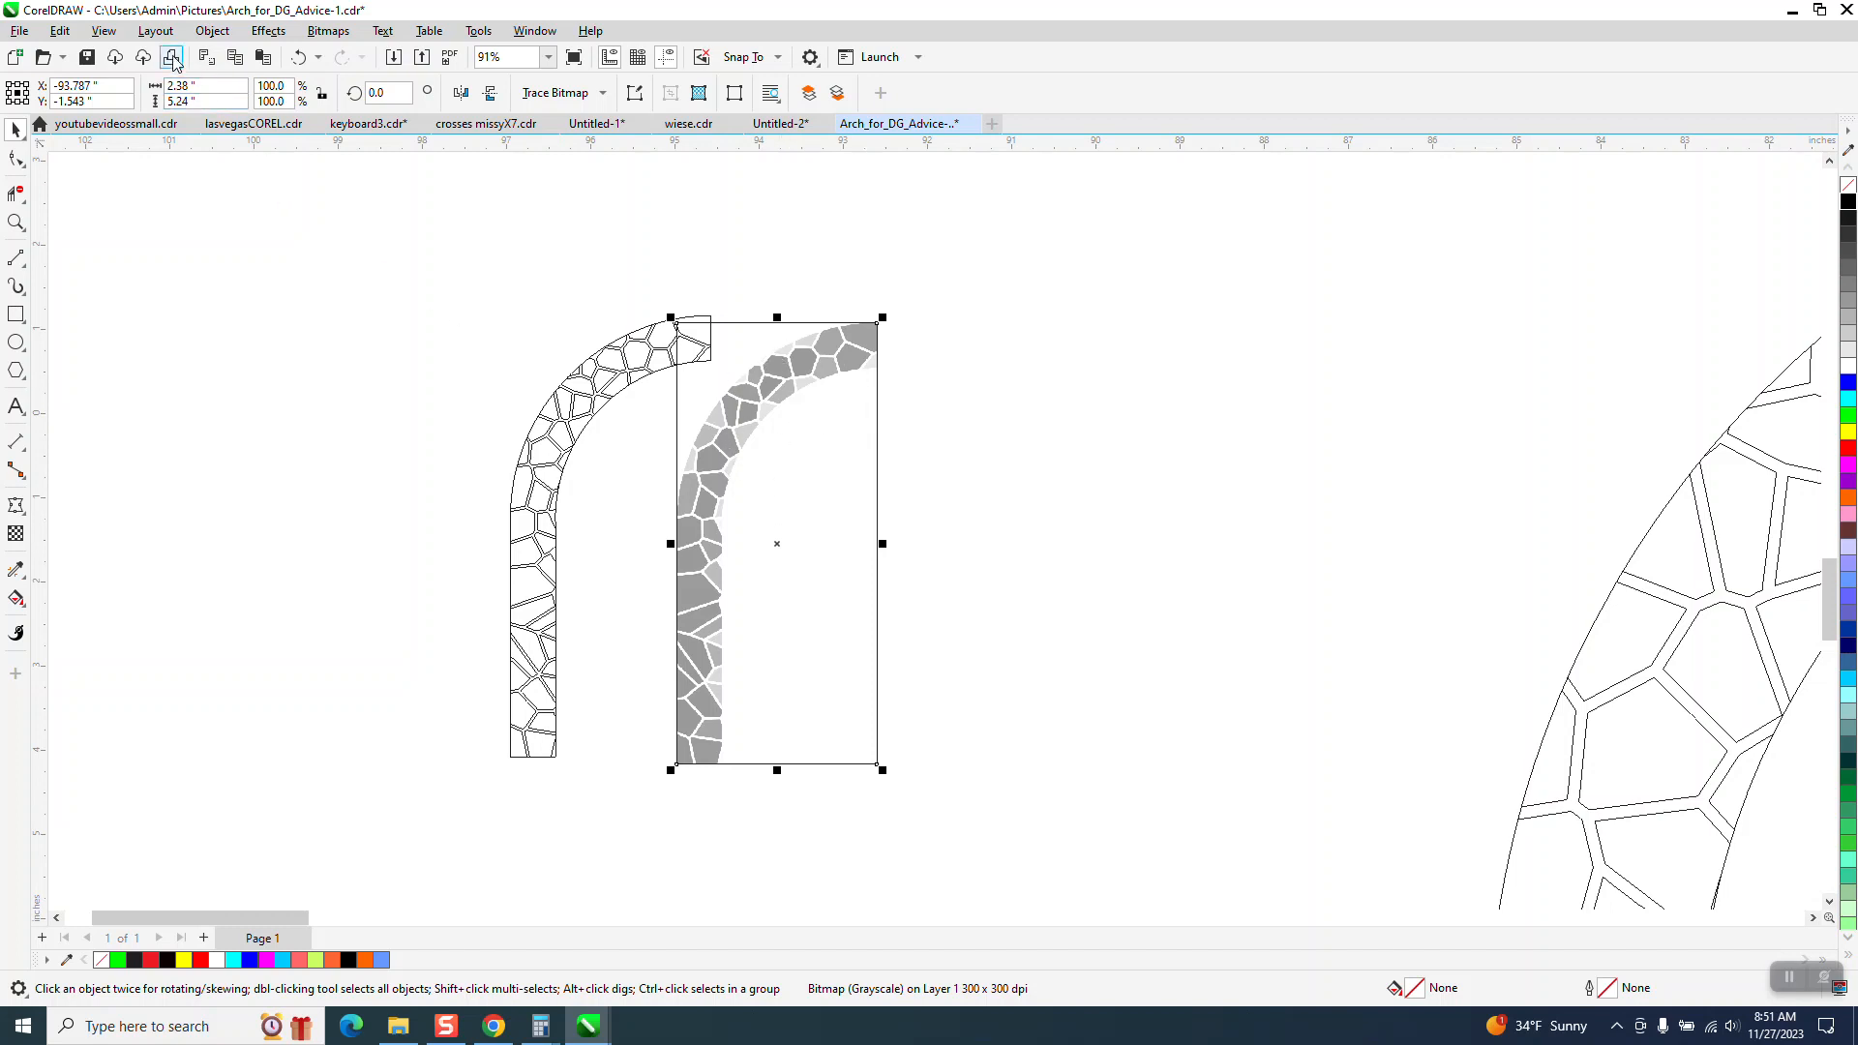
click(103, 31)
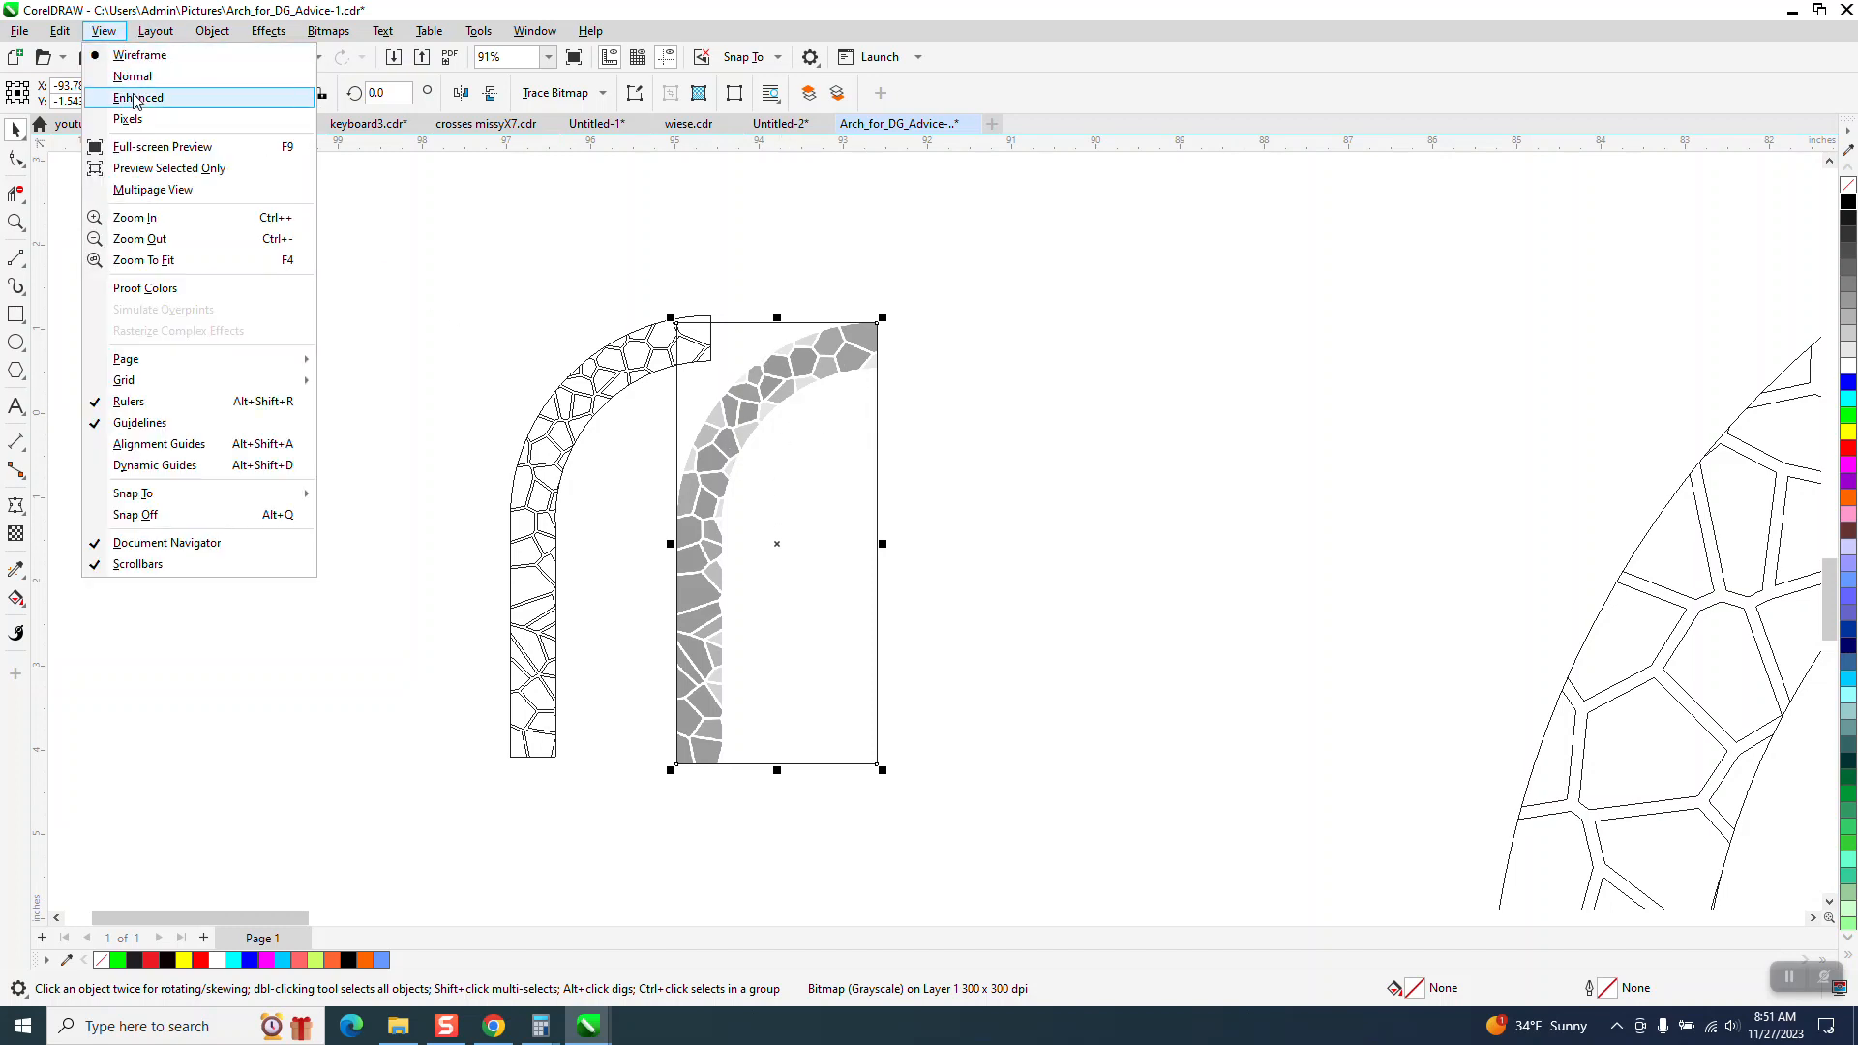
click(131, 98)
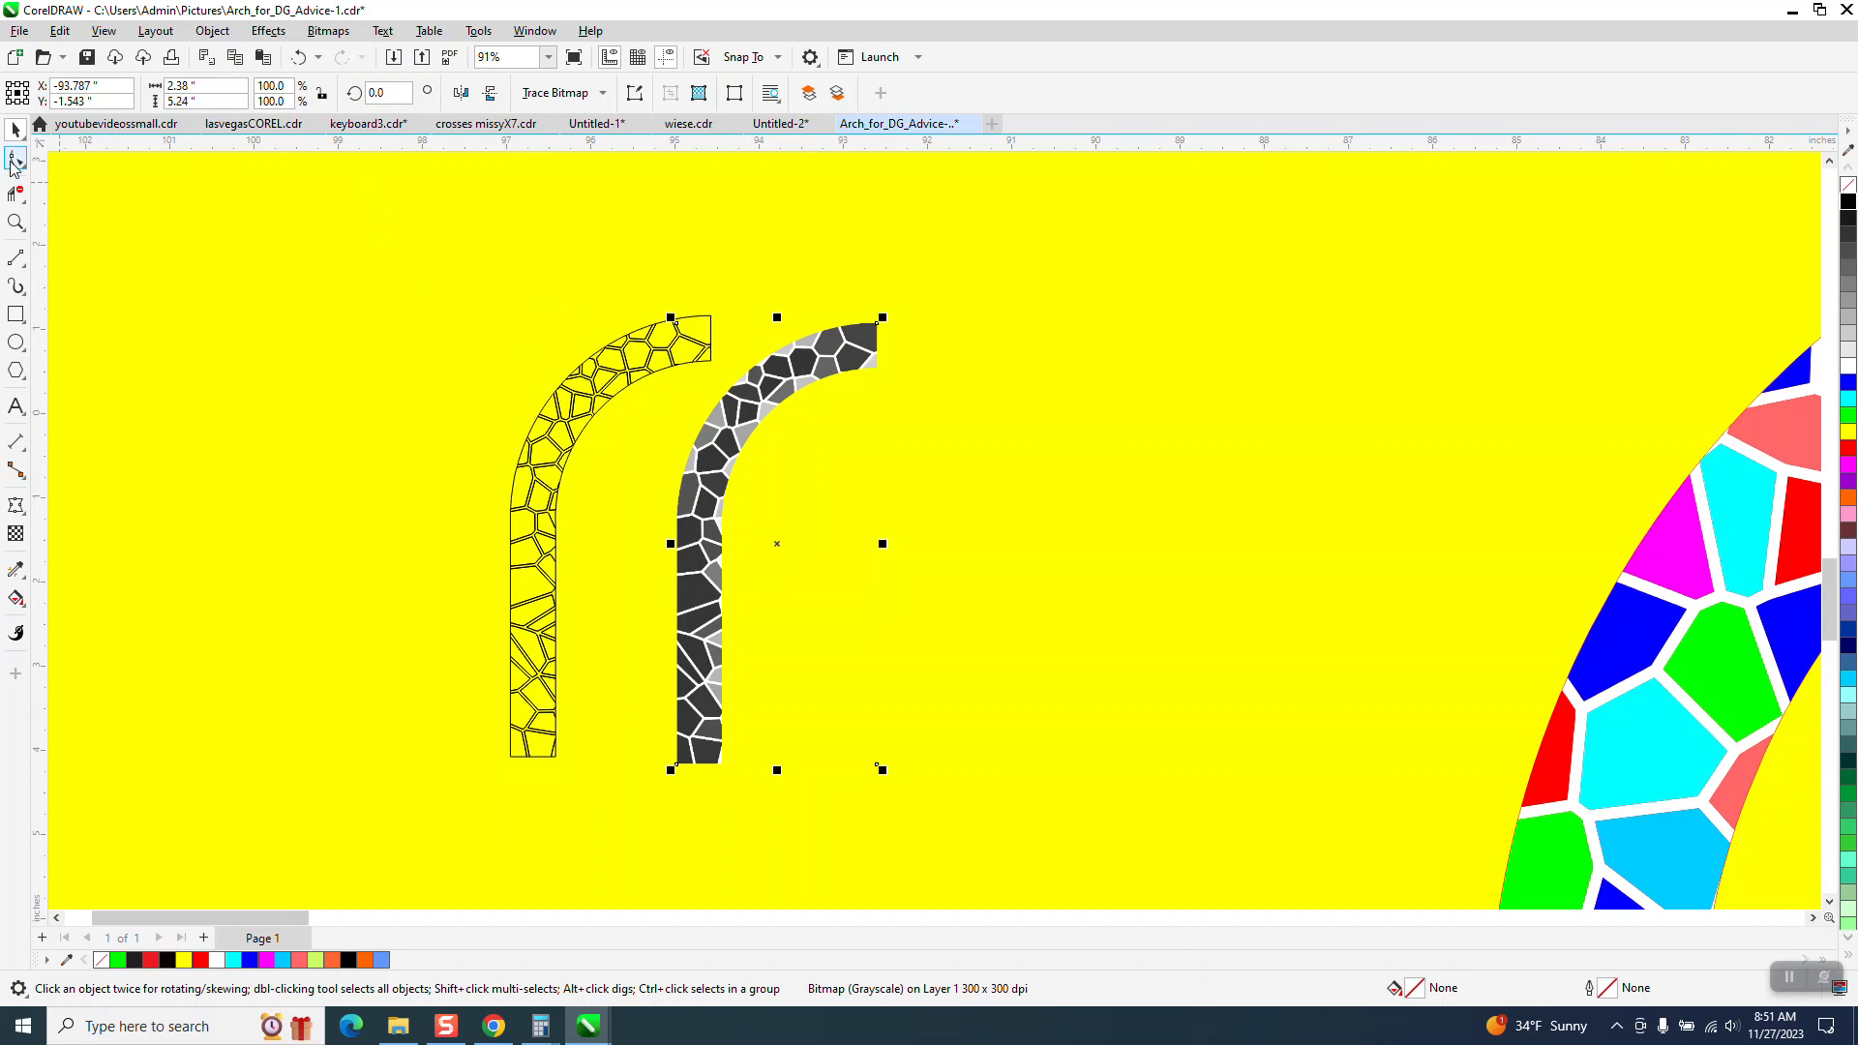
- Move the original arch bitmap about 3.1 inches to the right, away from the traced outline
click(15, 223)
drag(376, 305, 1001, 747)
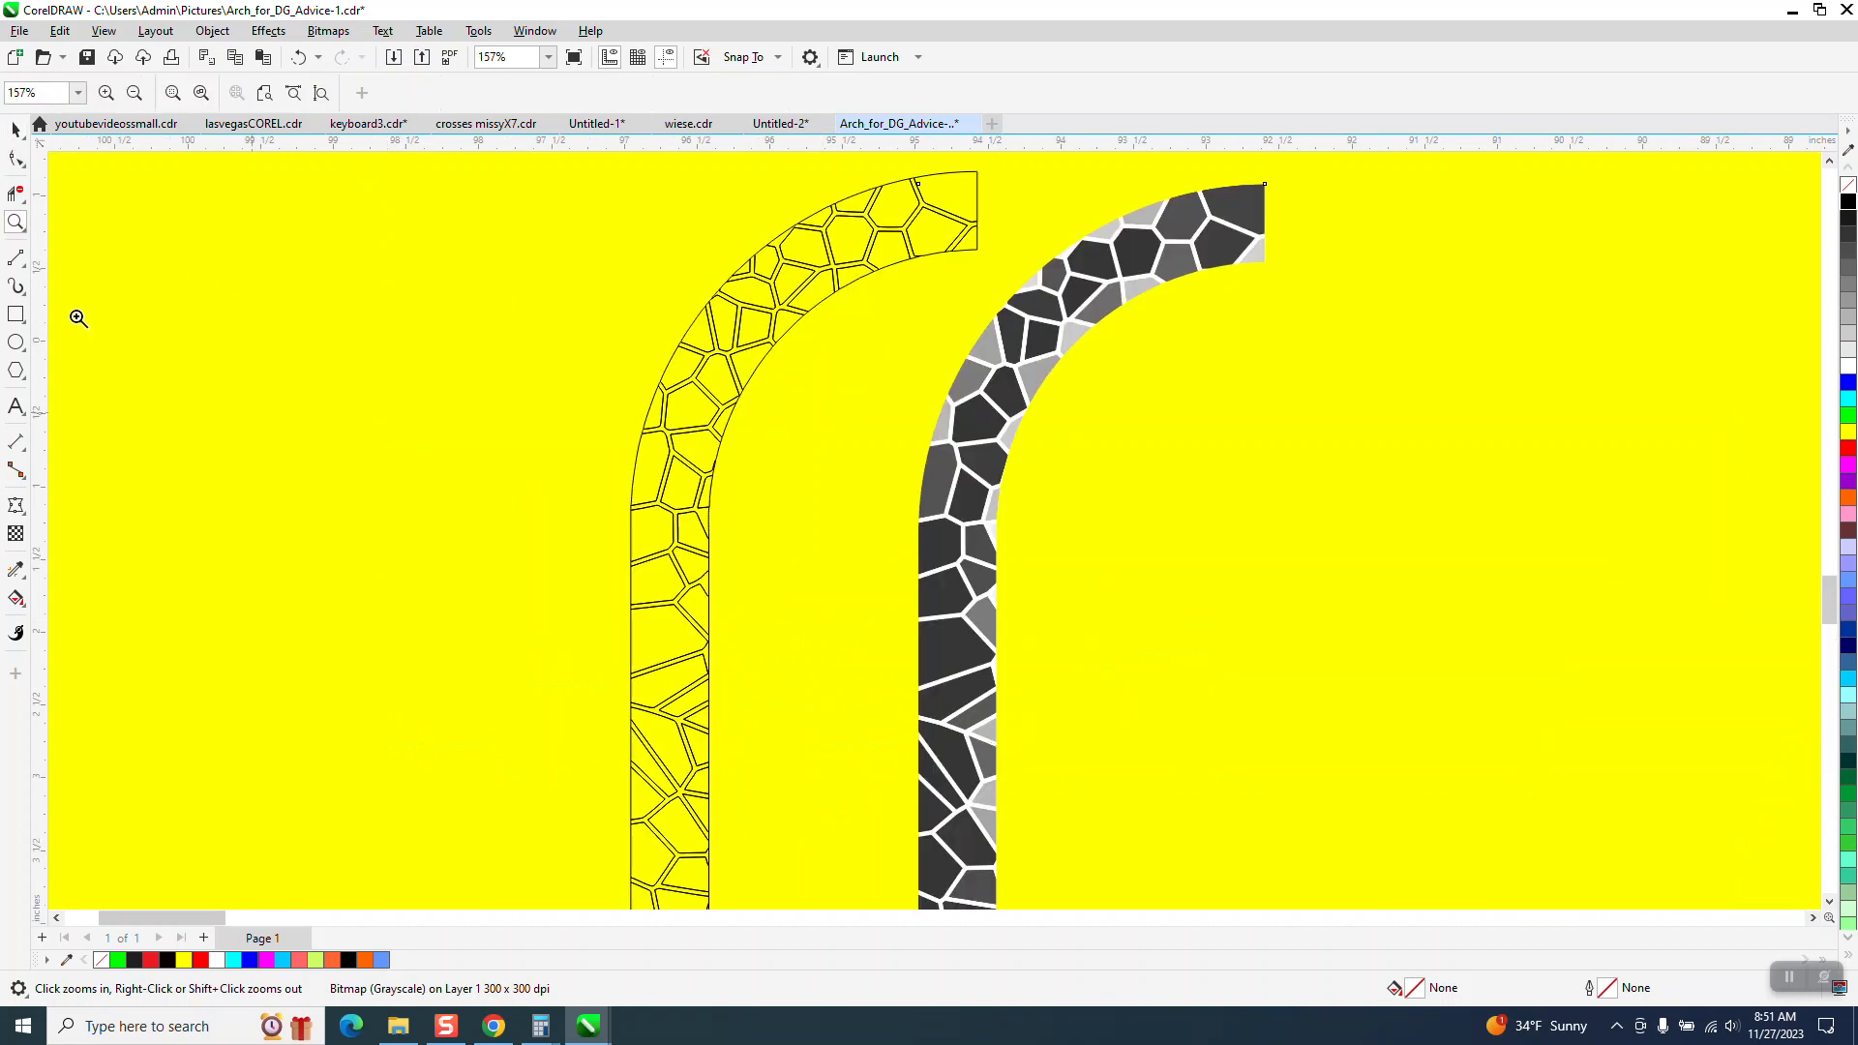
click(14, 133)
scroll(428, 360, down, 1)
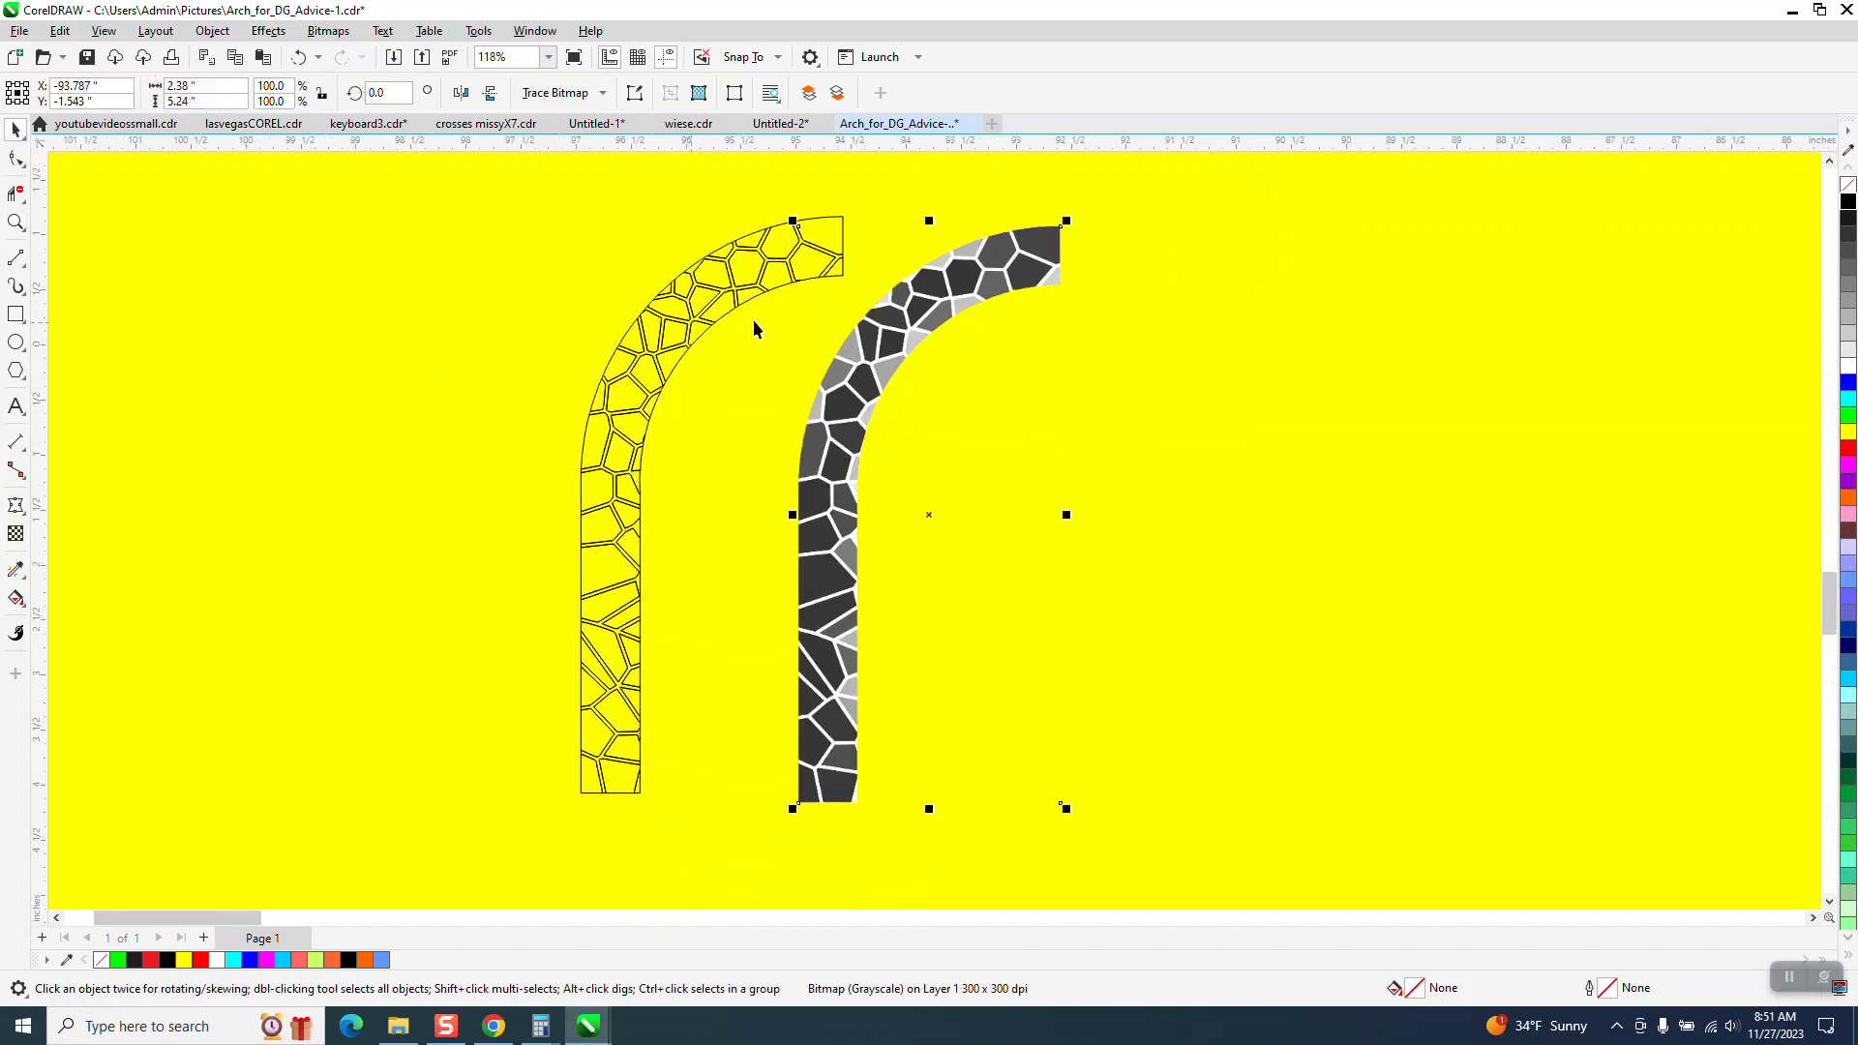
drag(891, 364, 1235, 375)
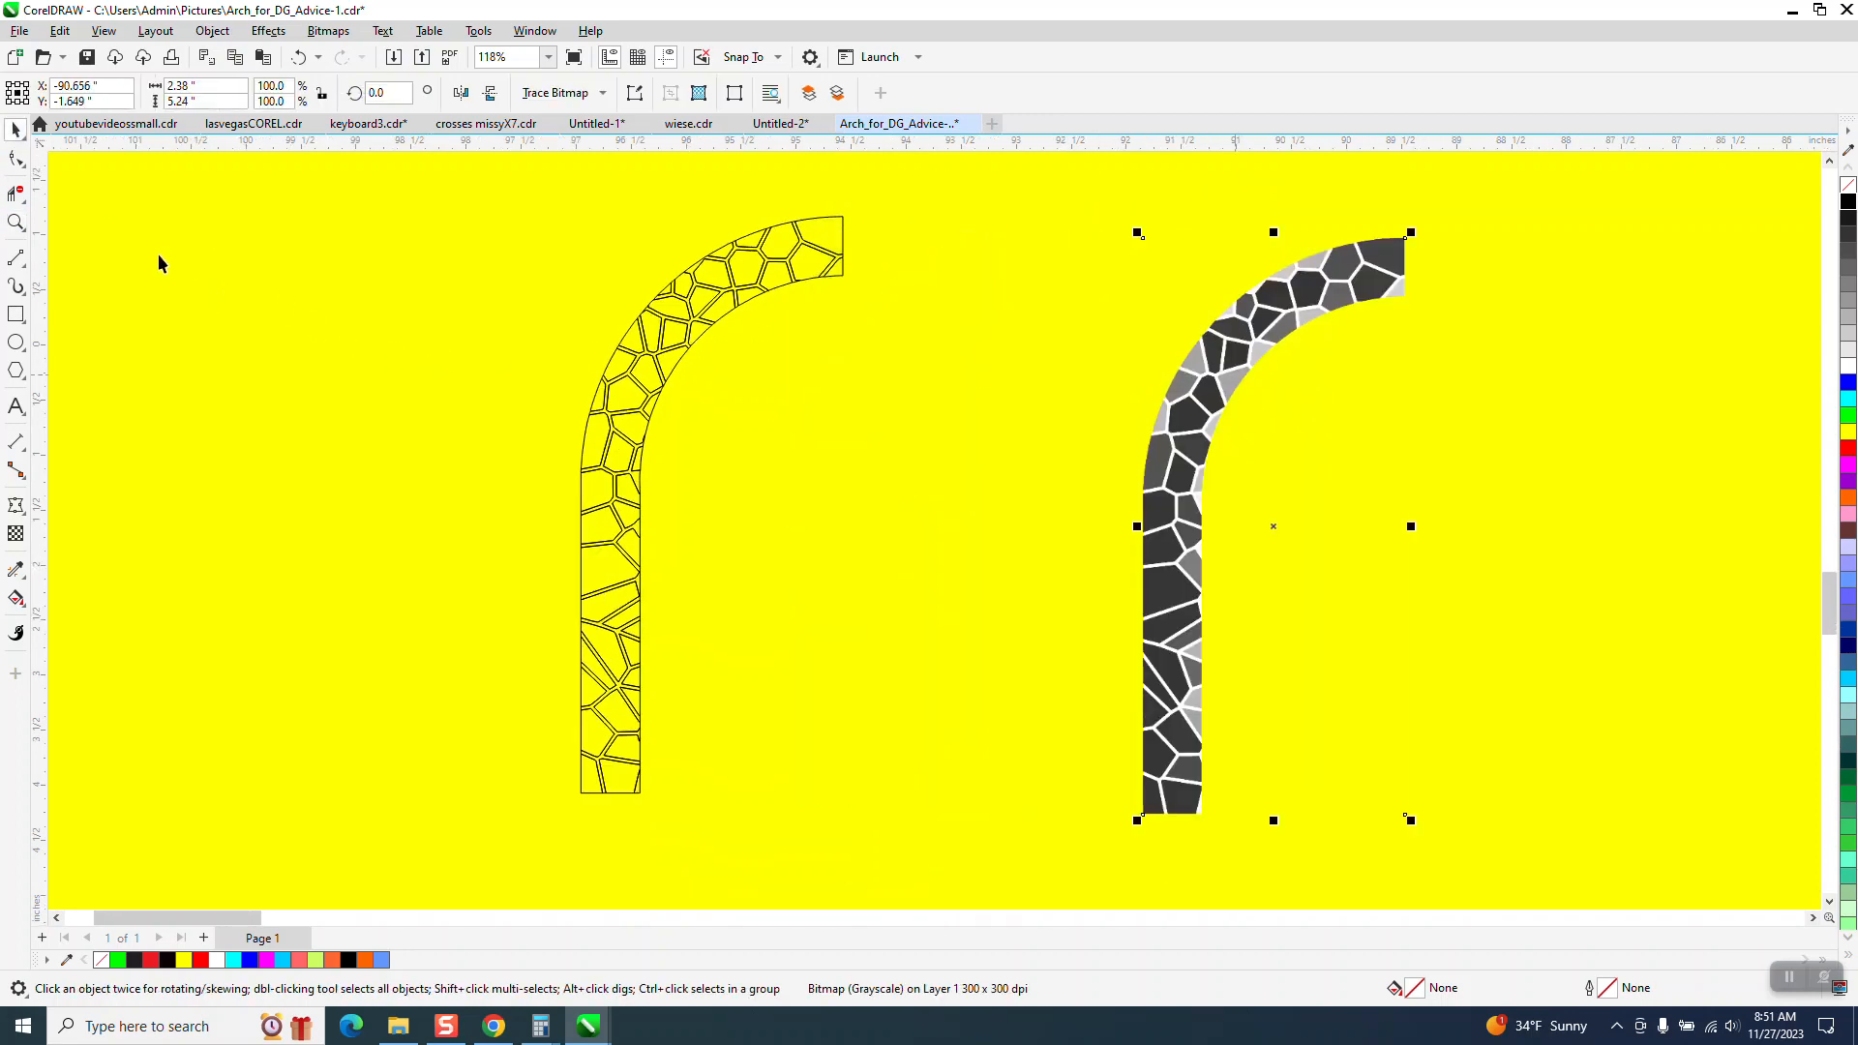
- Fill the grout lines between the stones of the traced arch with white using Smart Fill with no outline
click(16, 224)
drag(672, 256, 1024, 387)
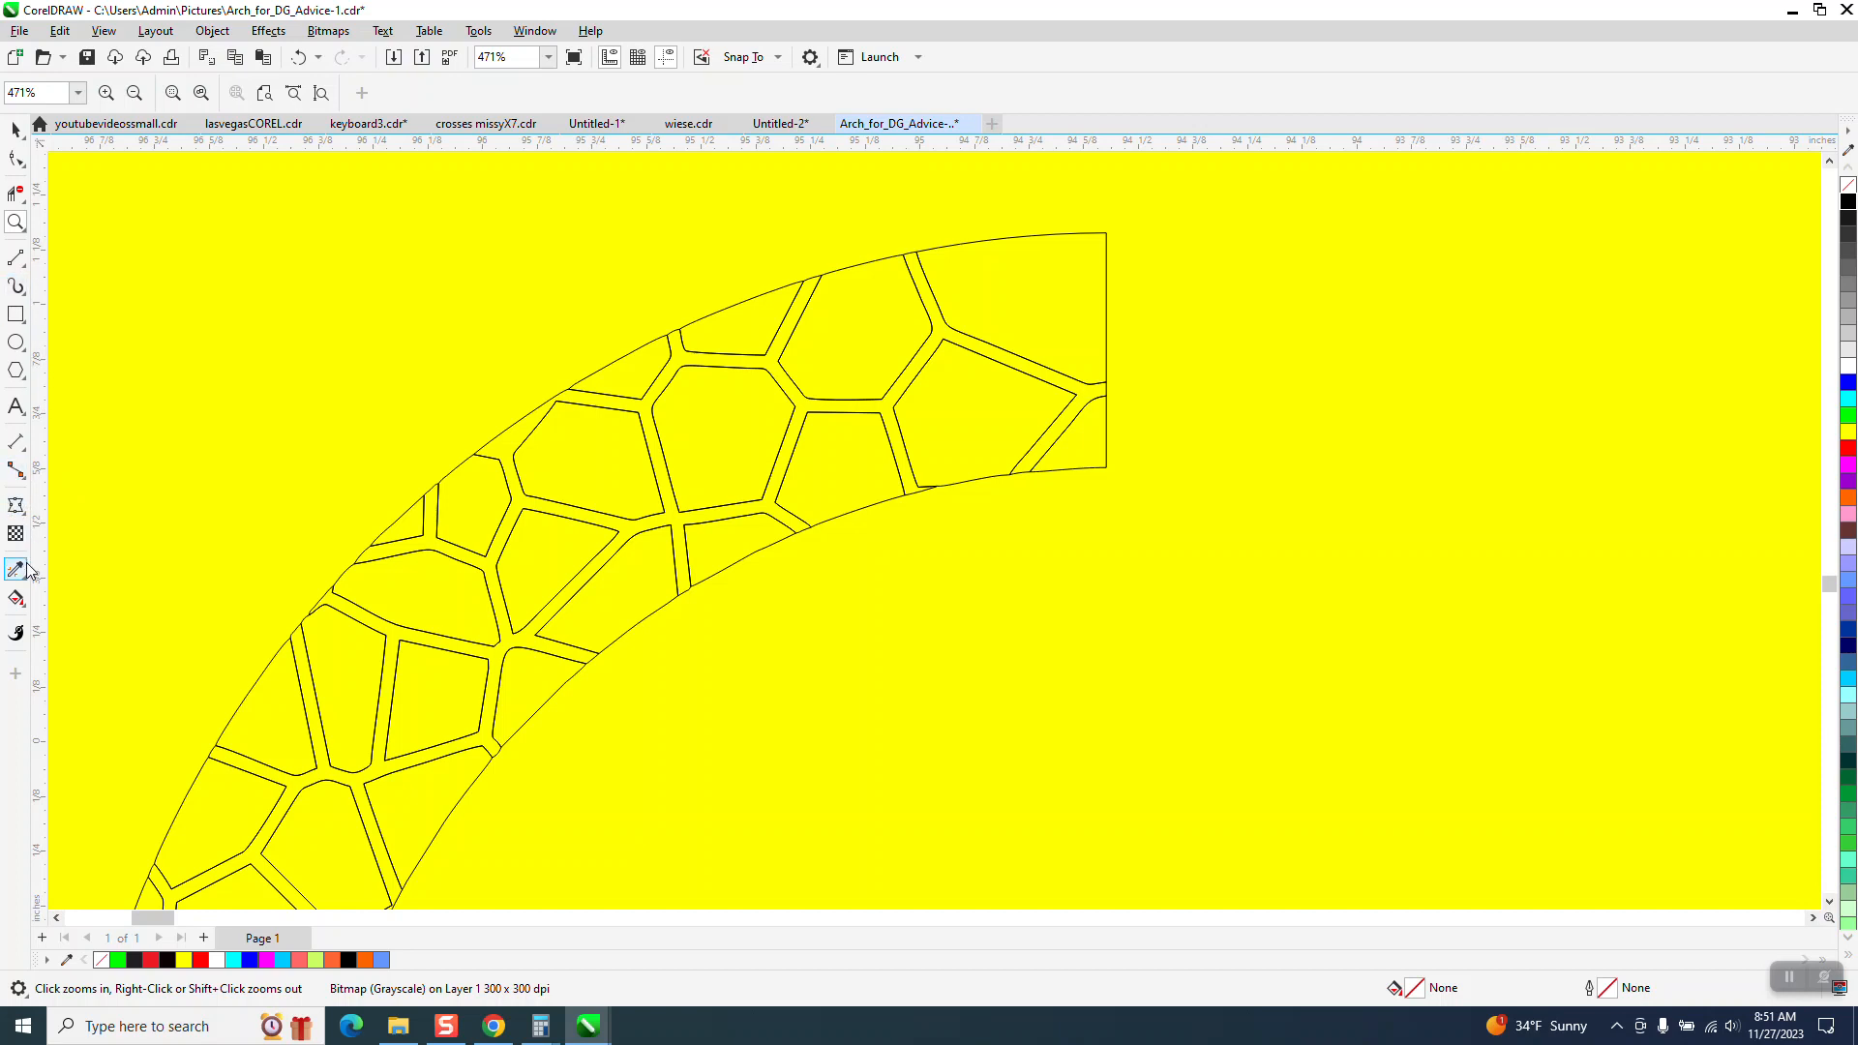
click(28, 617)
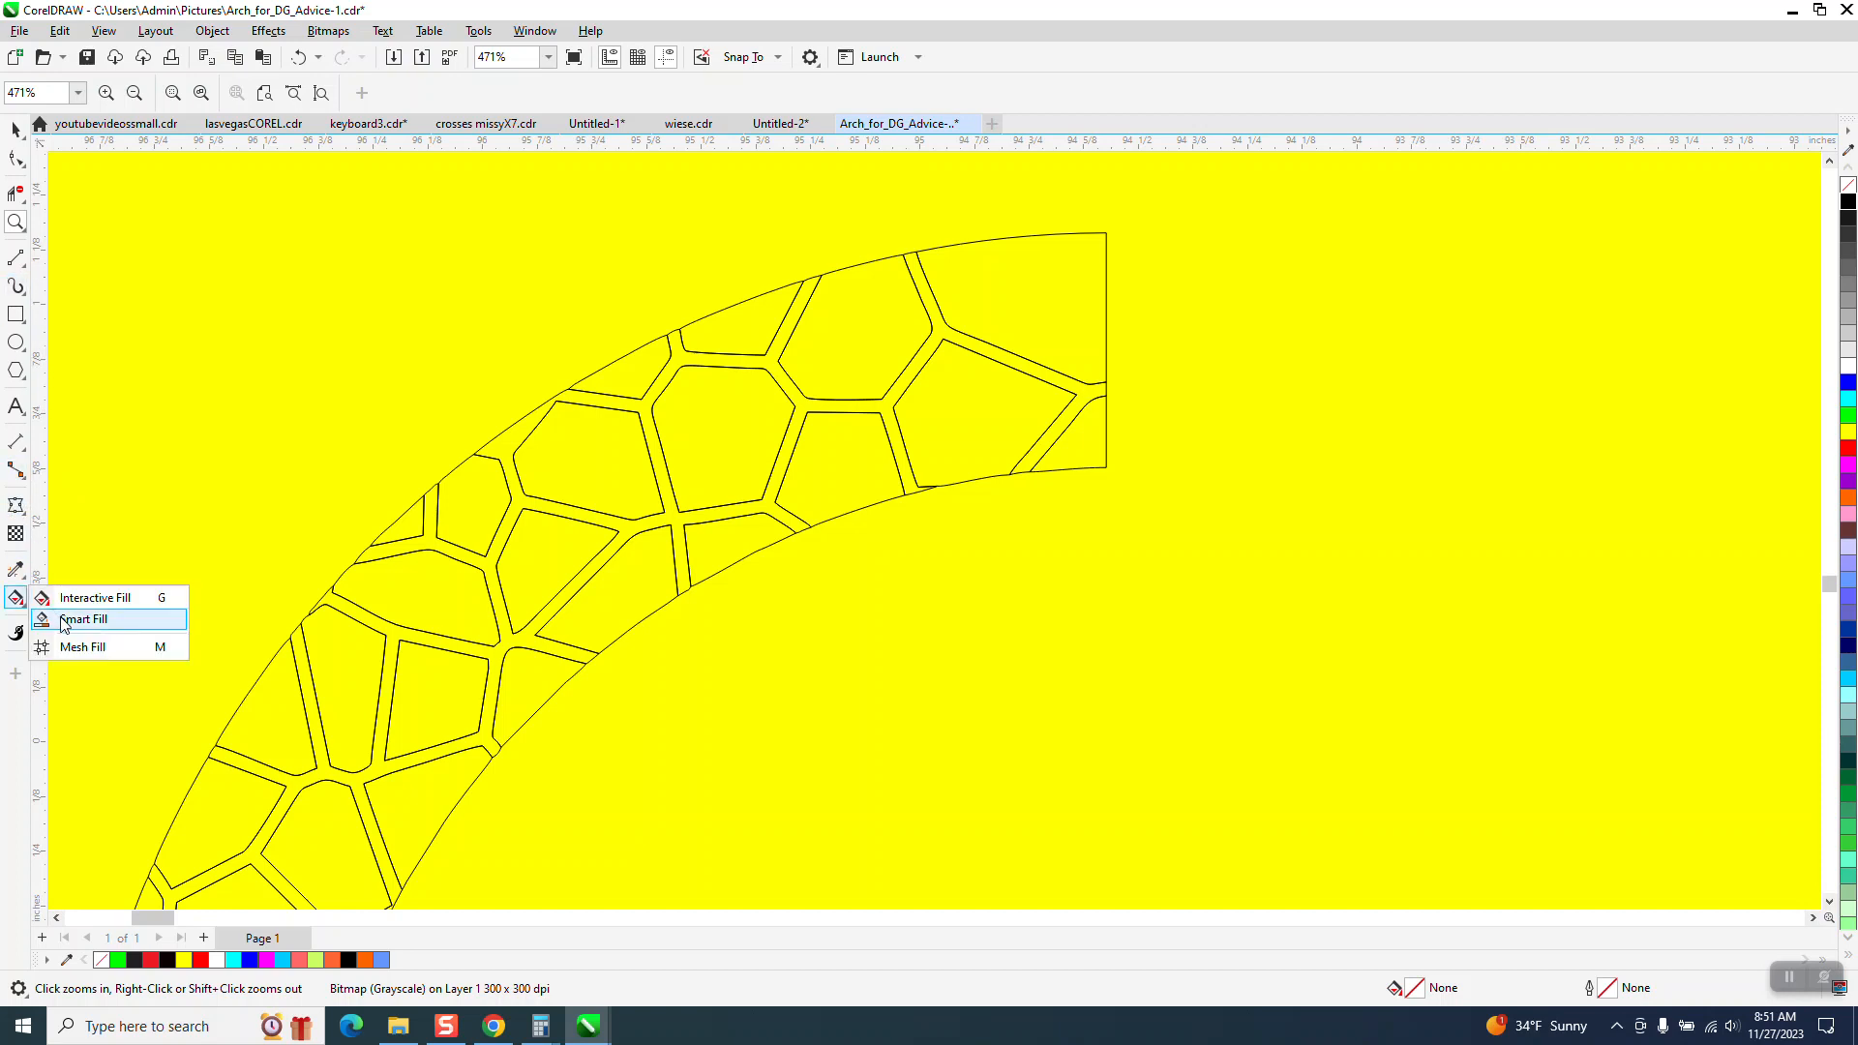
click(70, 615)
click(221, 94)
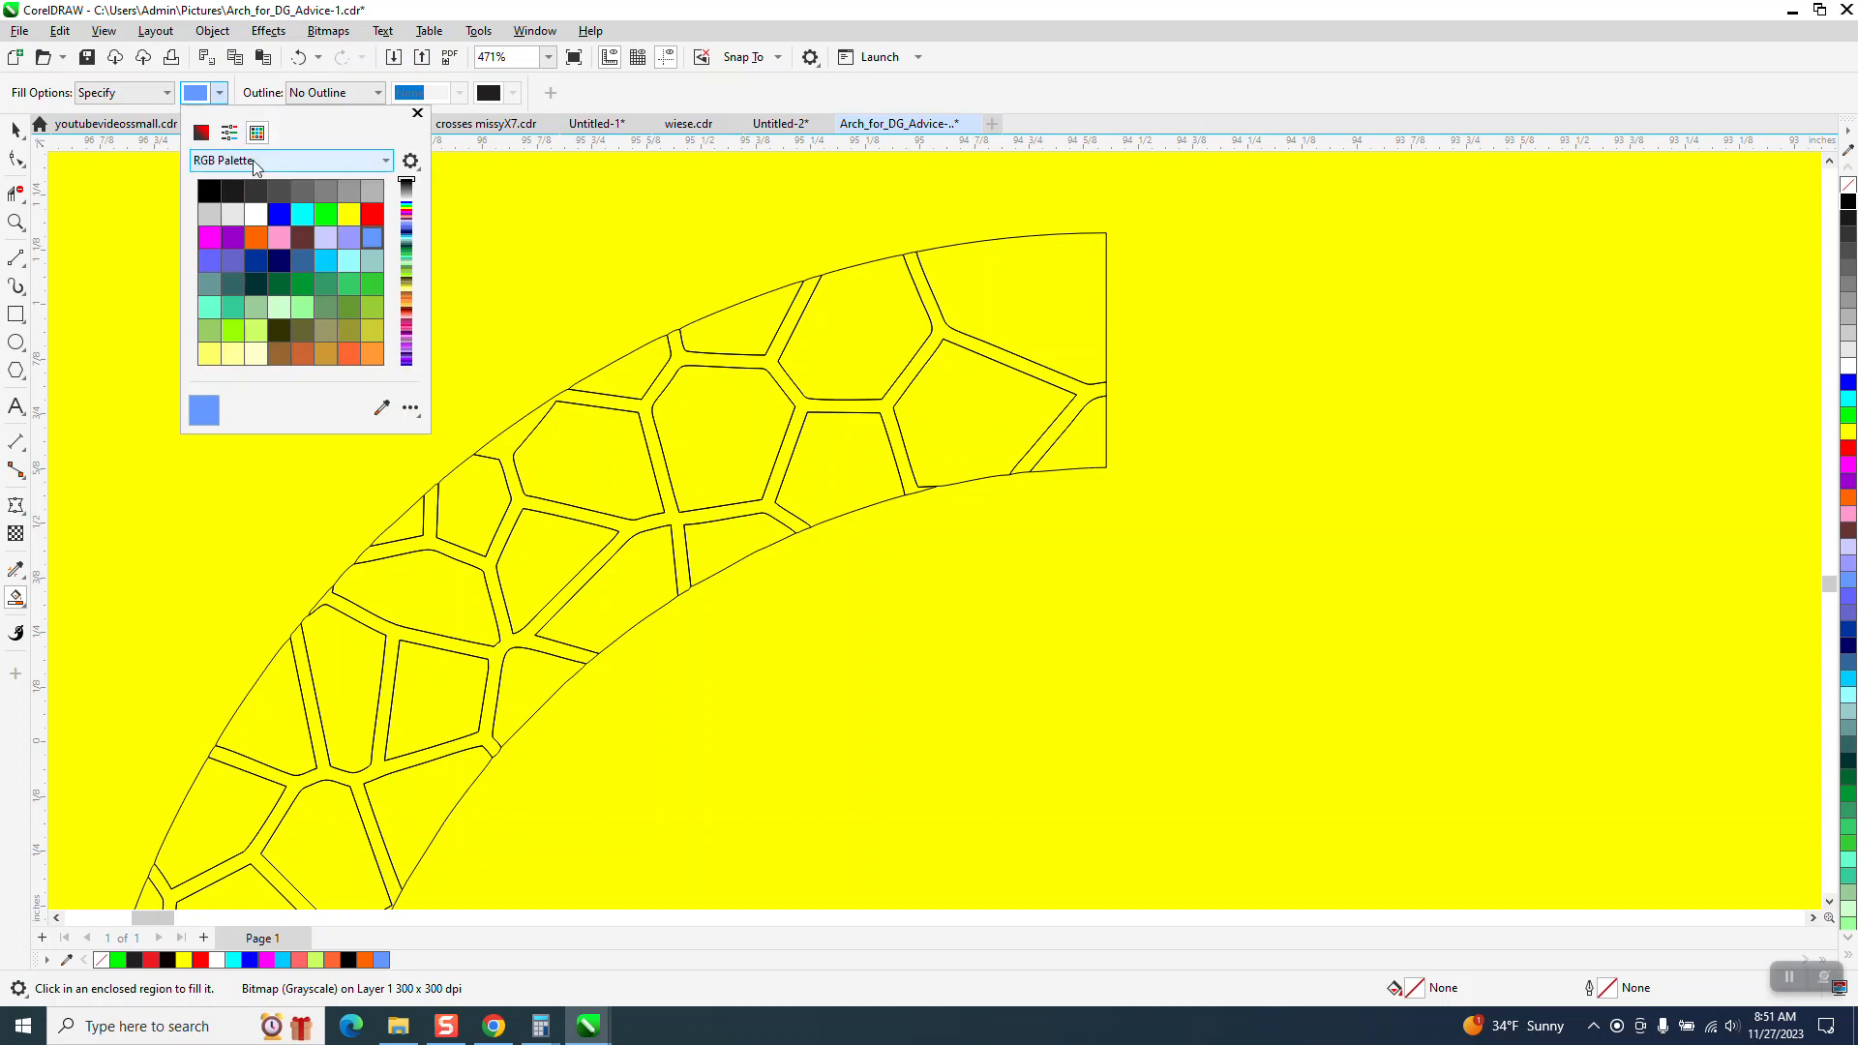
click(255, 213)
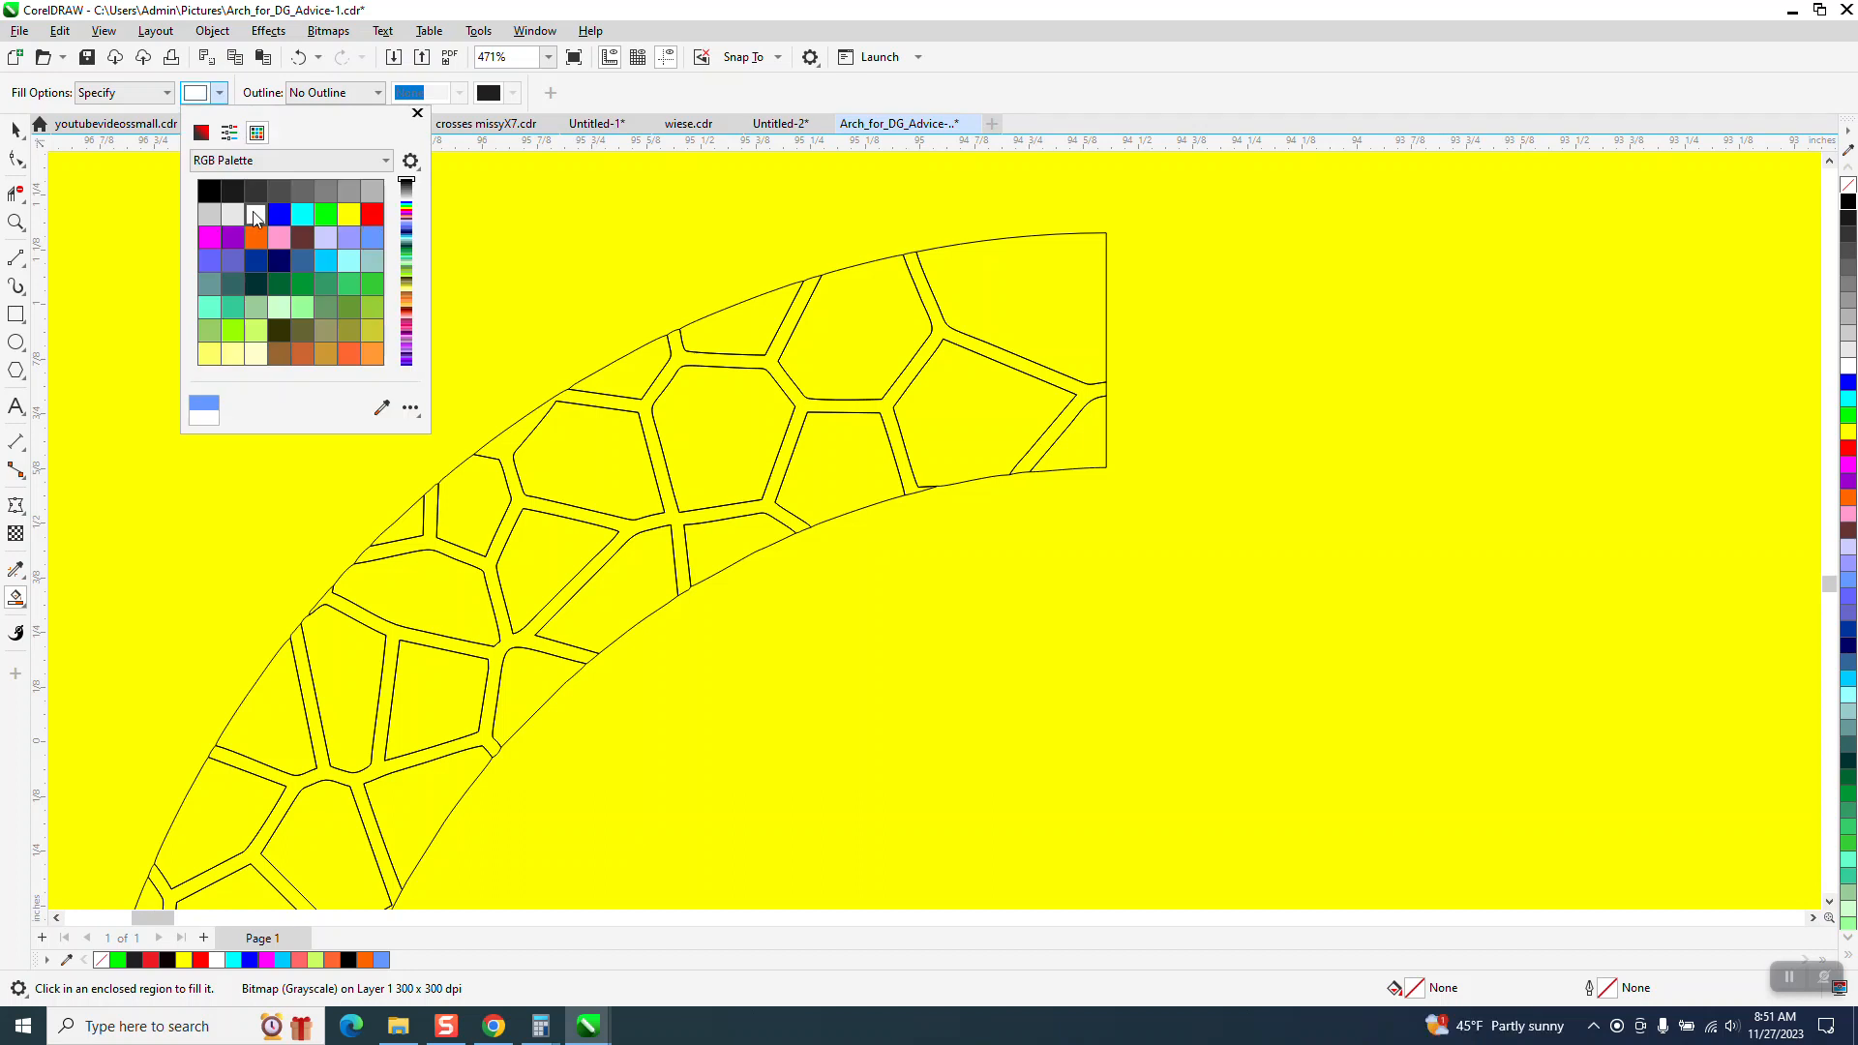
click(926, 300)
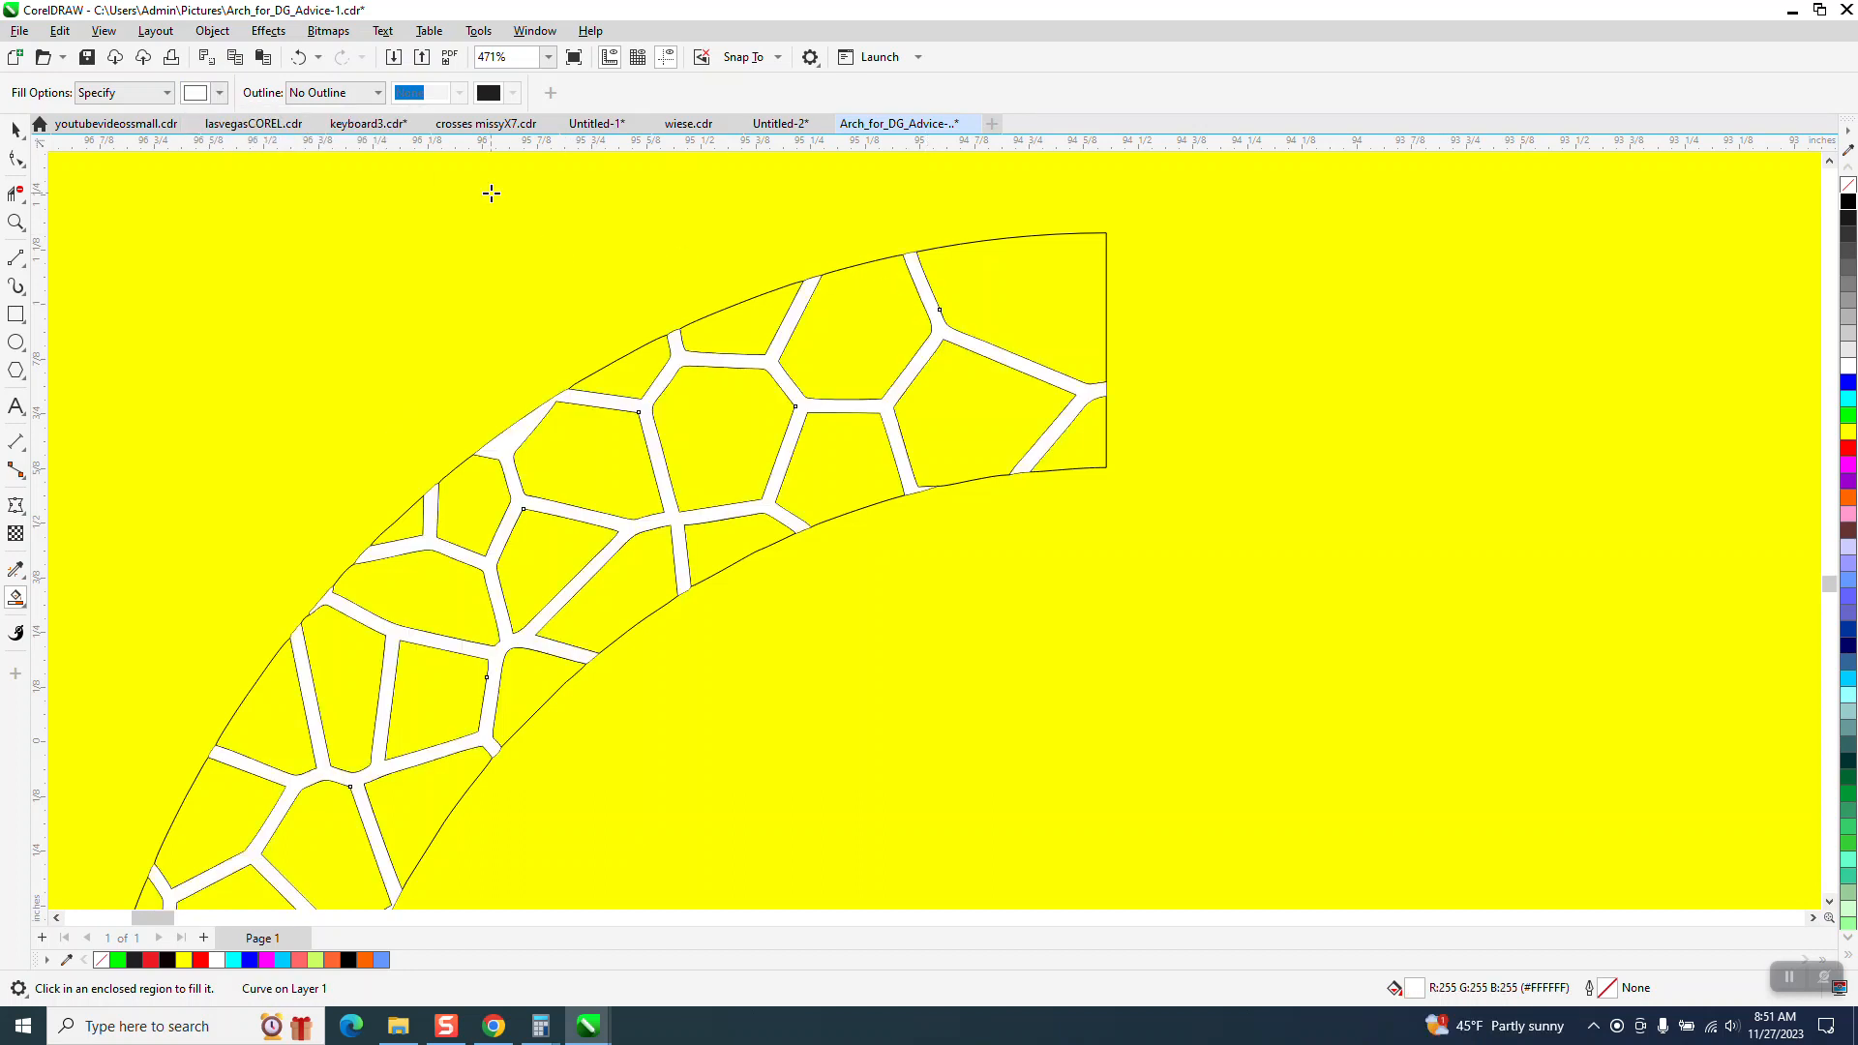
- Smart Fill four scattered stones in the curved part of the traced arch with blue, including the large end stone
click(221, 94)
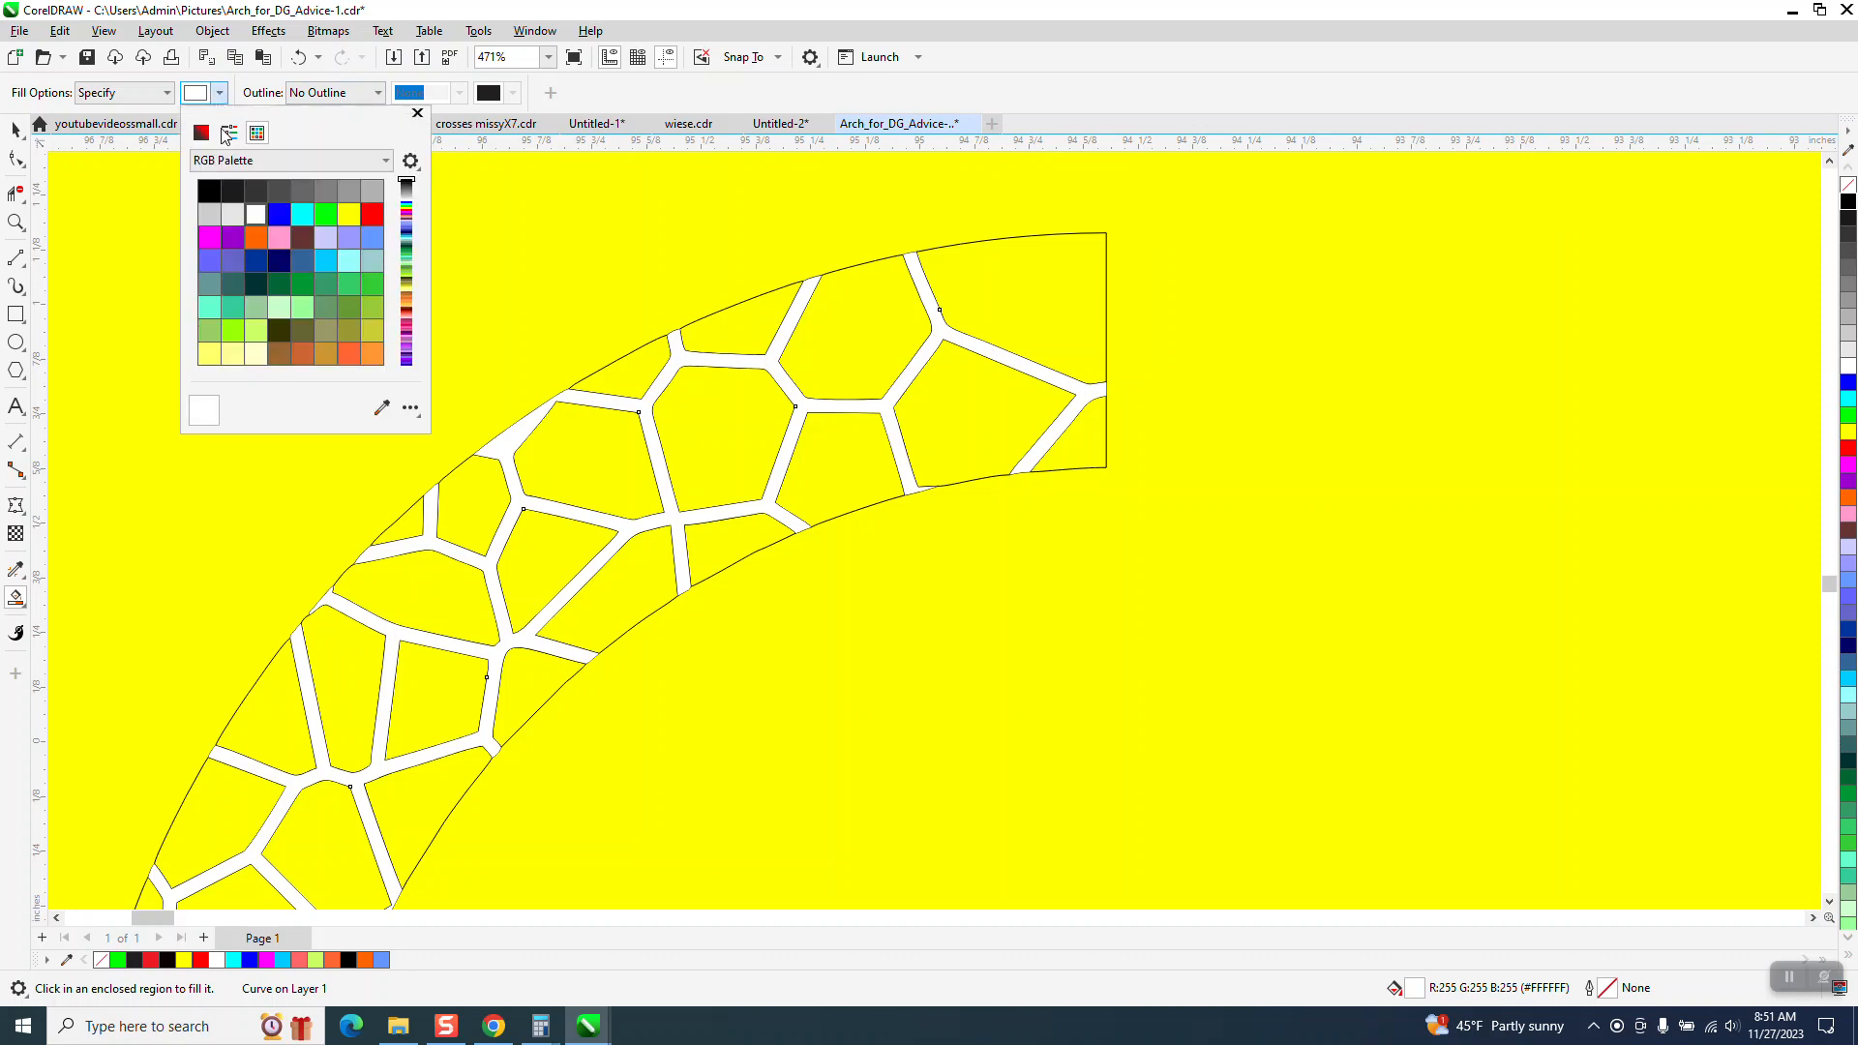
click(276, 218)
click(483, 491)
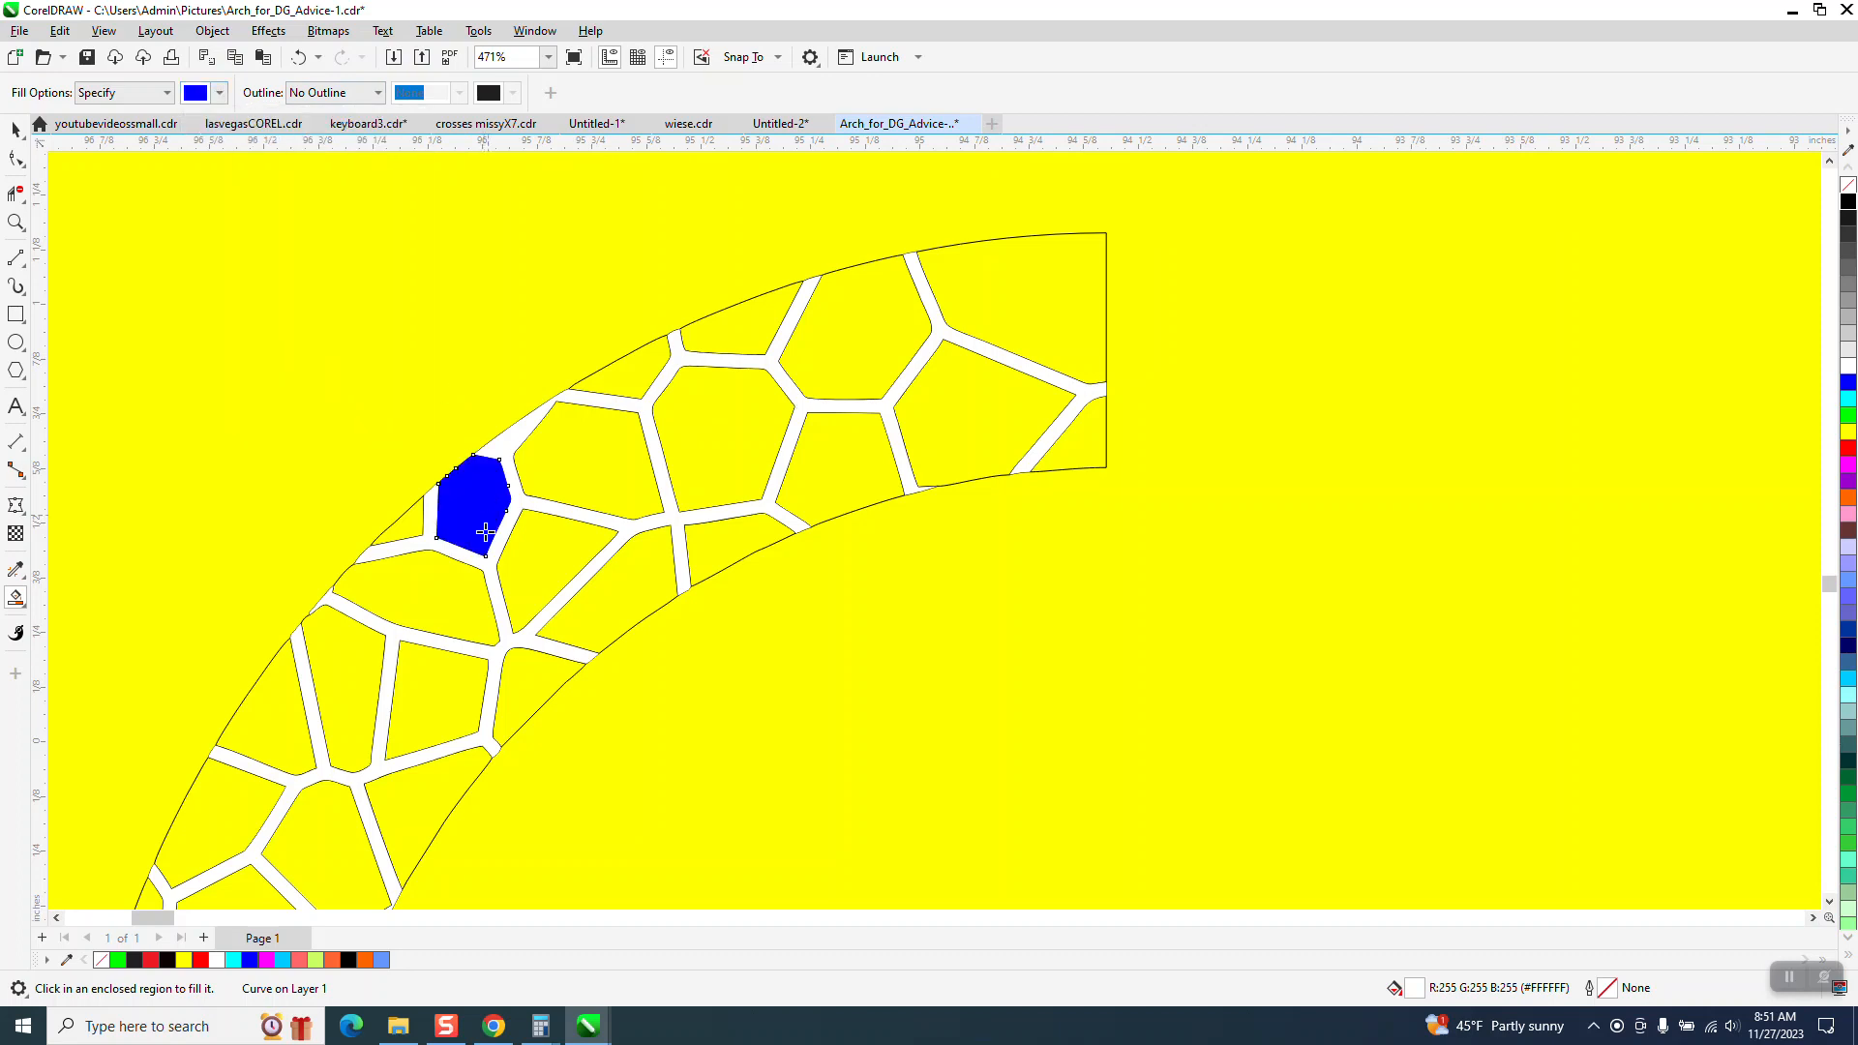
click(433, 765)
click(728, 556)
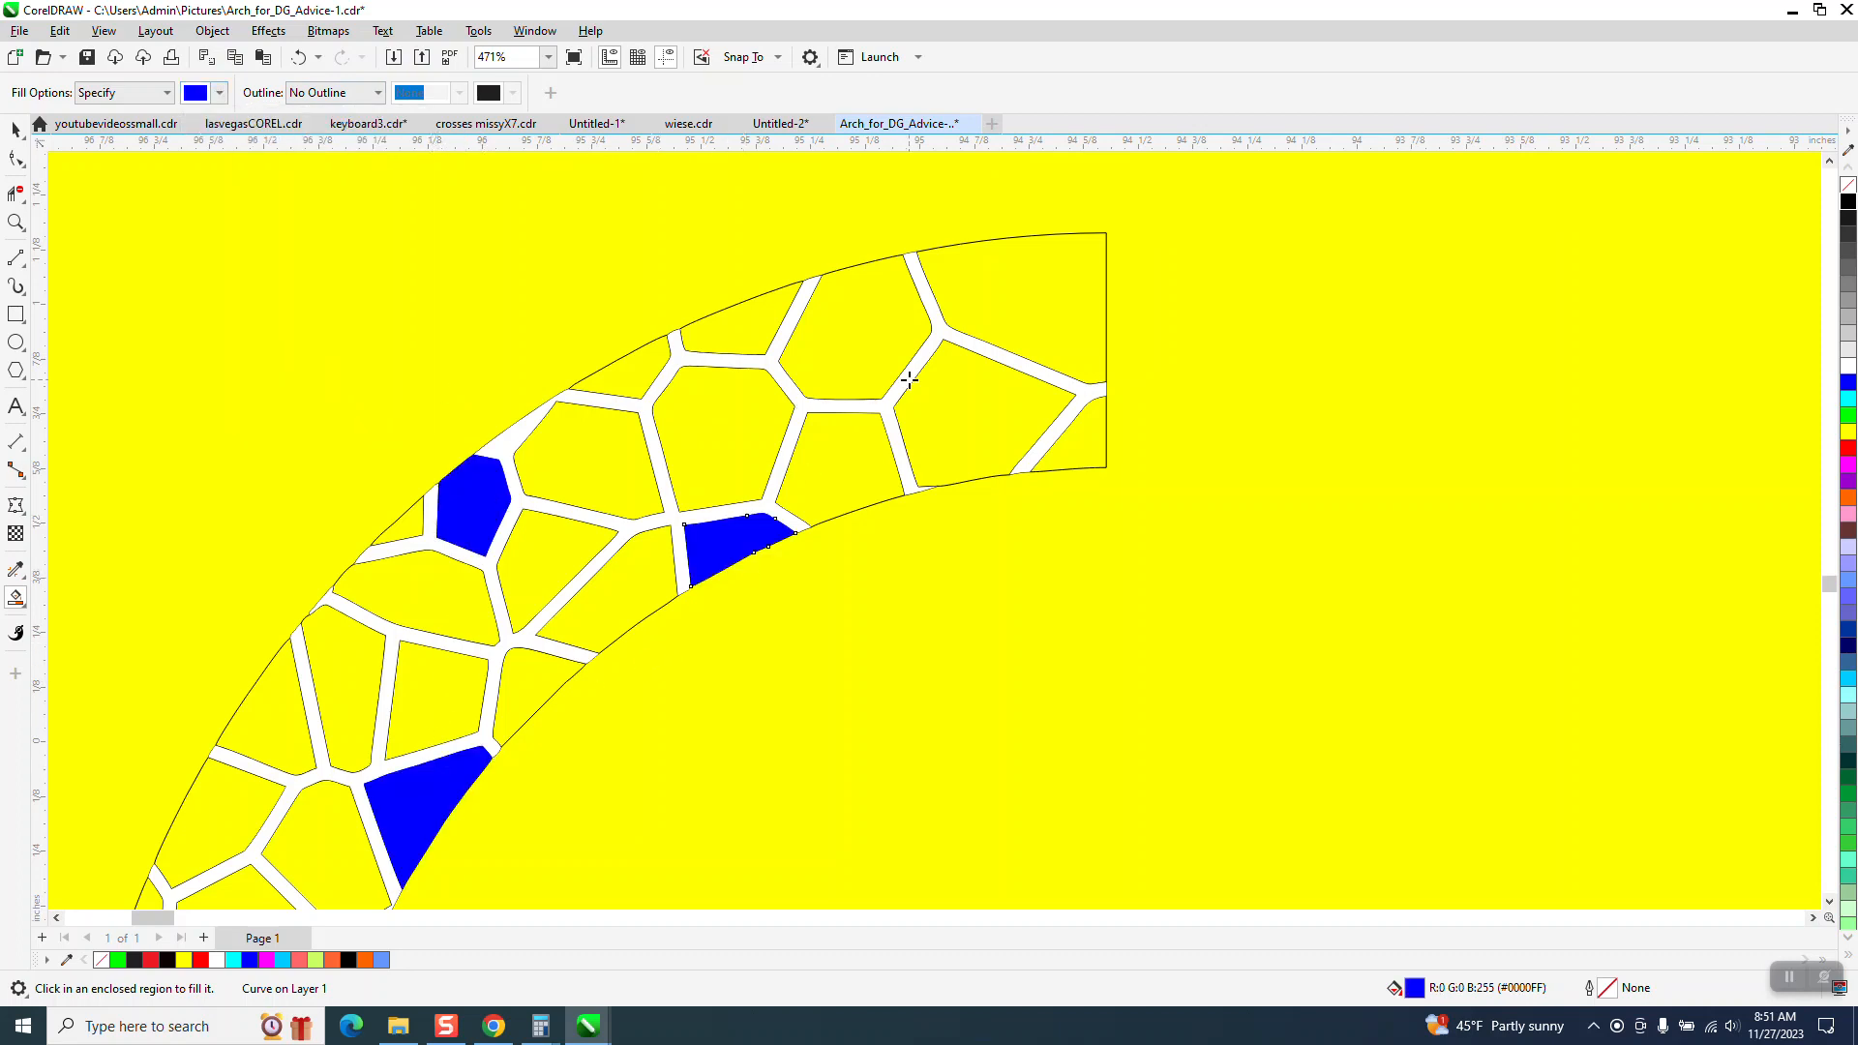
click(985, 323)
- Smart Fill five unfilled stones along the curve of the traced arch with cyan
click(220, 96)
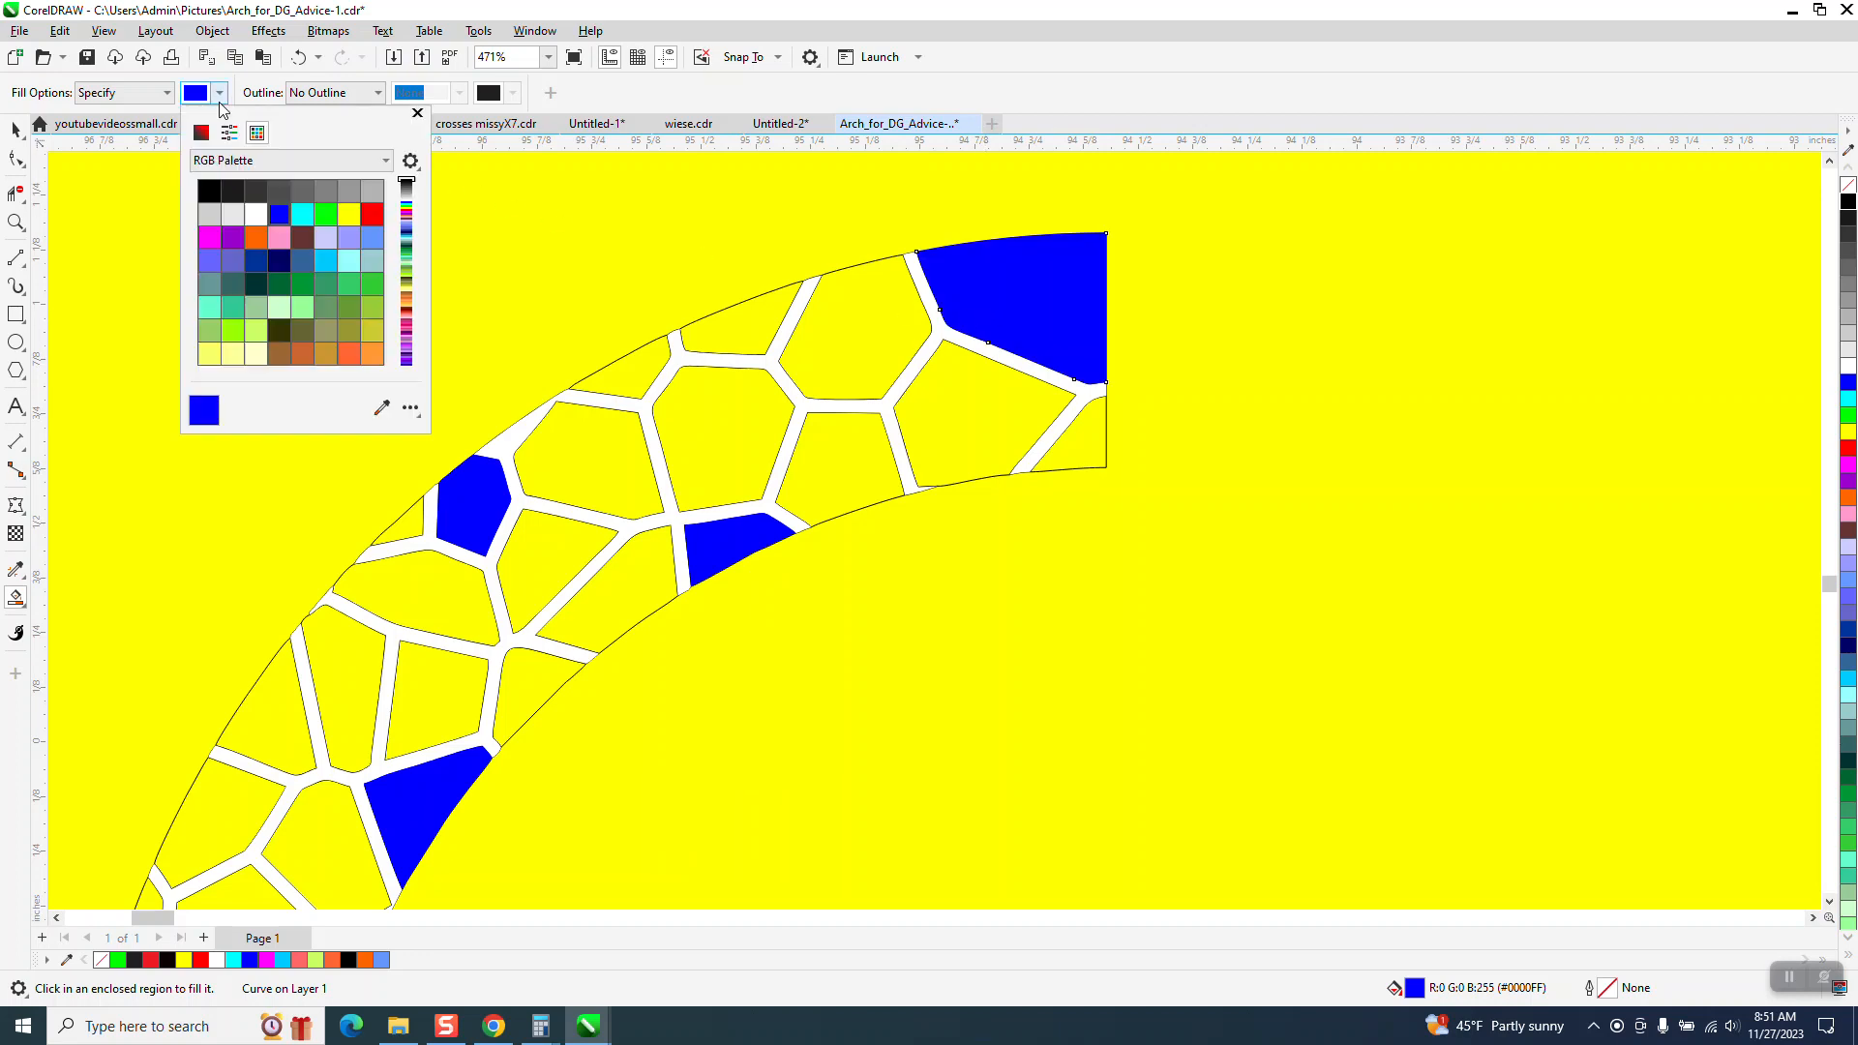
click(301, 215)
click(581, 426)
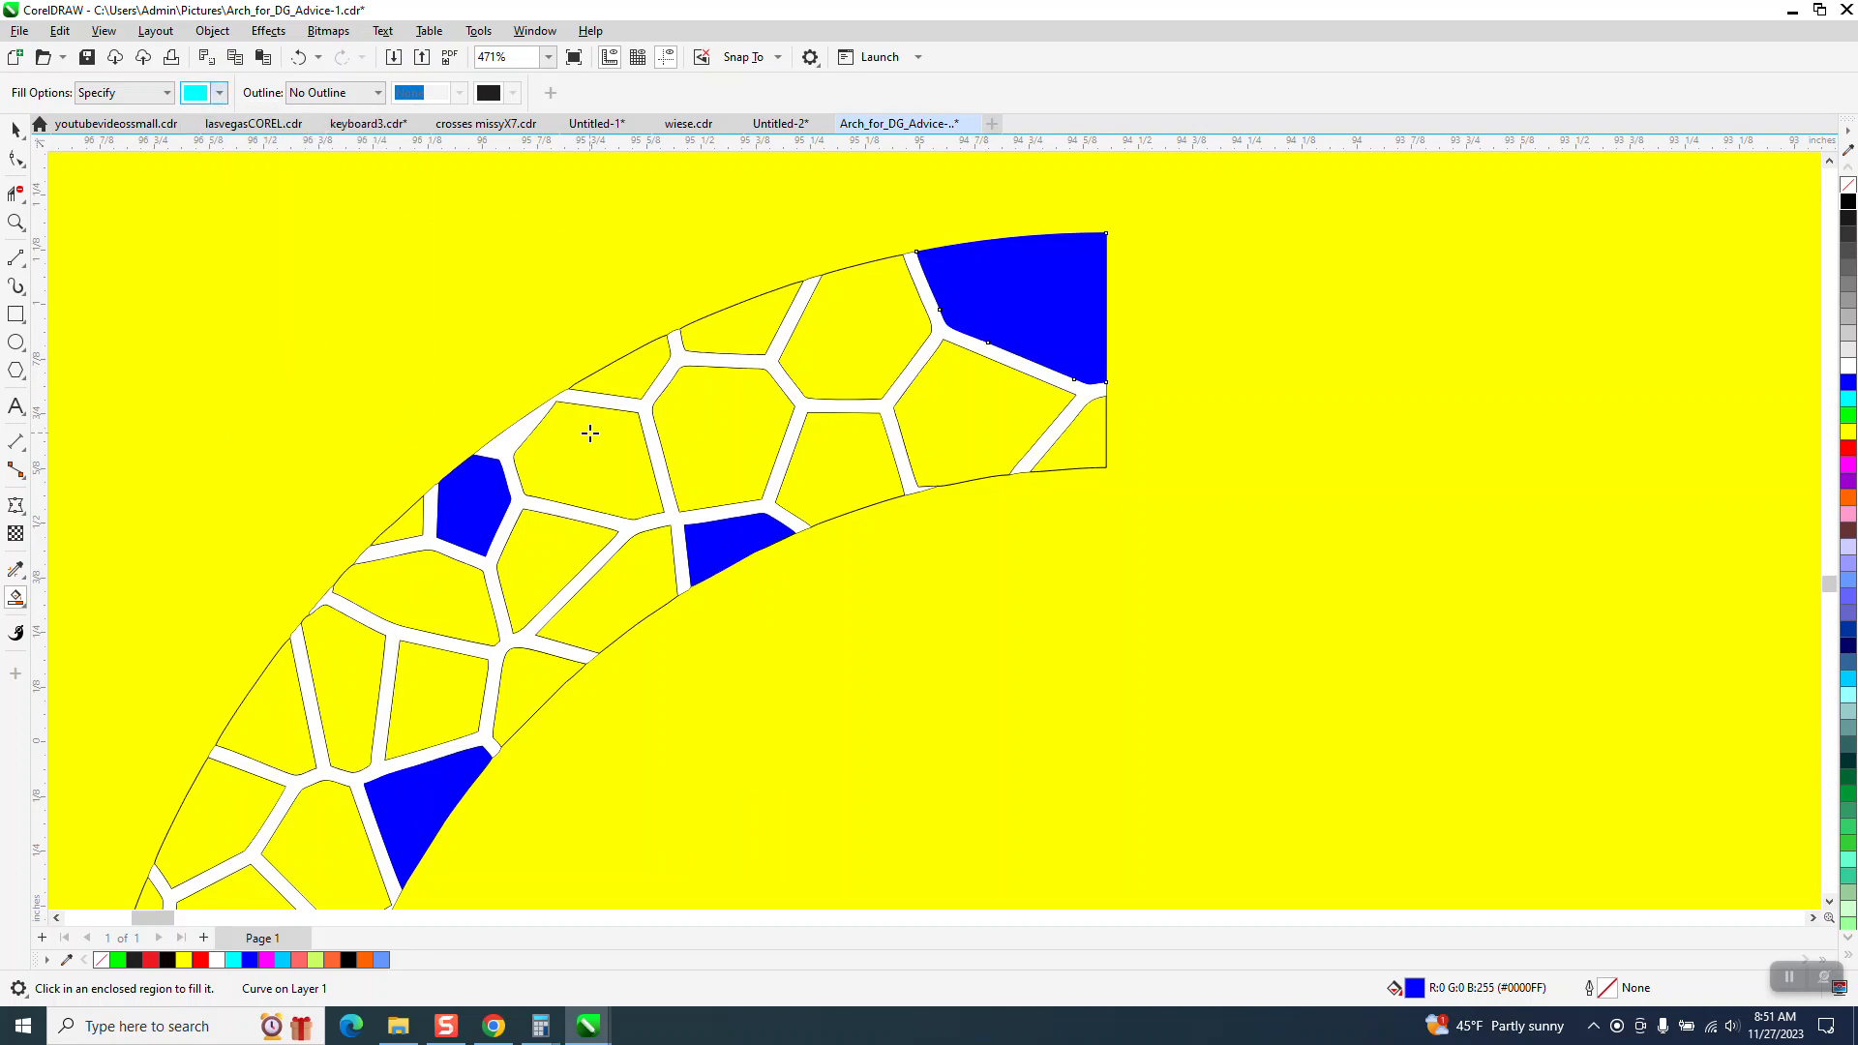
click(593, 453)
click(624, 372)
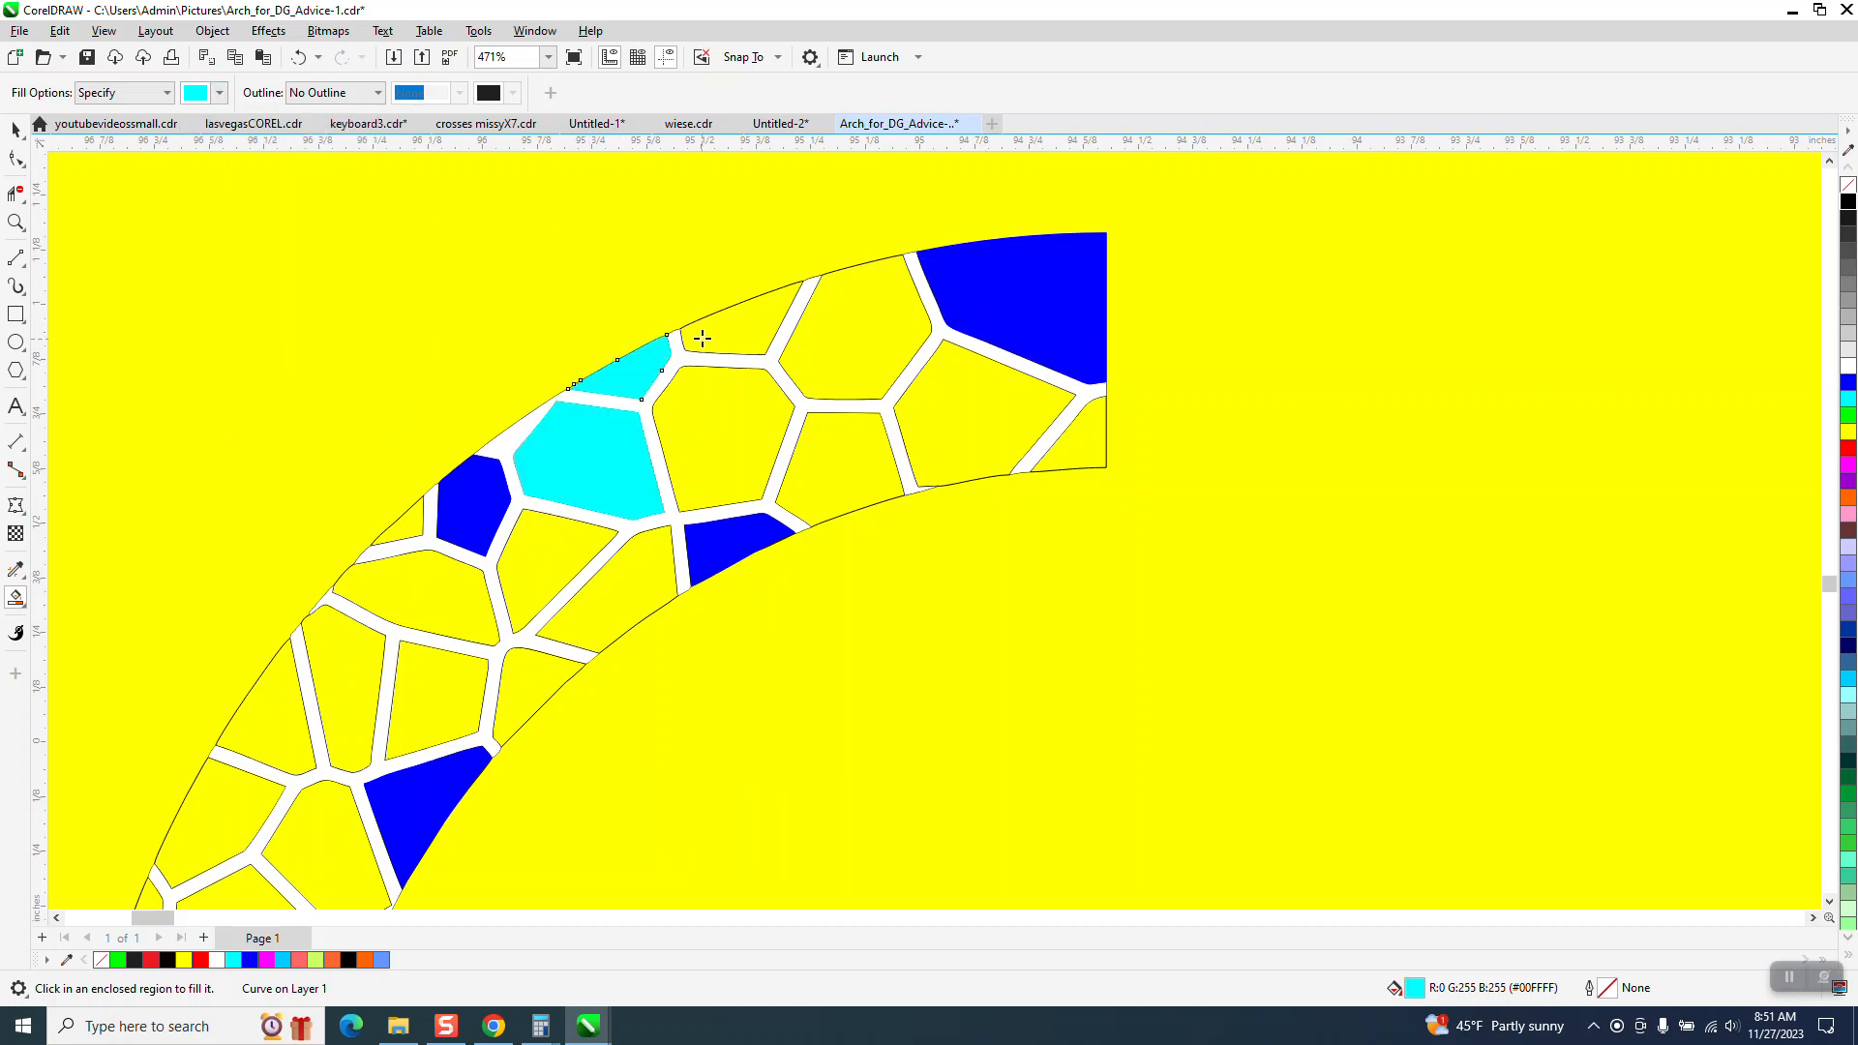
click(824, 469)
click(324, 731)
click(316, 847)
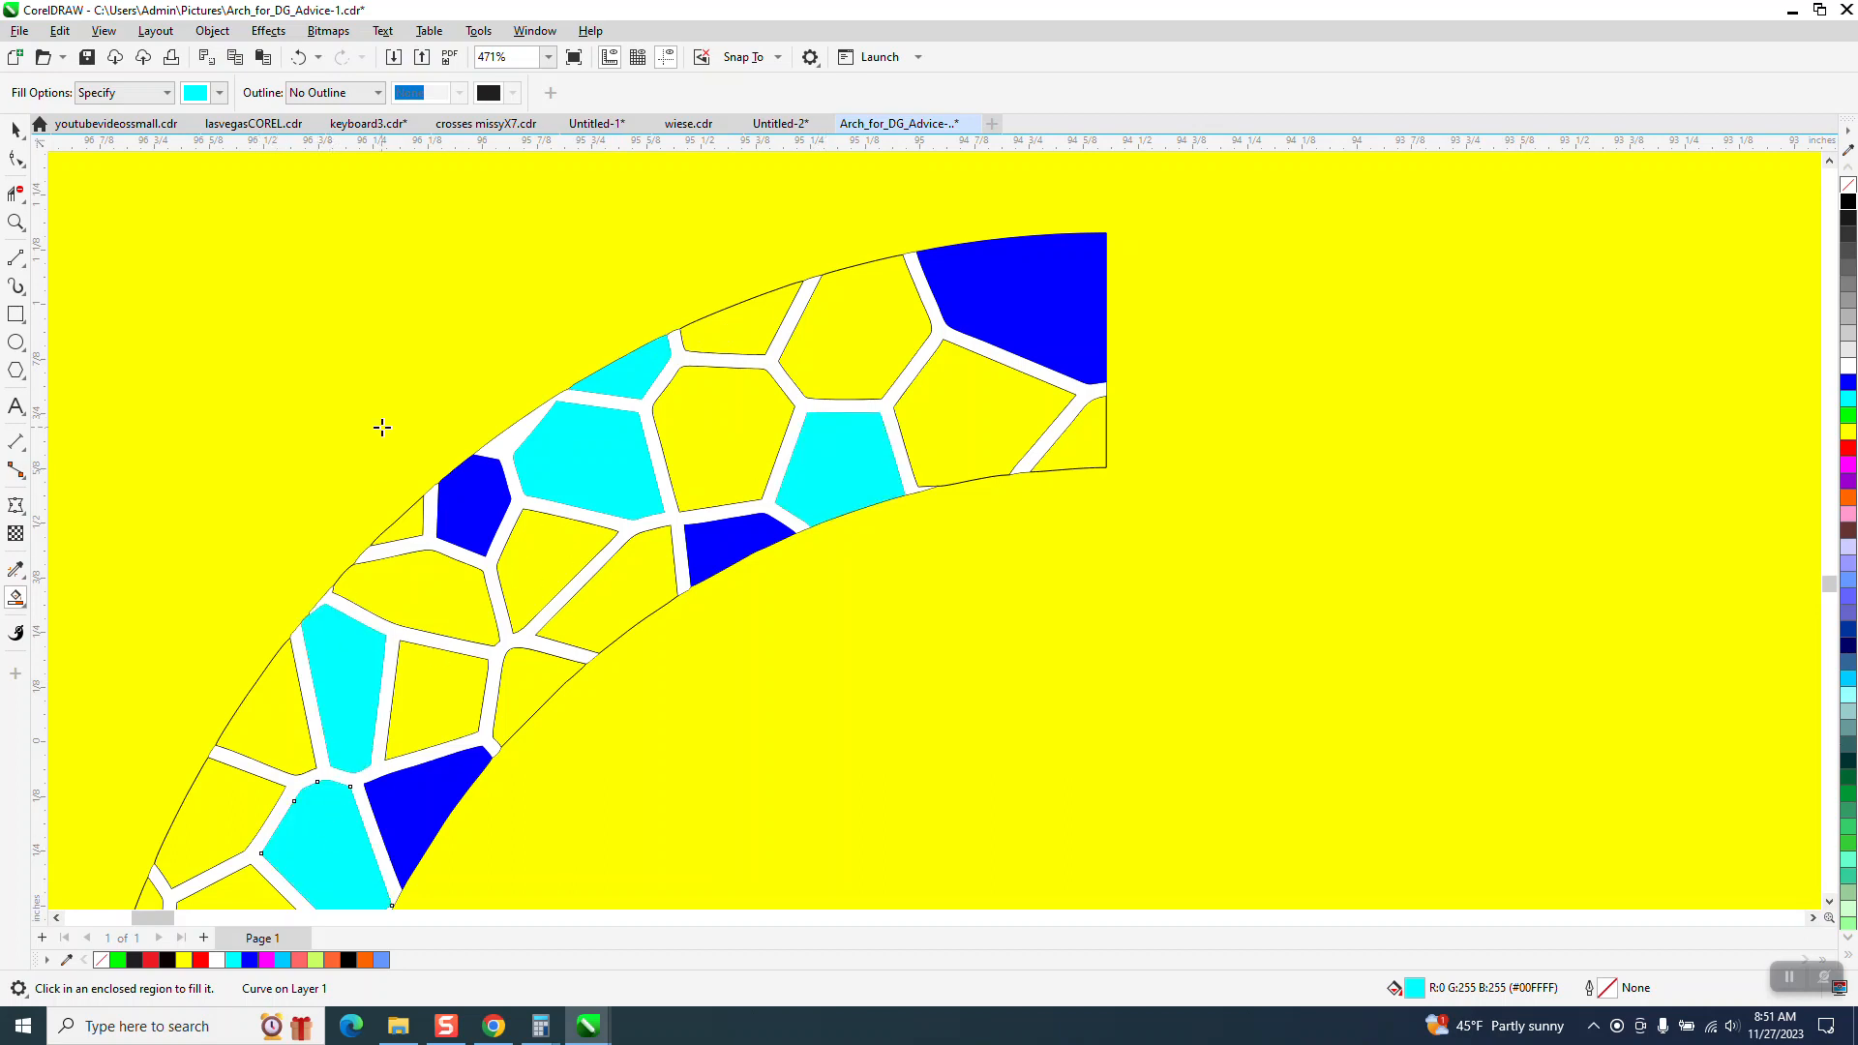
- Smart Fill three more unfilled stones along the curve of the traced arch with bright green
click(212, 93)
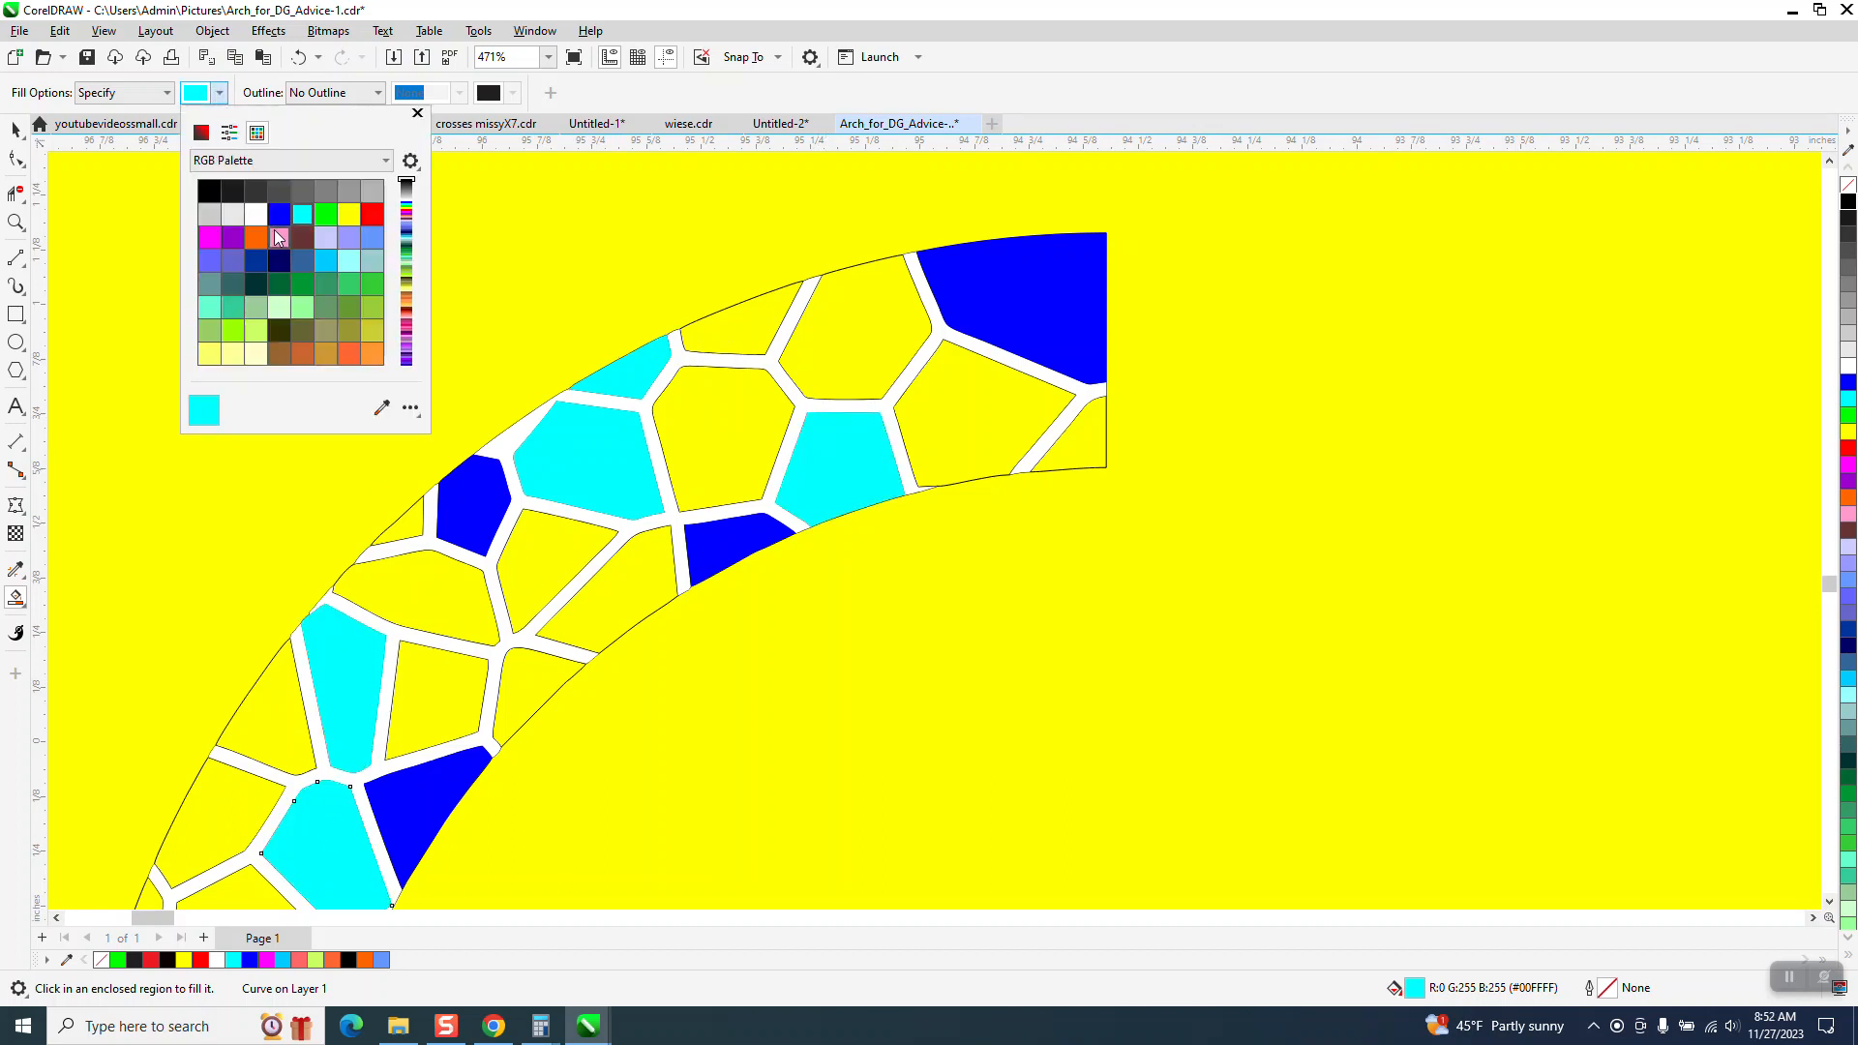
click(329, 213)
click(467, 558)
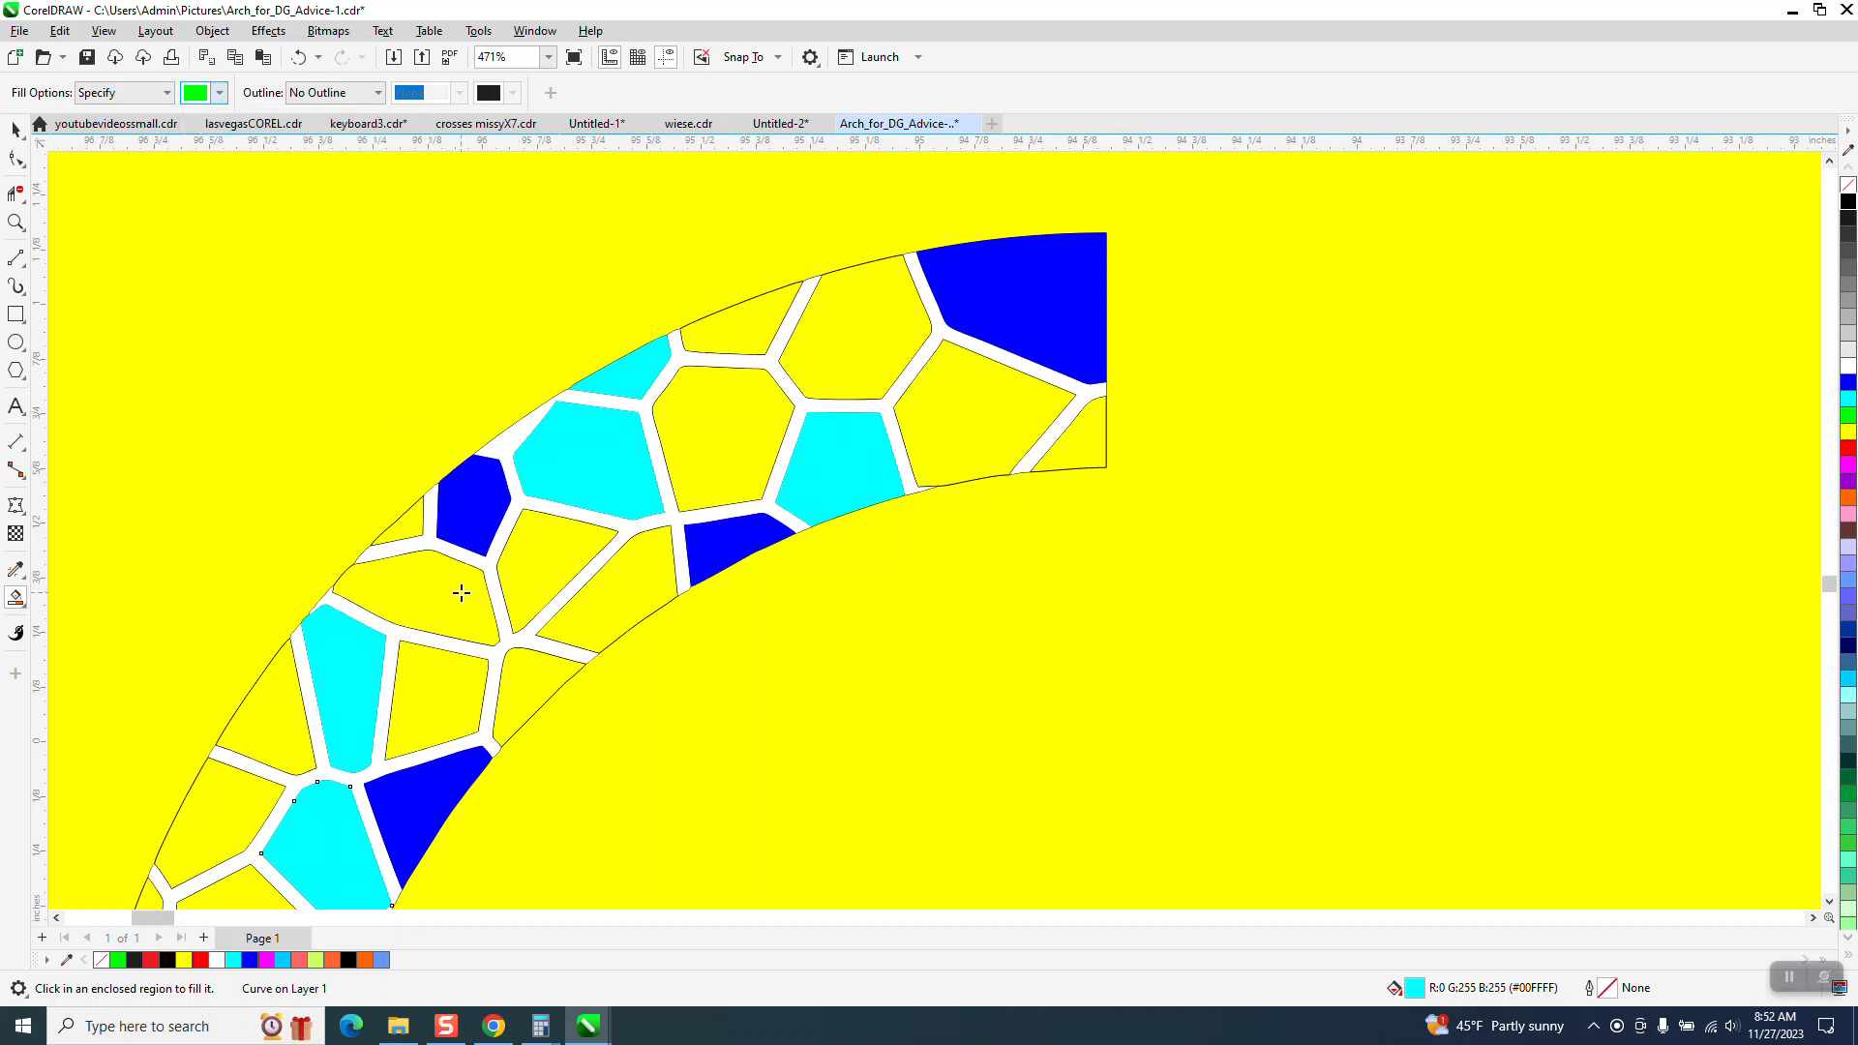
click(461, 585)
click(698, 440)
click(984, 426)
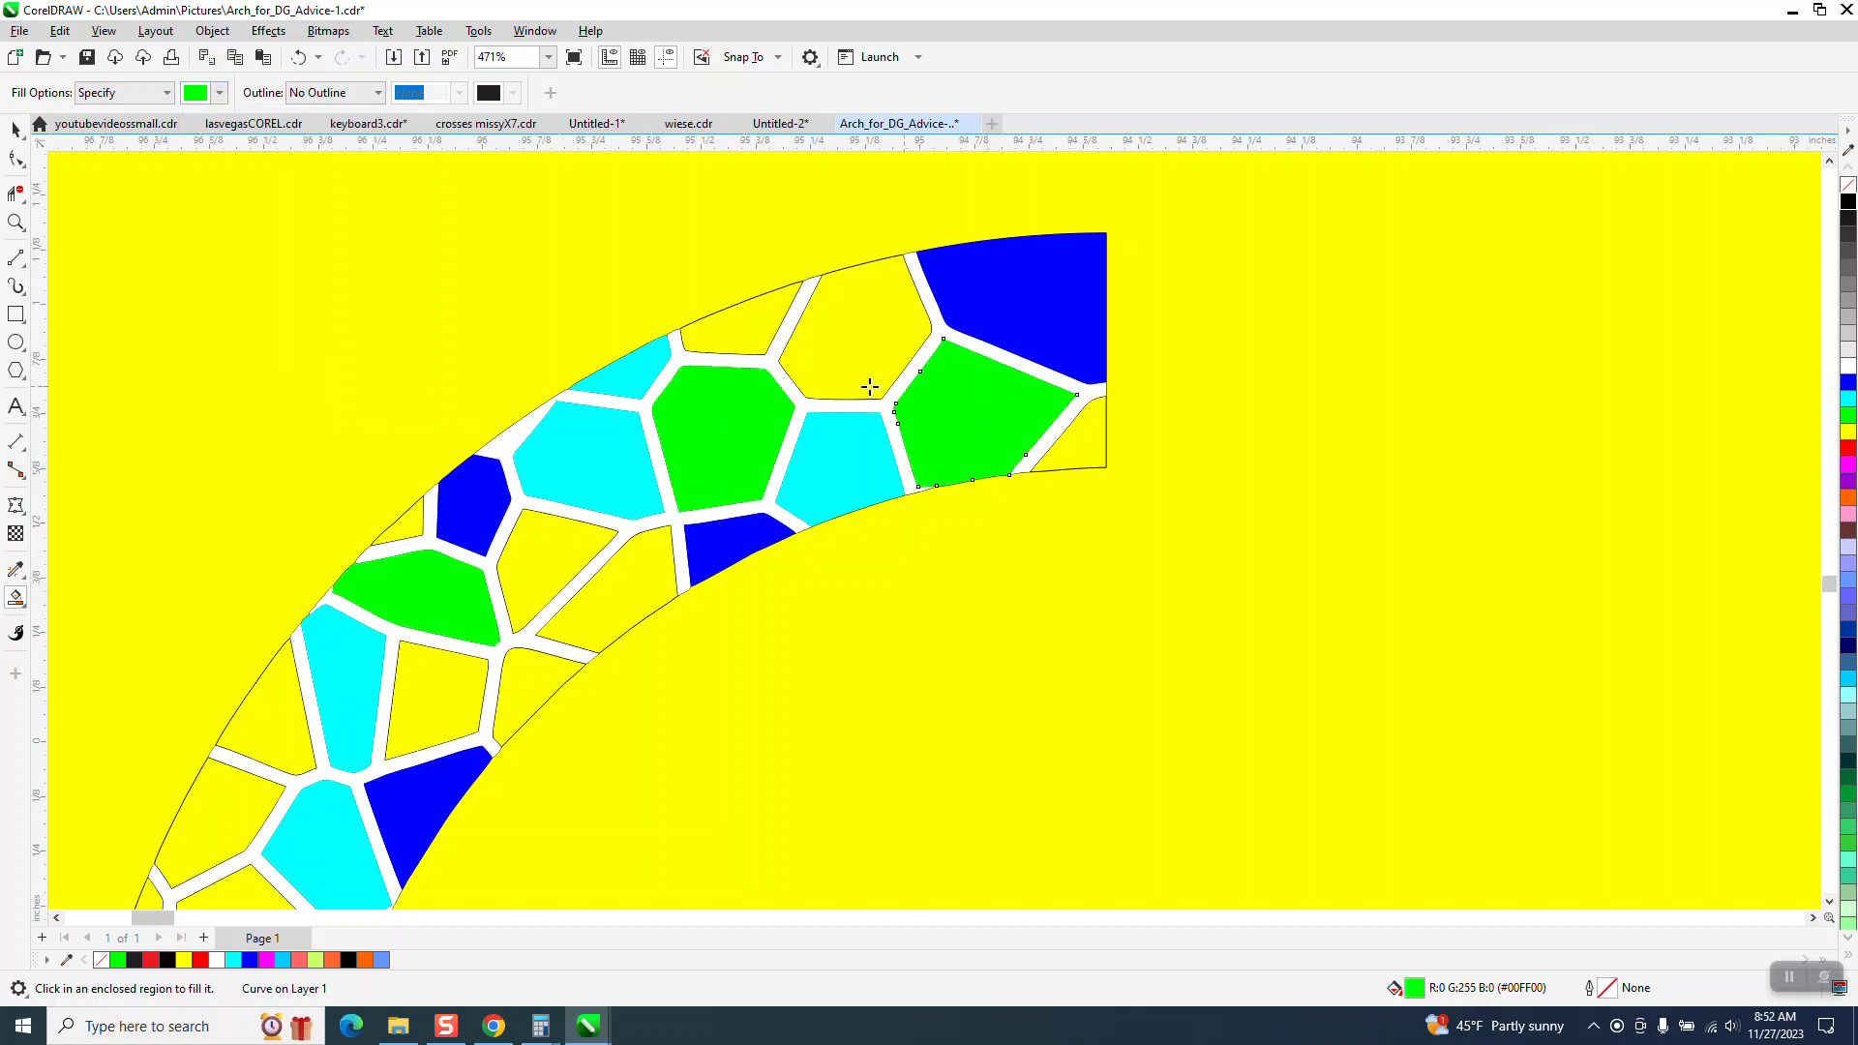
- Smart Fill four unfilled stones along the curve of the traced arch with red, including the small stone at its end
click(220, 94)
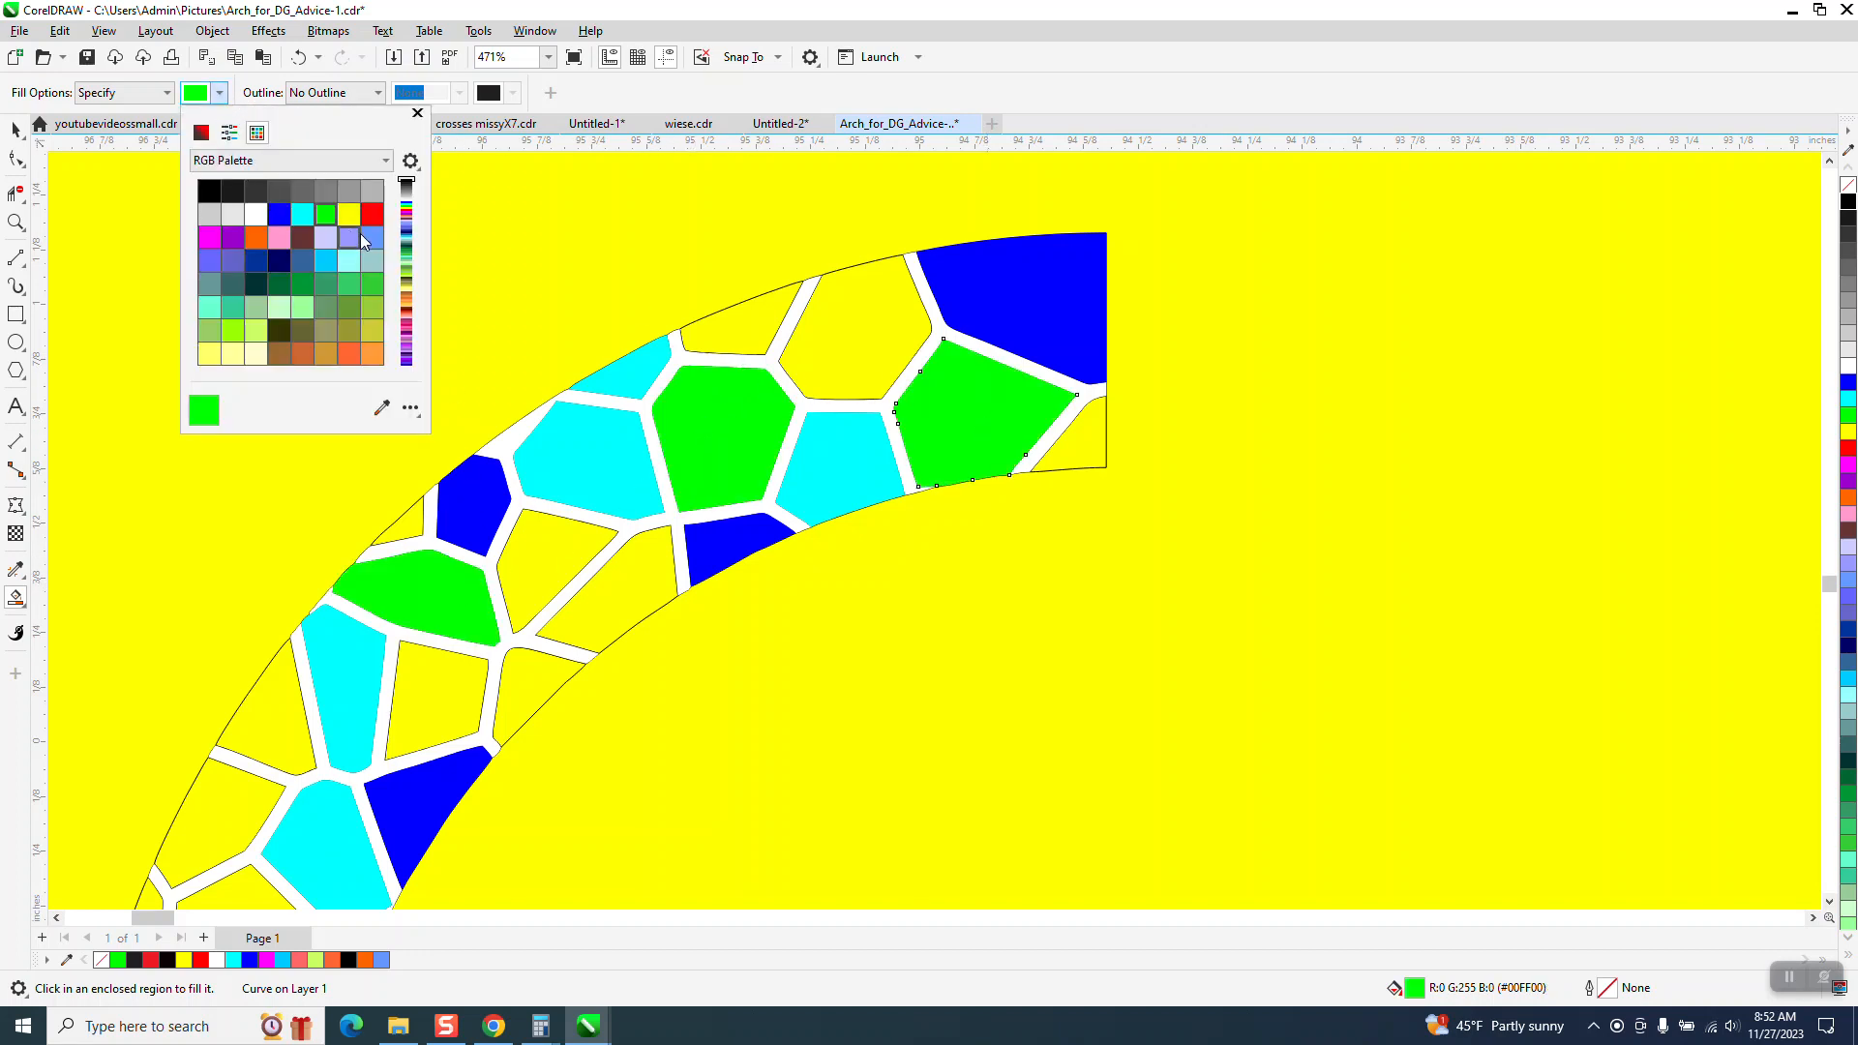
click(366, 218)
click(548, 538)
click(618, 579)
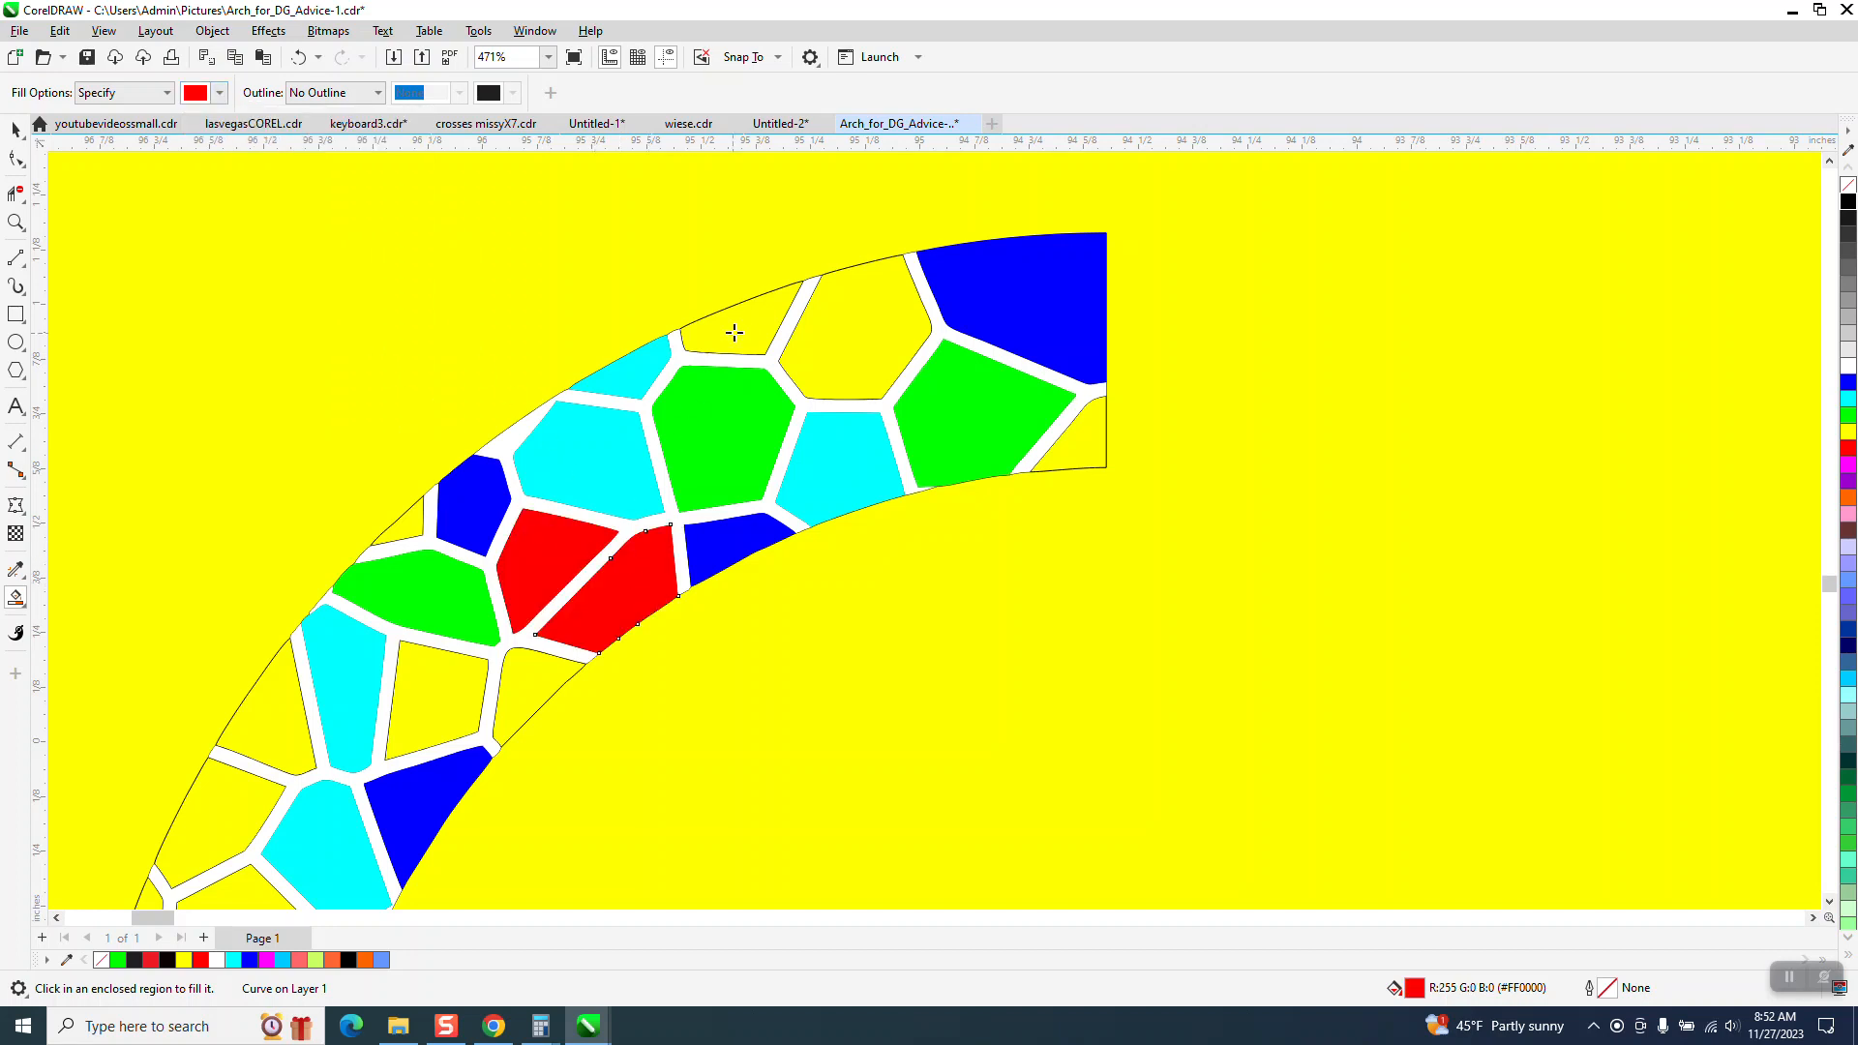
click(1104, 454)
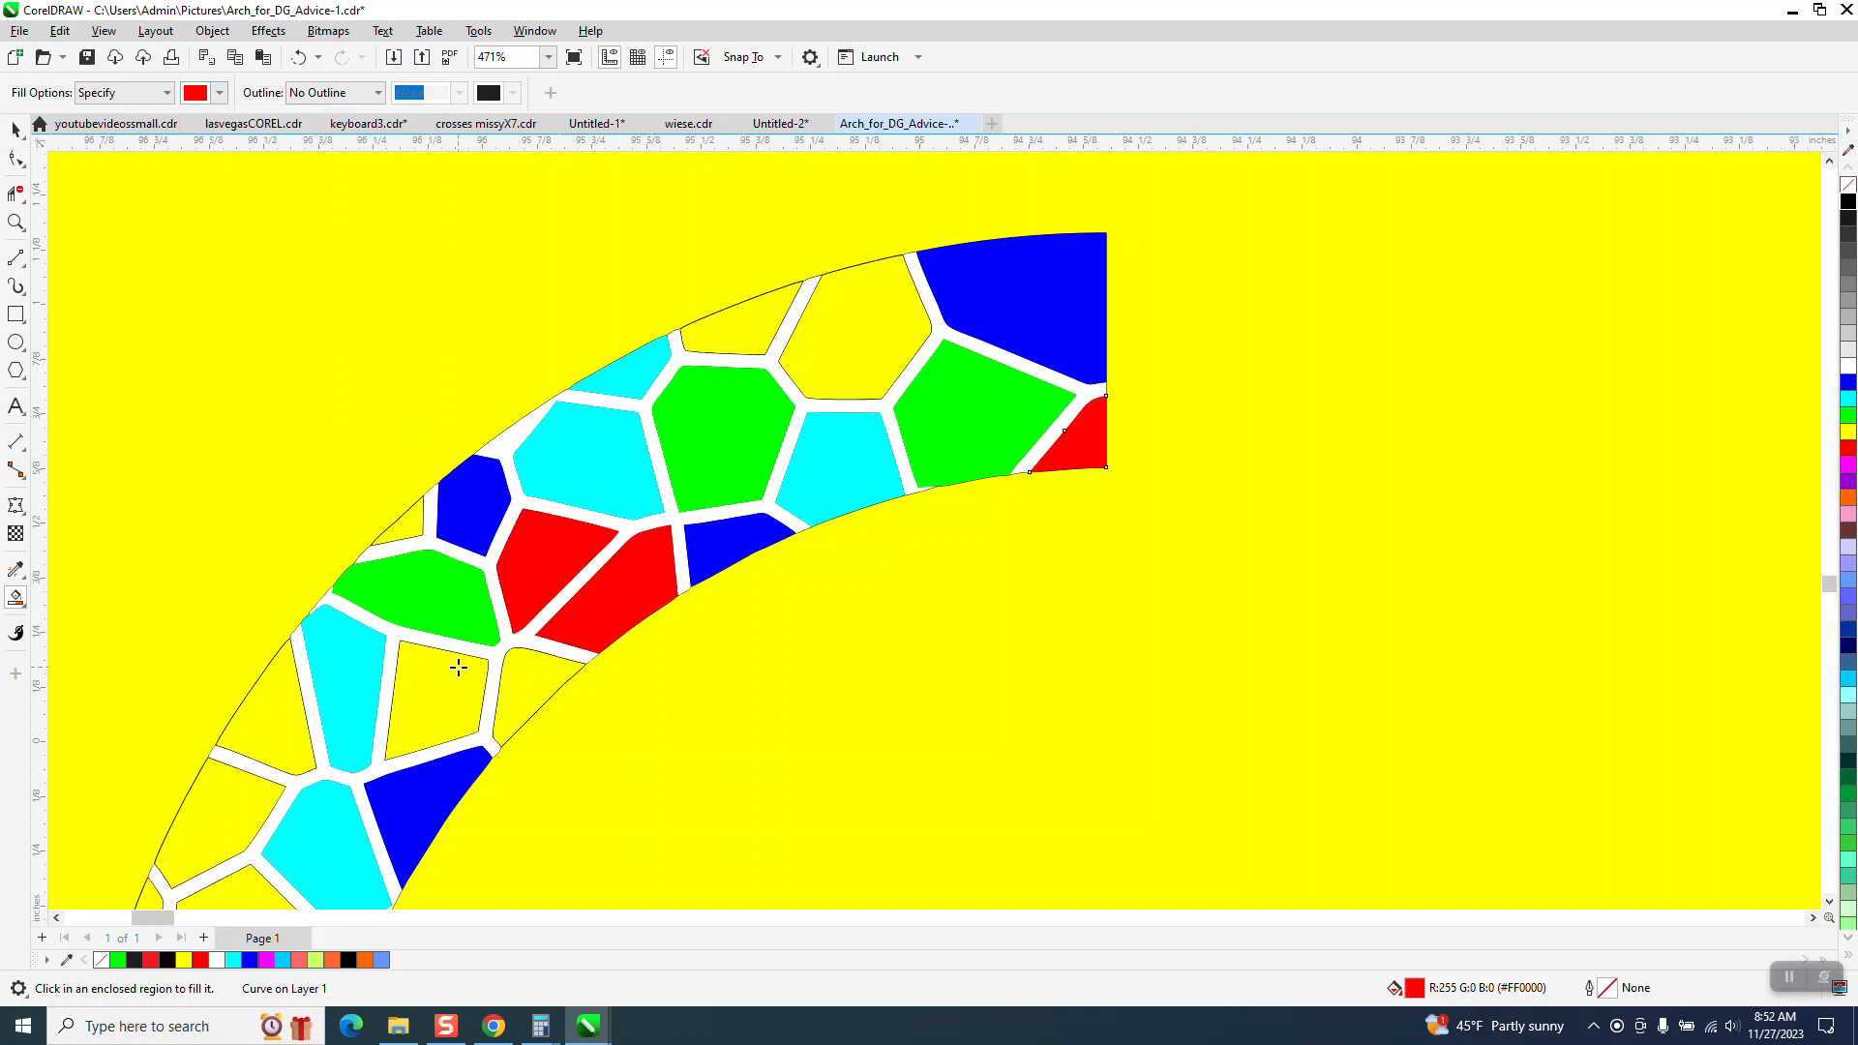
click(264, 731)
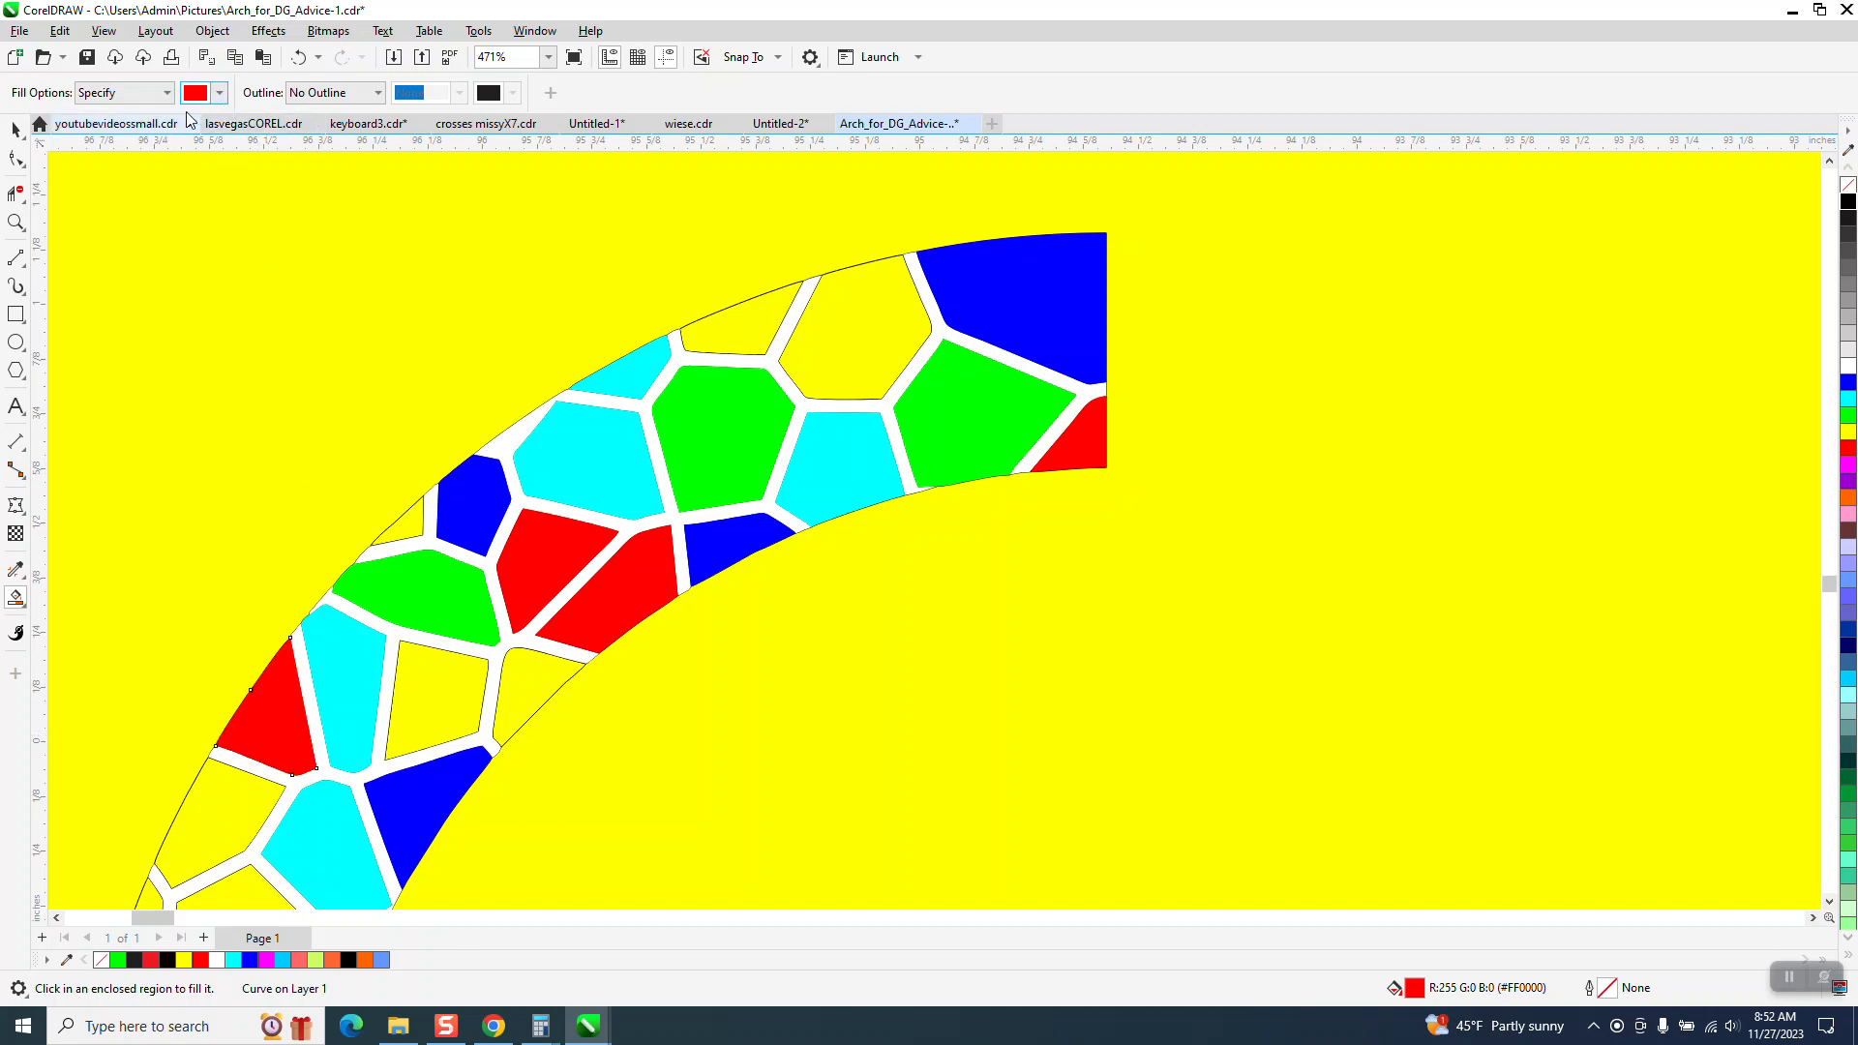
- Smart Fill five more unfilled stones along the curve of the traced arch with orange (#FF6633)
click(219, 93)
click(349, 355)
click(713, 323)
click(716, 322)
click(415, 514)
click(840, 368)
click(521, 694)
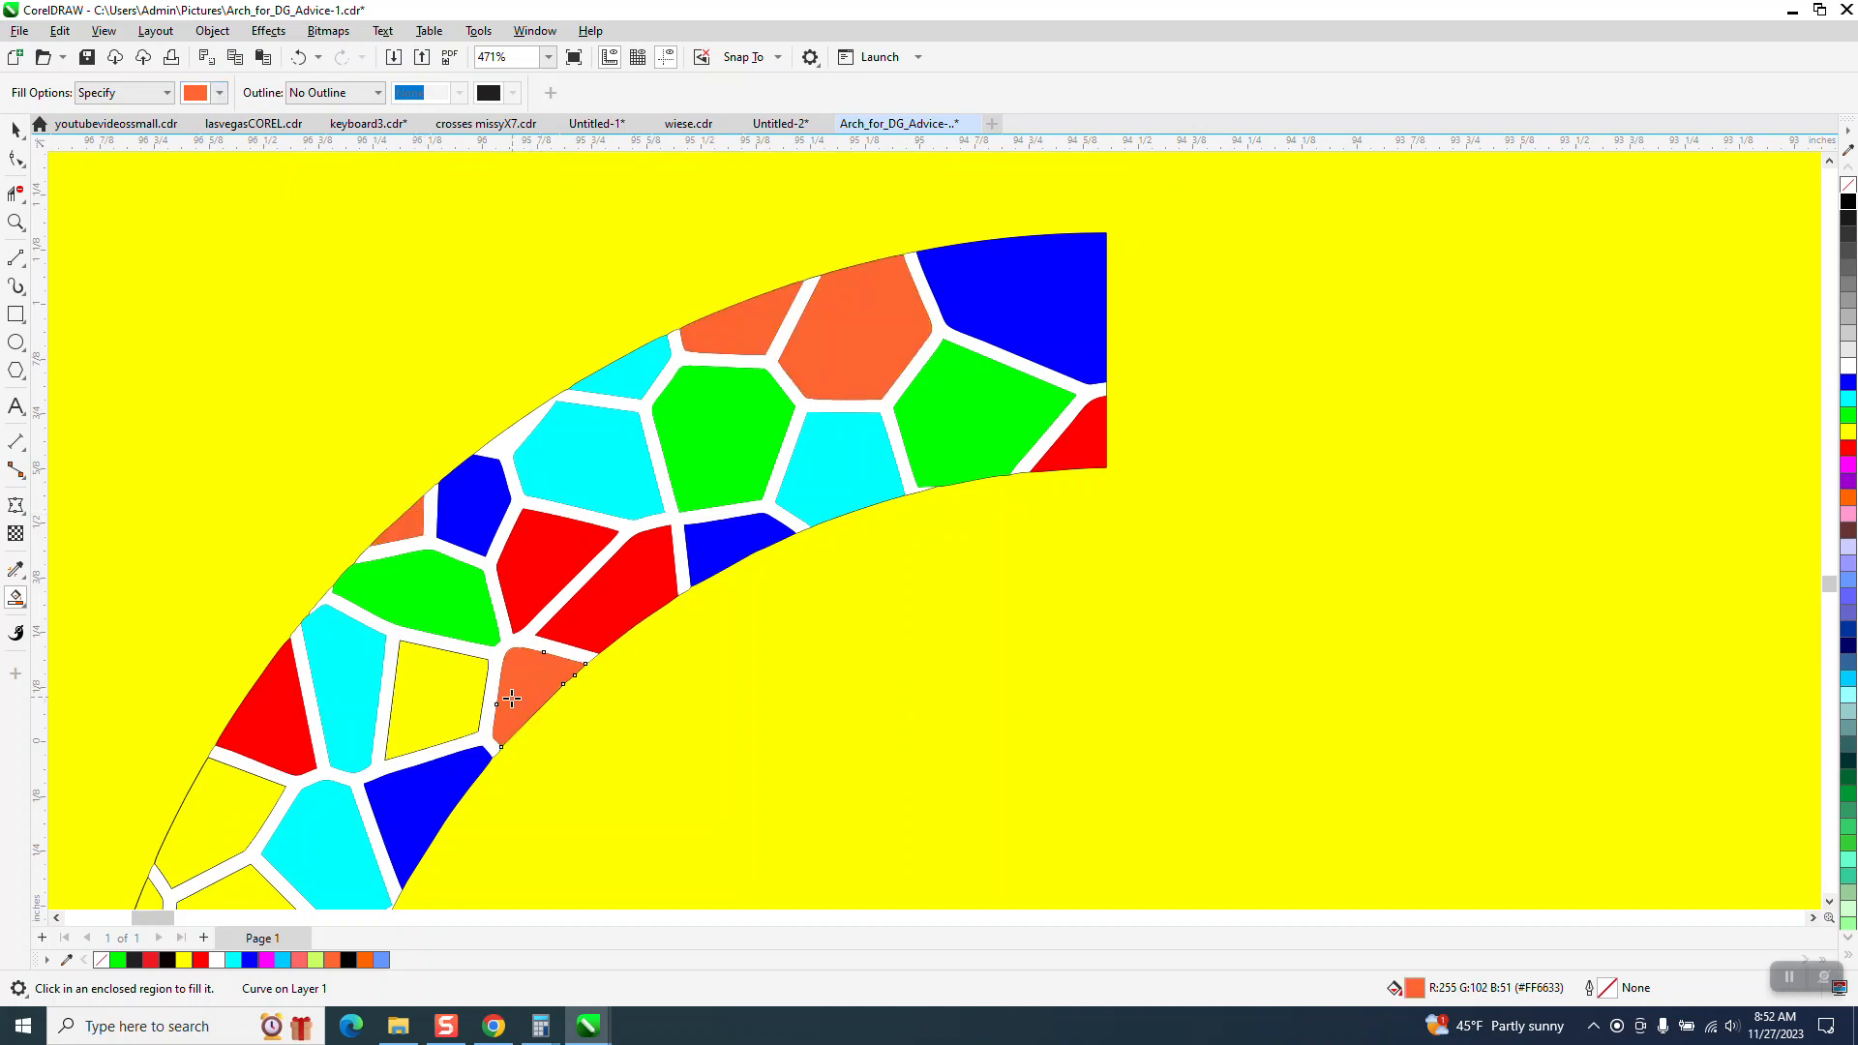
click(434, 699)
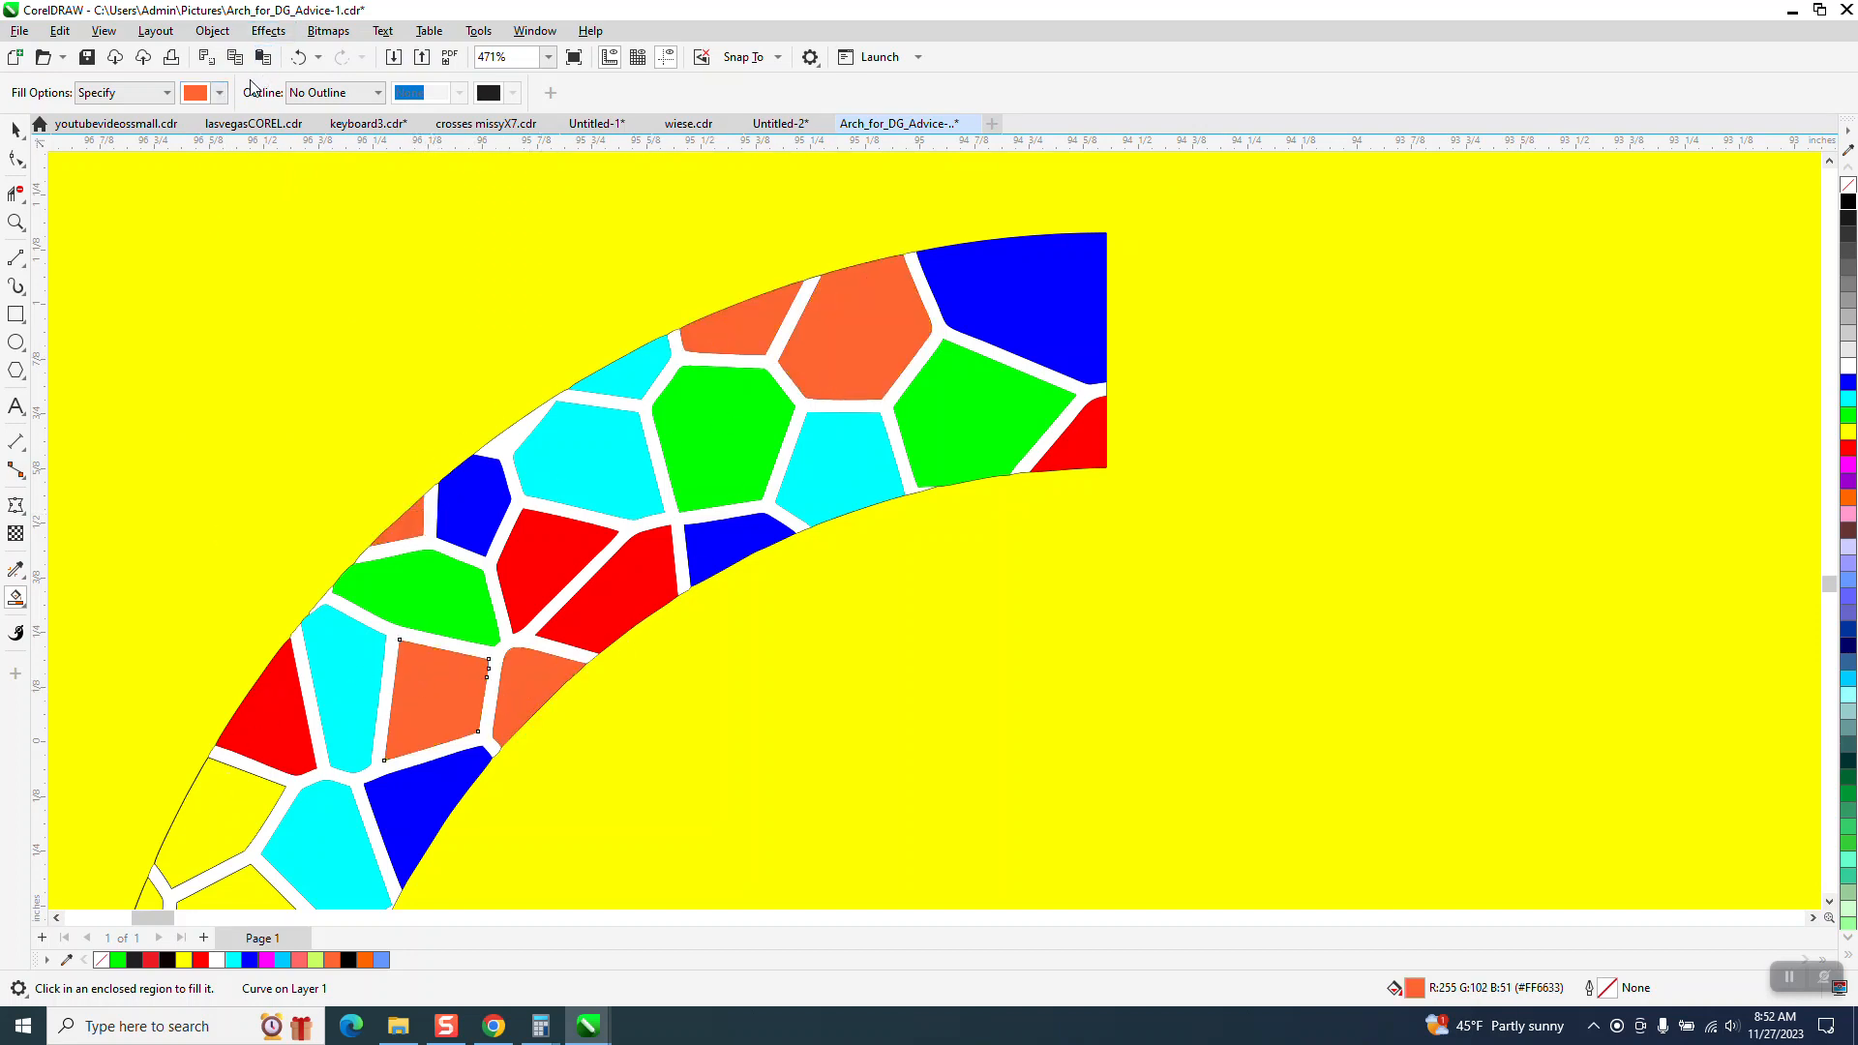
- Smart Fill two unfilled stones at the lower part of the traced arch's curve with magenta
click(220, 92)
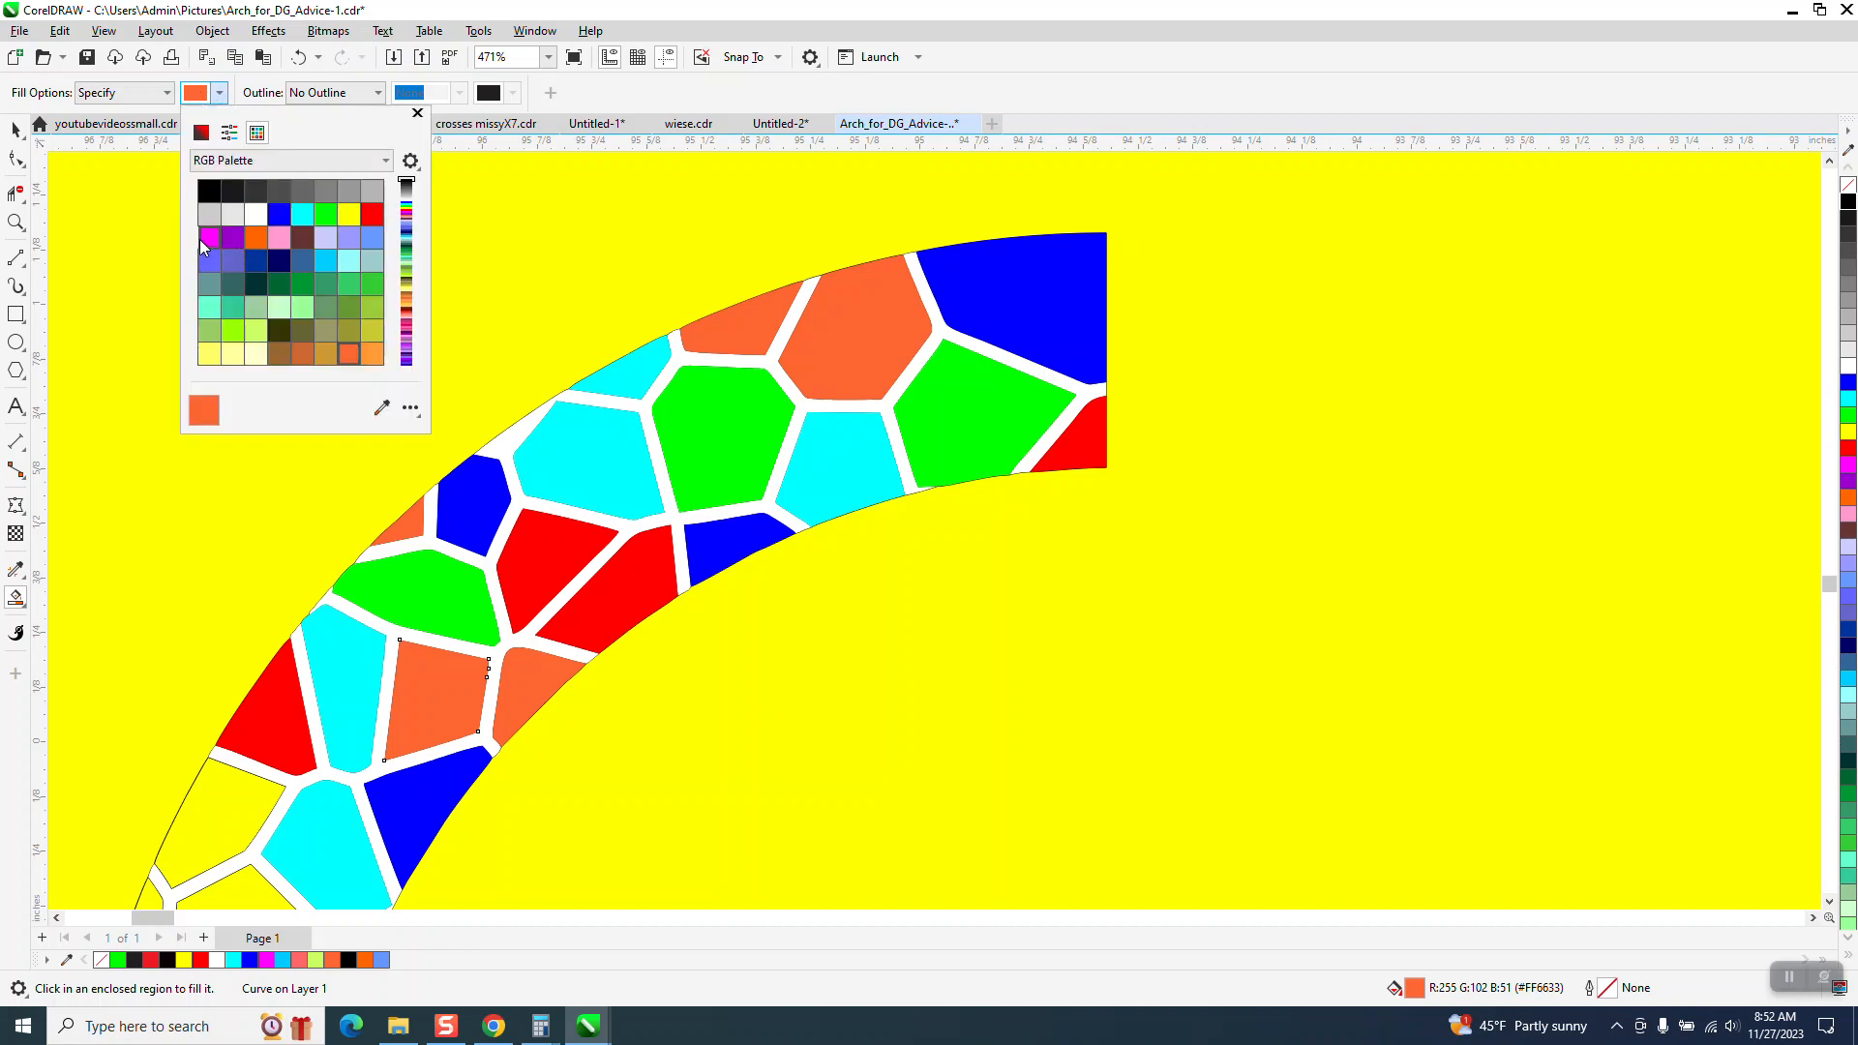
click(208, 238)
click(193, 792)
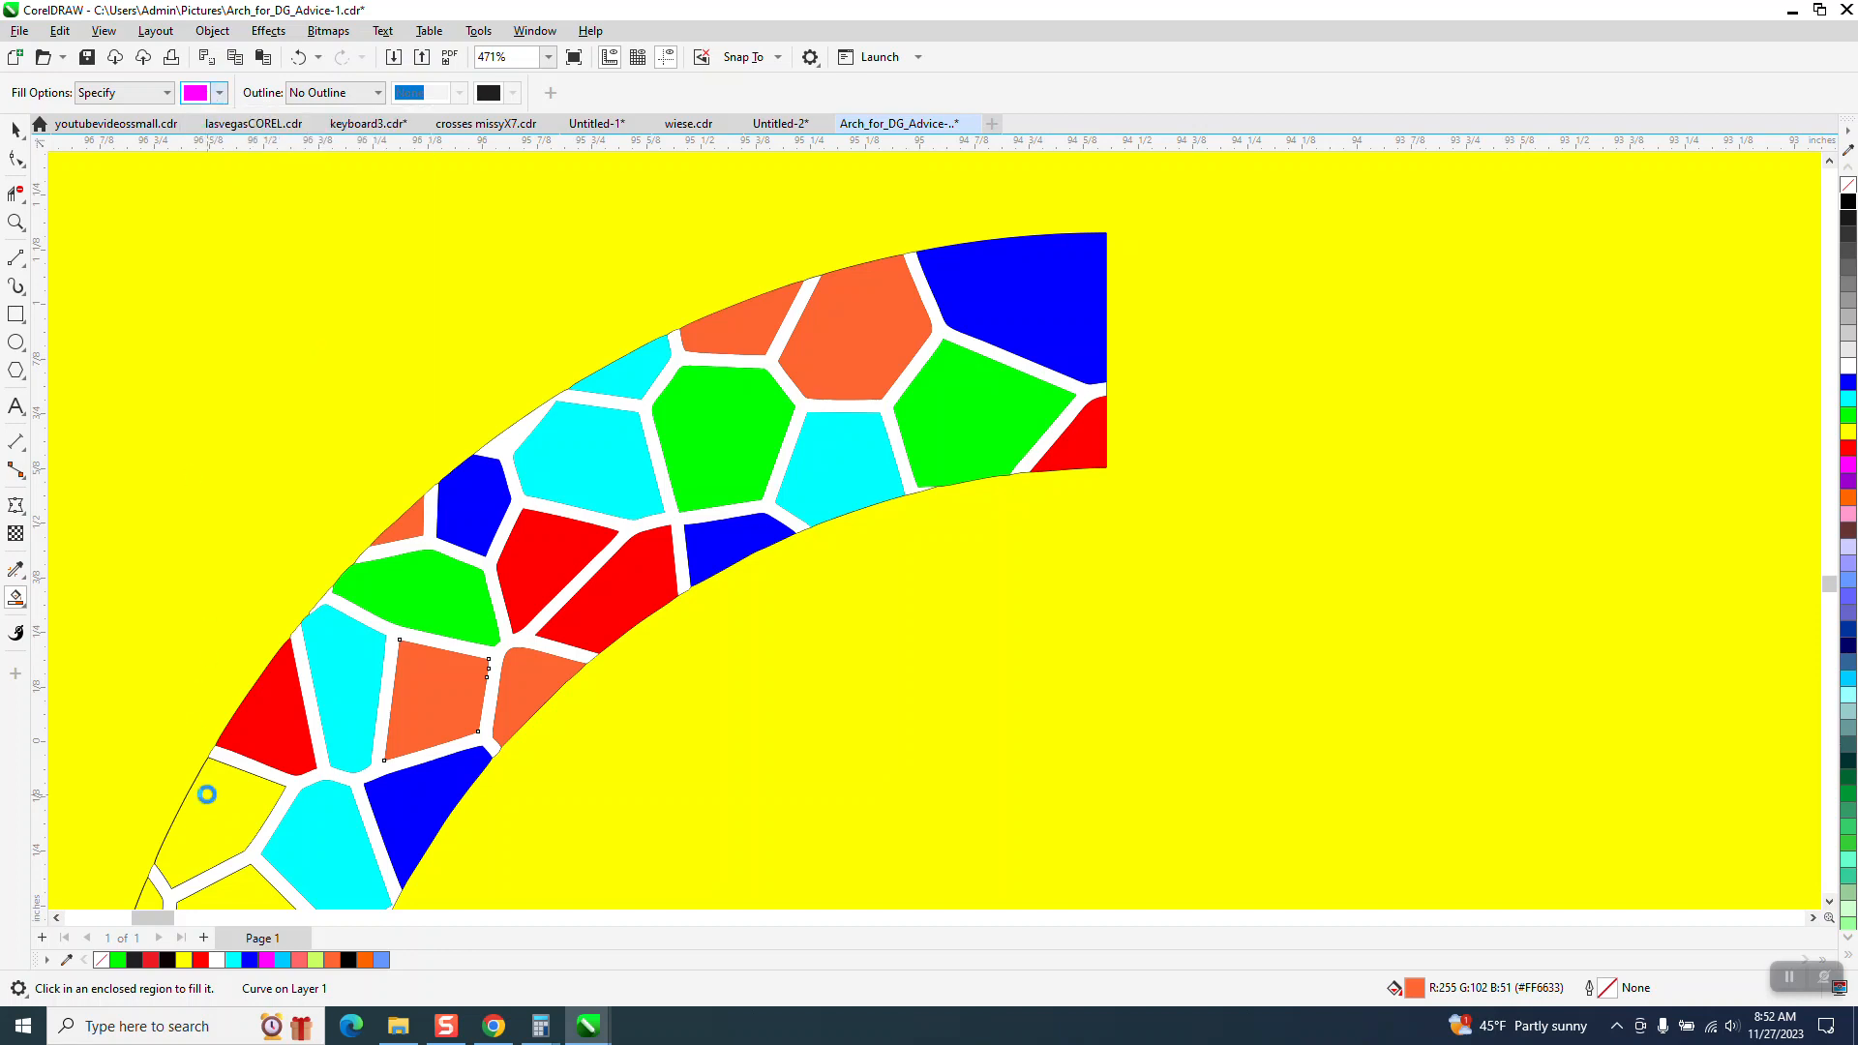
click(199, 791)
click(248, 887)
- Select all objects of the partly coloured traced arch and remove their outlines
scroll(262, 287, down, 1)
scroll(261, 287, down, 3)
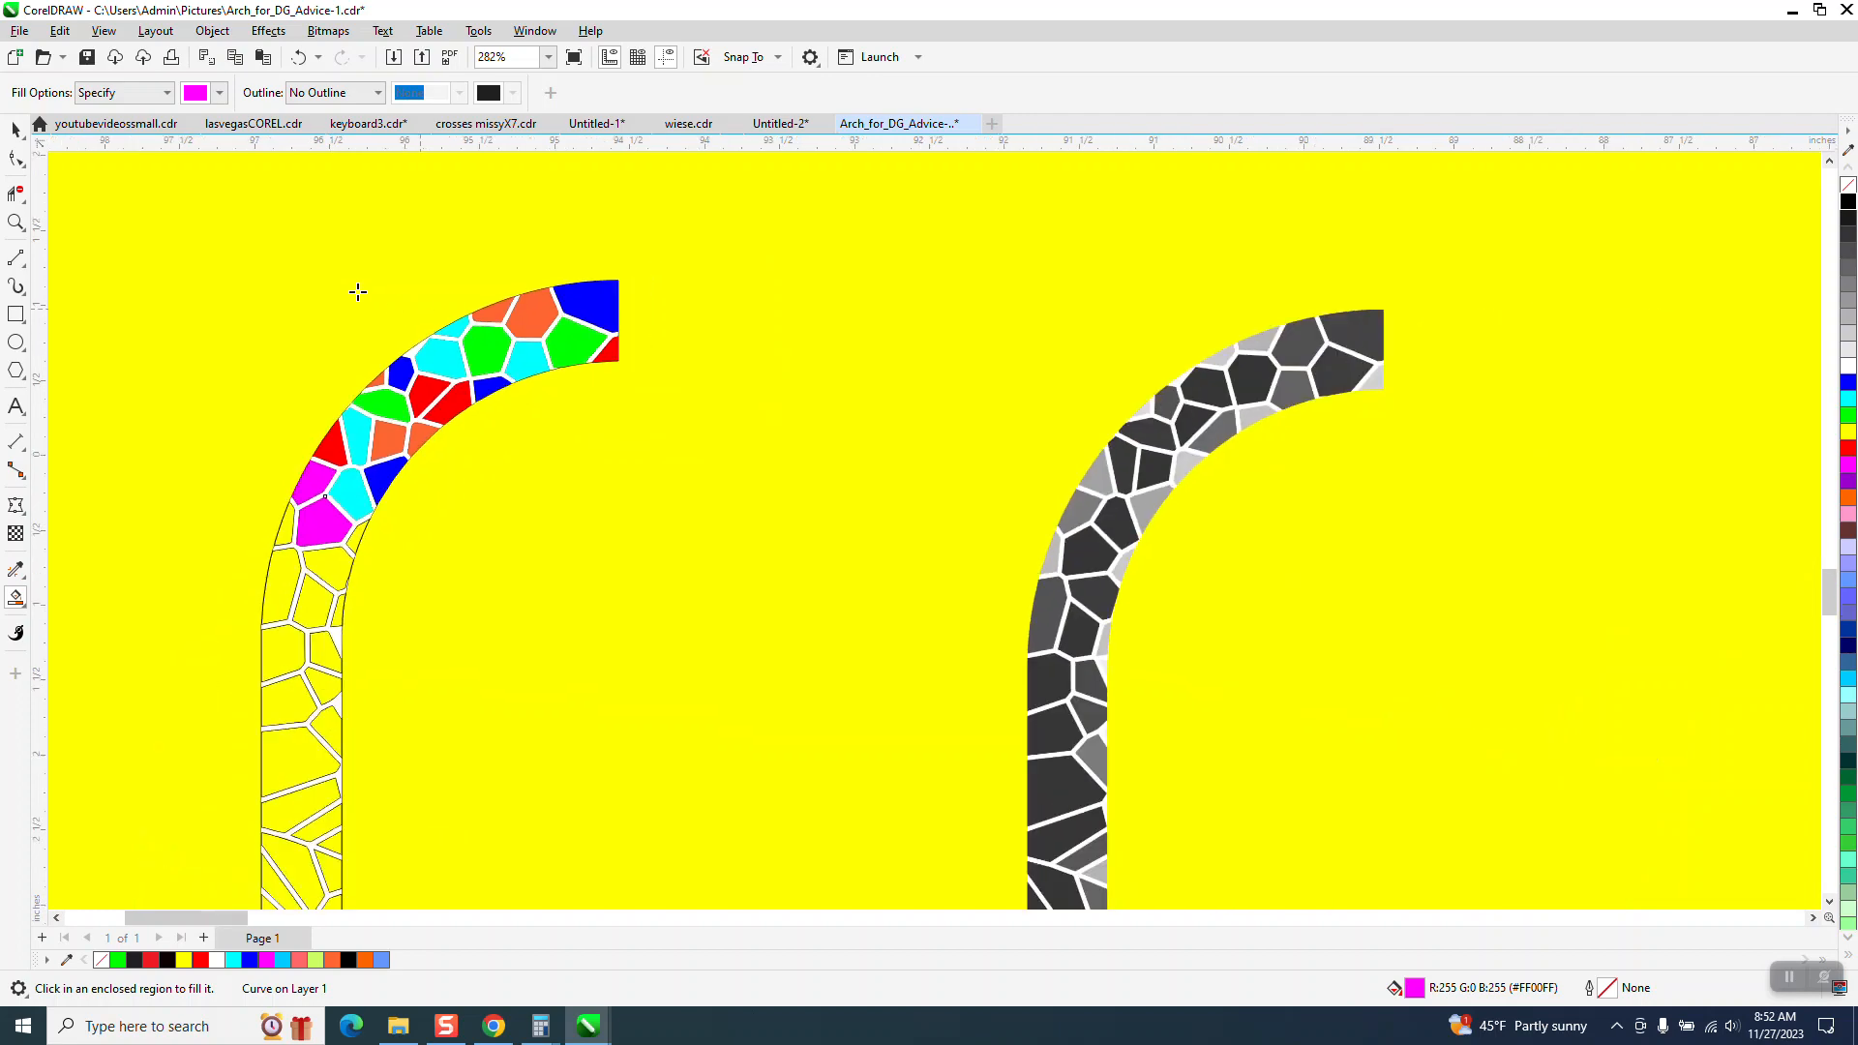
click(16, 130)
scroll(409, 319, down, 3)
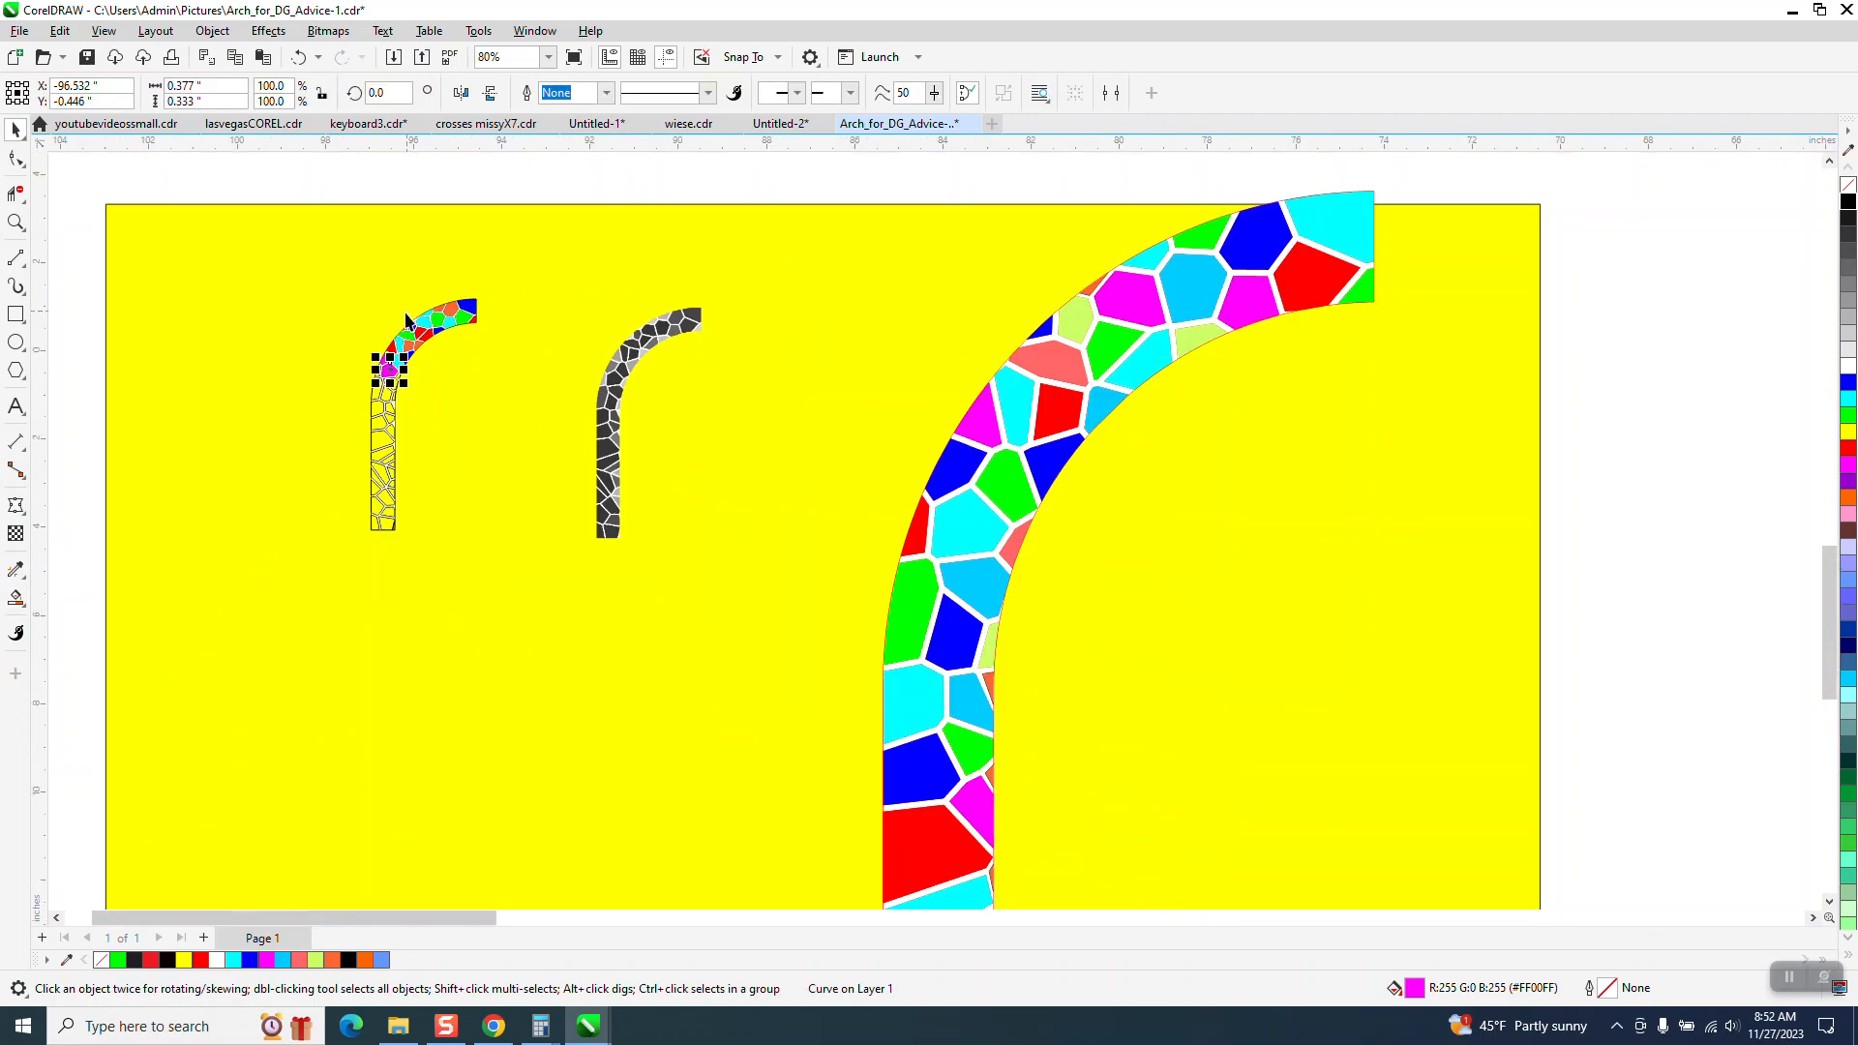
drag(82, 215, 141, 351)
drag(469, 554, 494, 567)
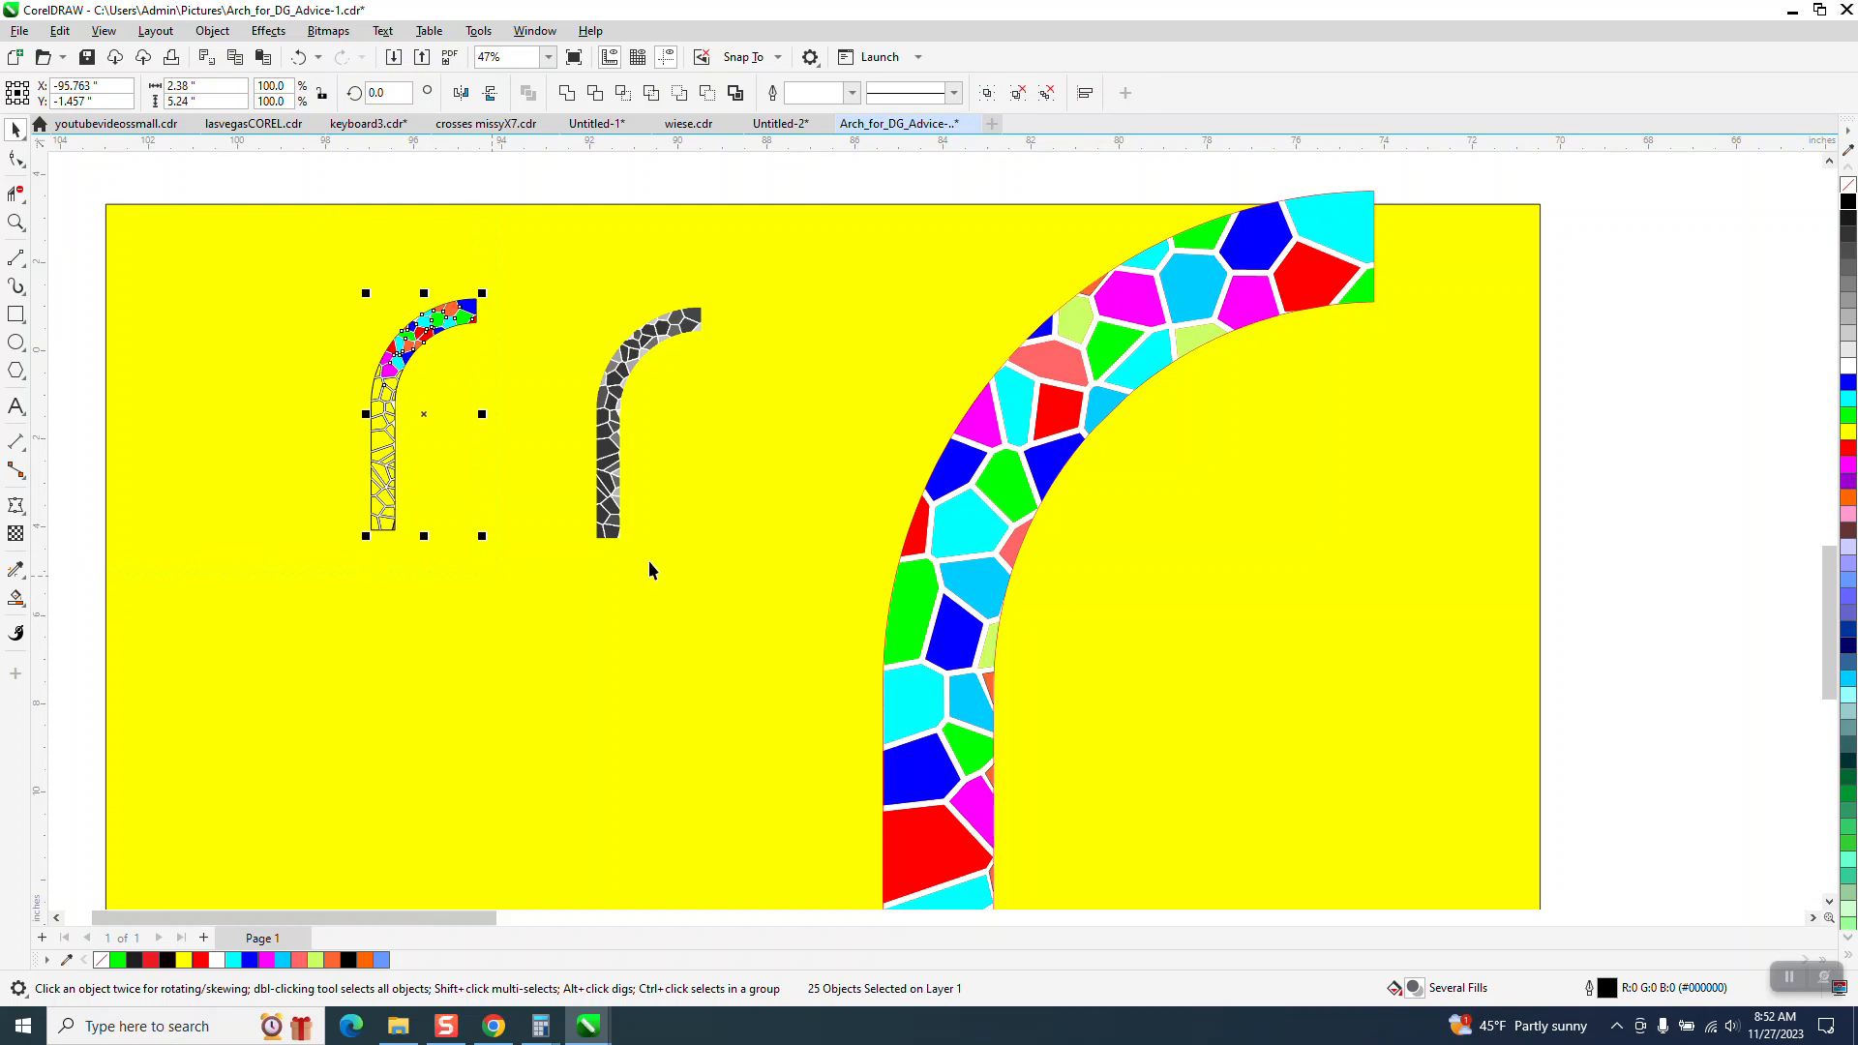
right_click(1848, 191)
- Examine the outline-free coloured stones up close and compare them with the stained-glass arches above the yellow rectangle
click(16, 222)
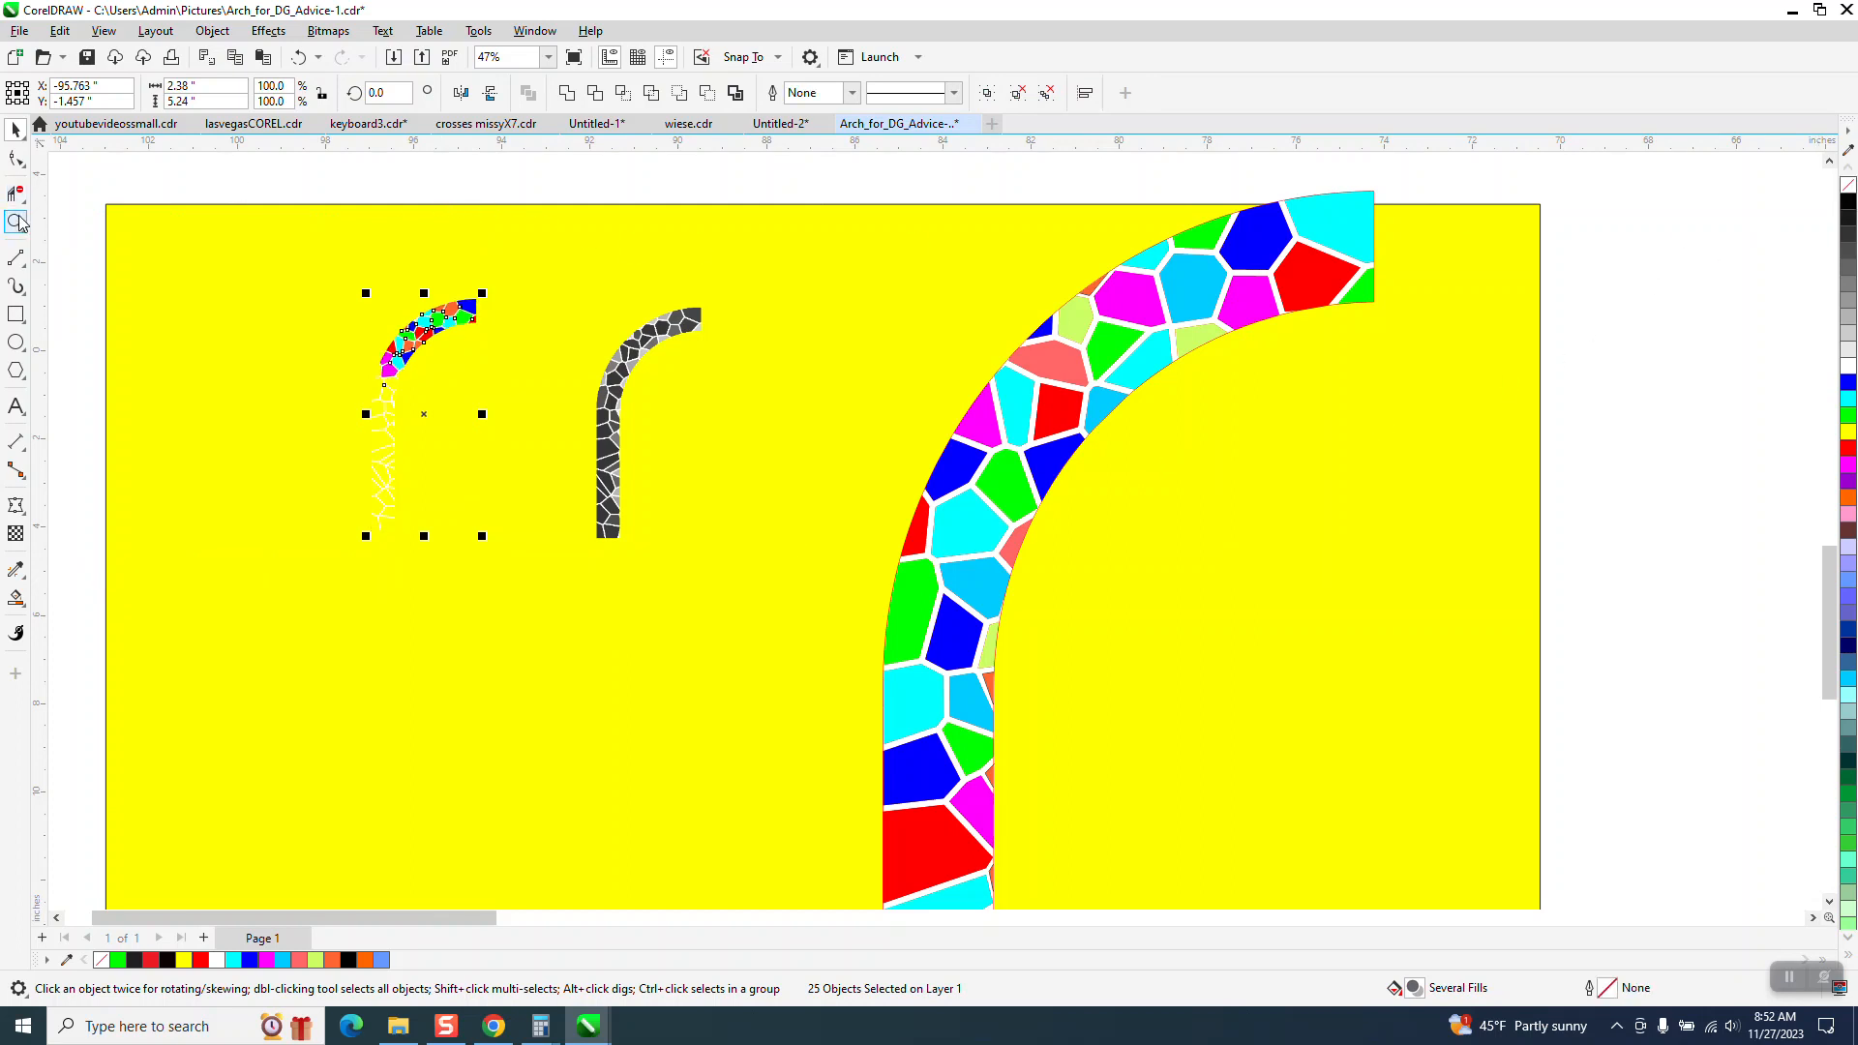
drag(503, 358, 539, 359)
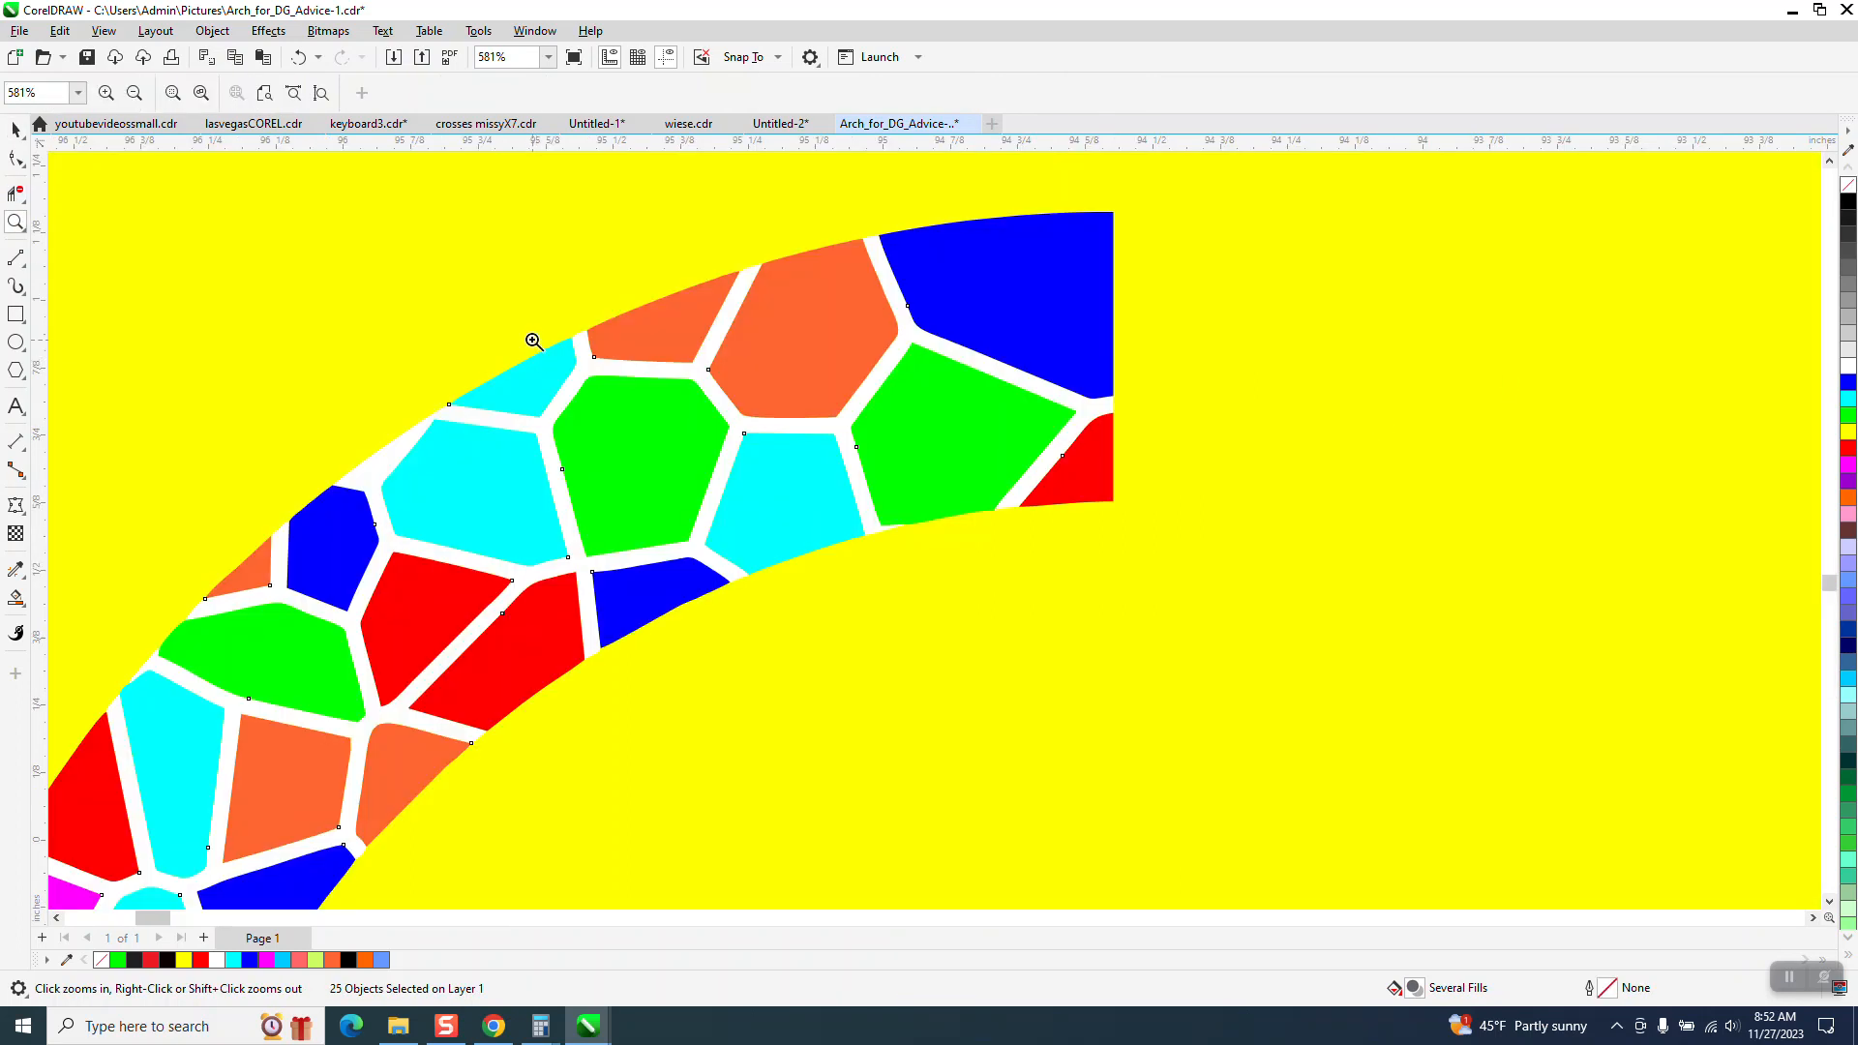
scroll(309, 247, down, 4)
scroll(605, 321, down, 3)
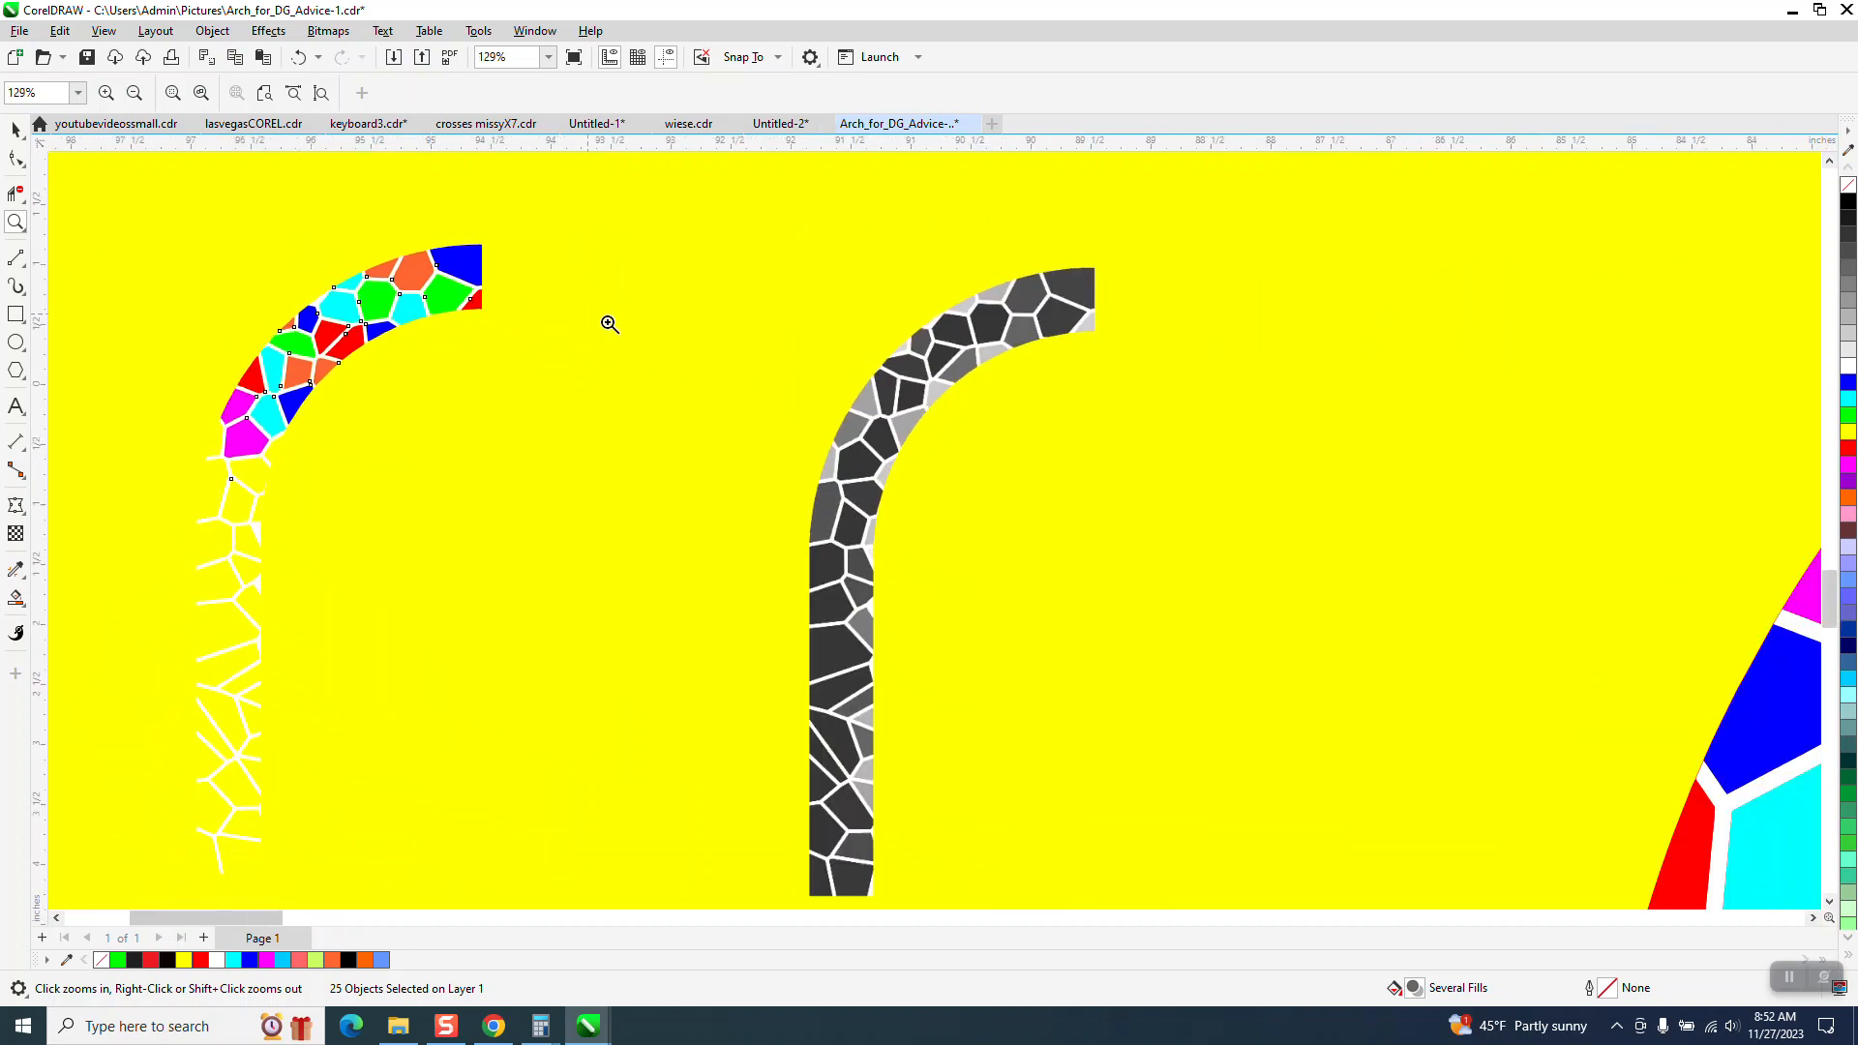
scroll(600, 322, down, 4)
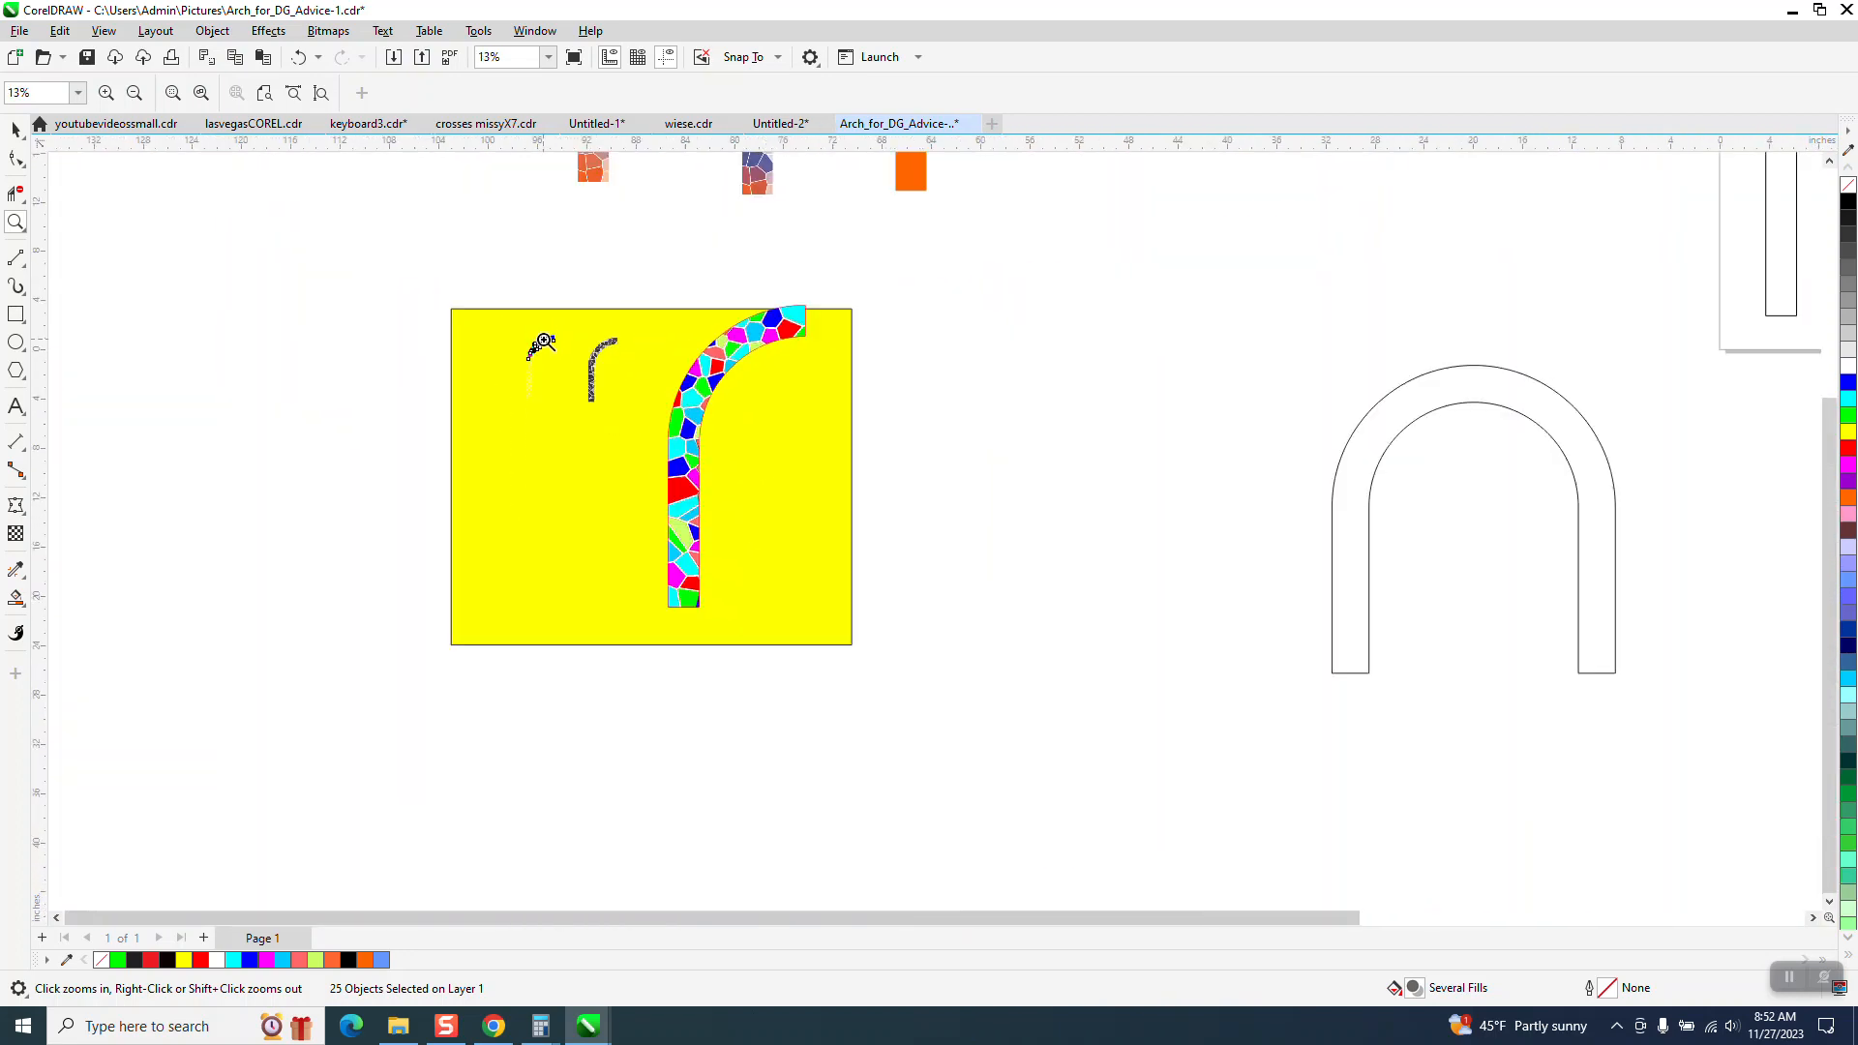
scroll(703, 452, down, 2)
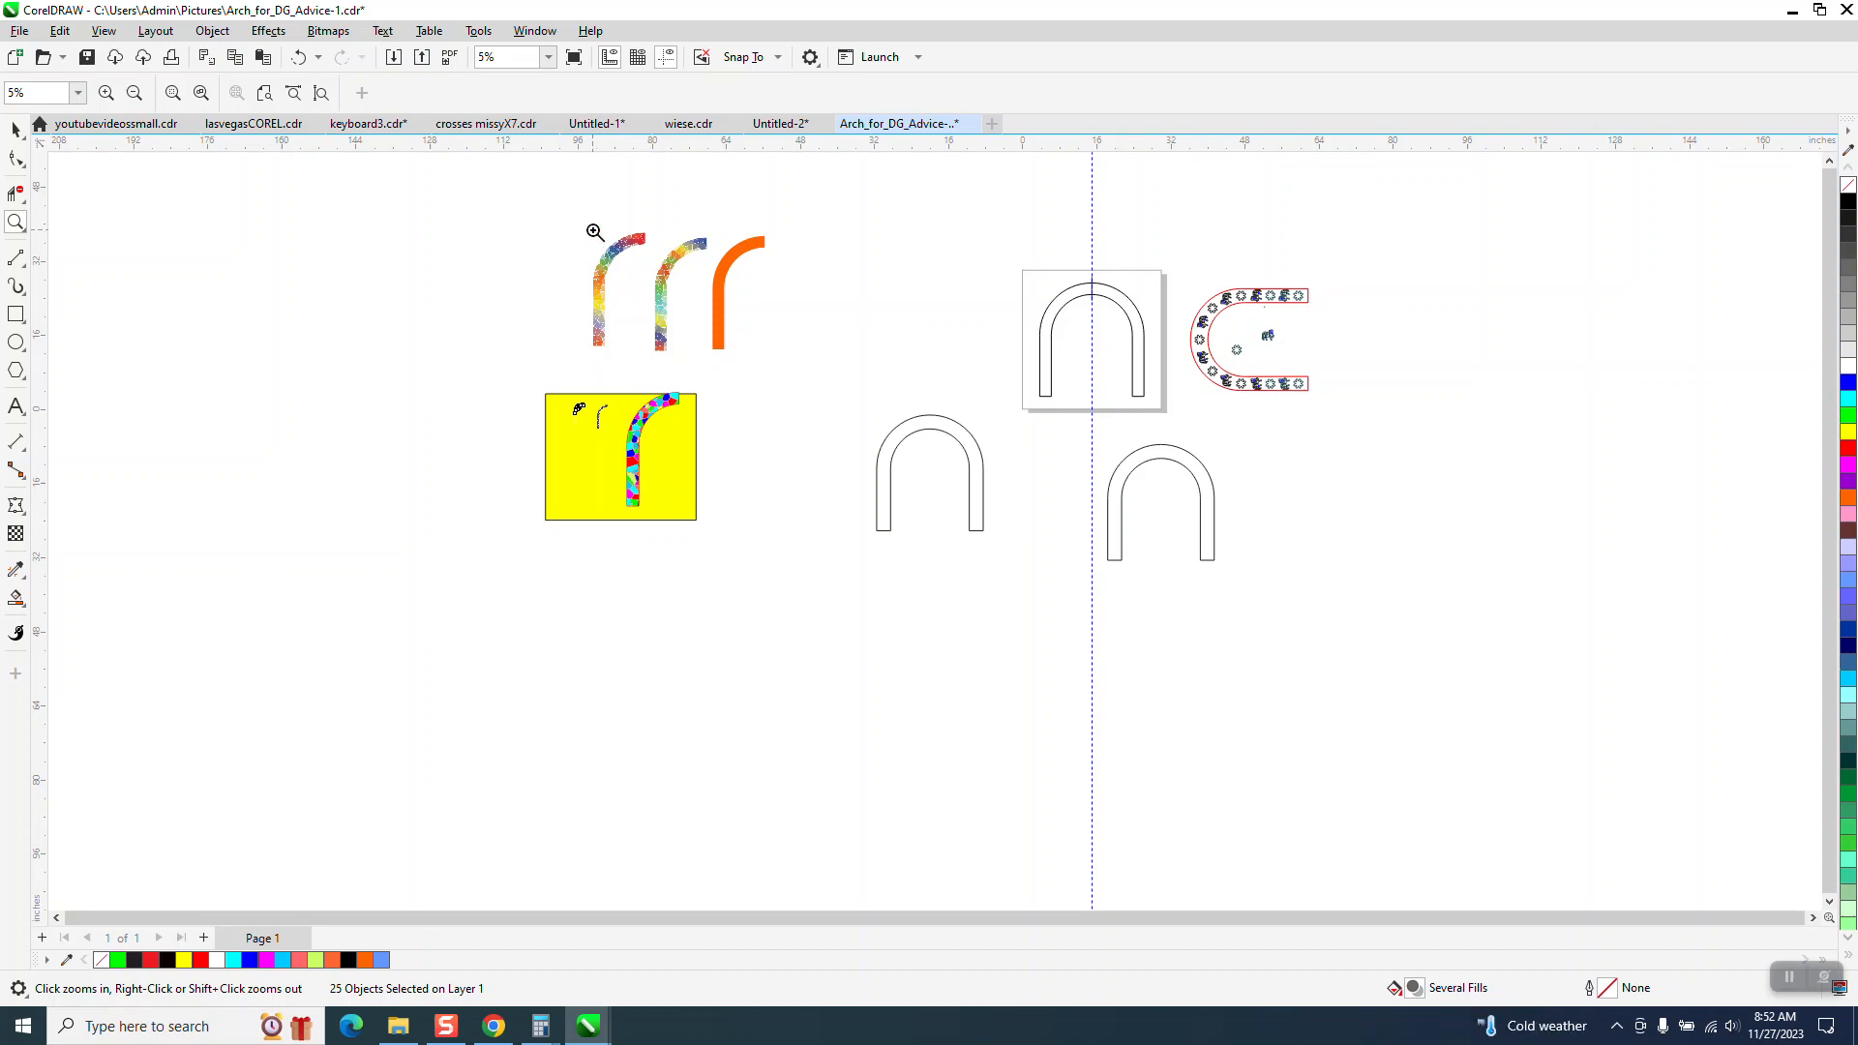
drag(581, 208, 722, 350)
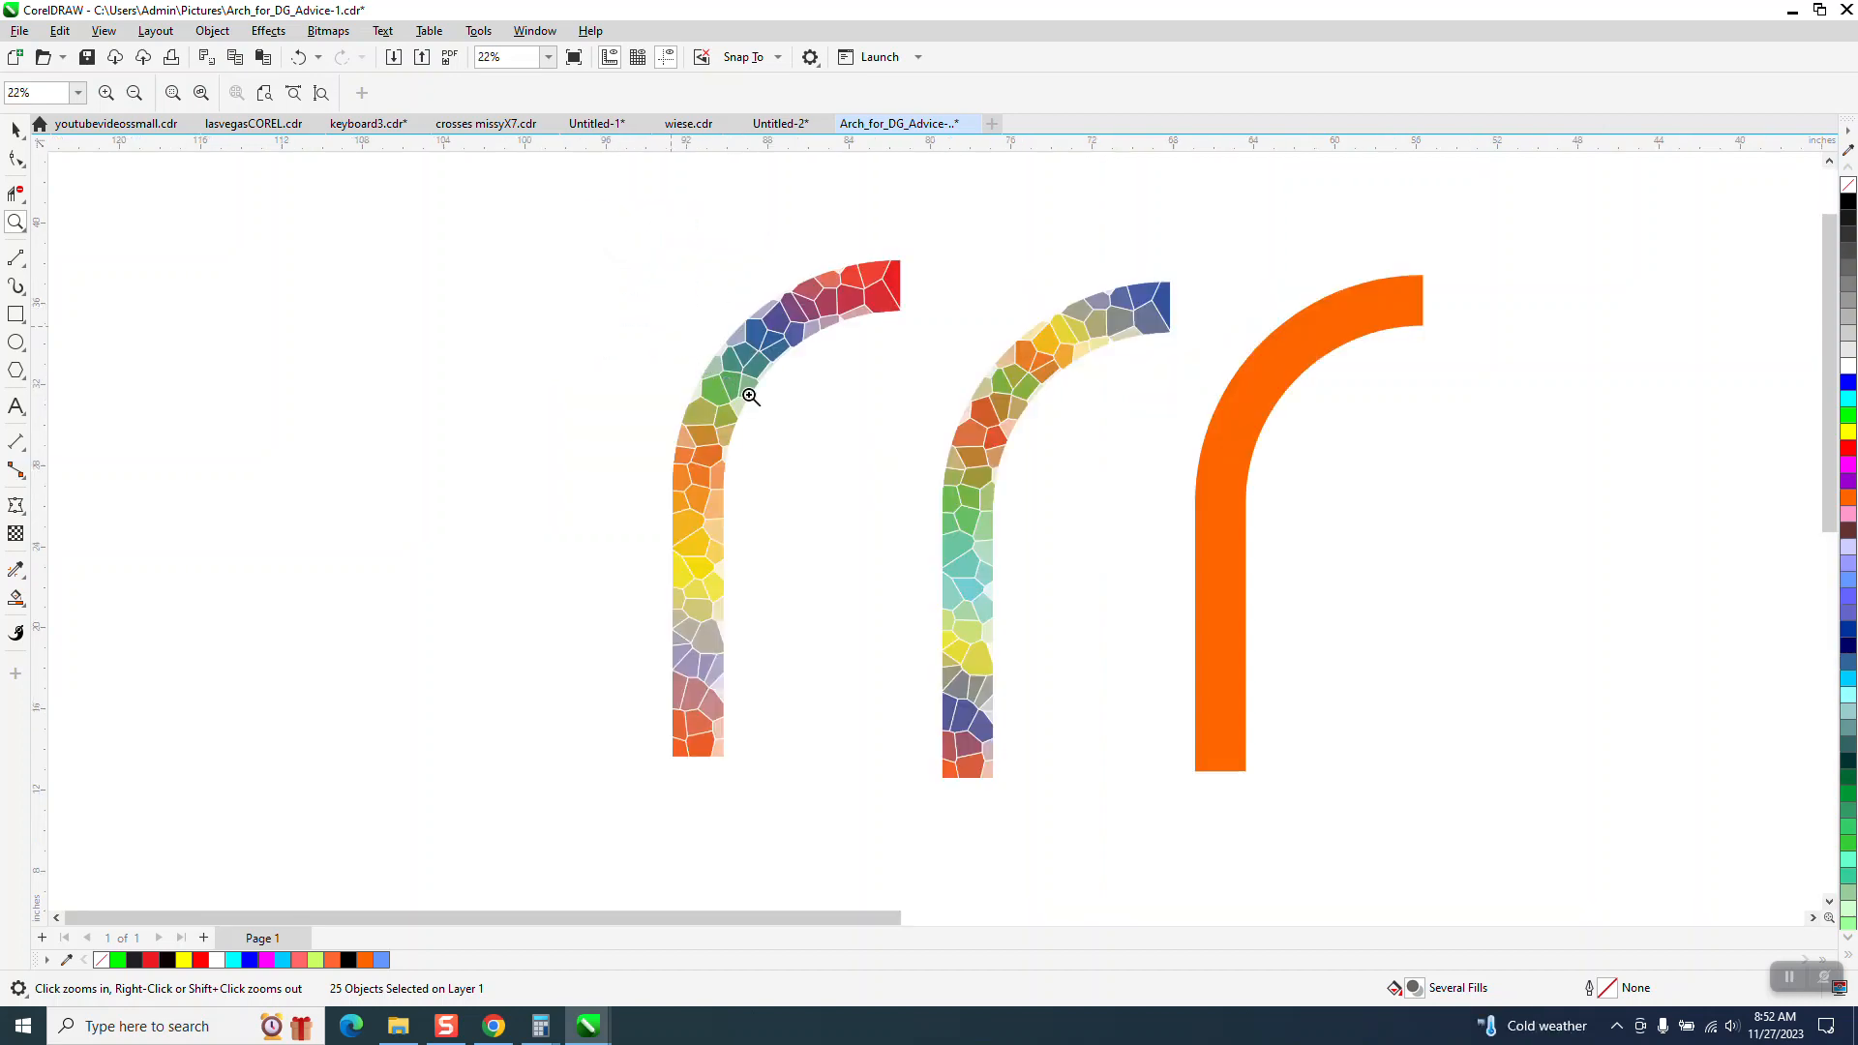
scroll(741, 399, up, 4)
scroll(726, 406, down, 3)
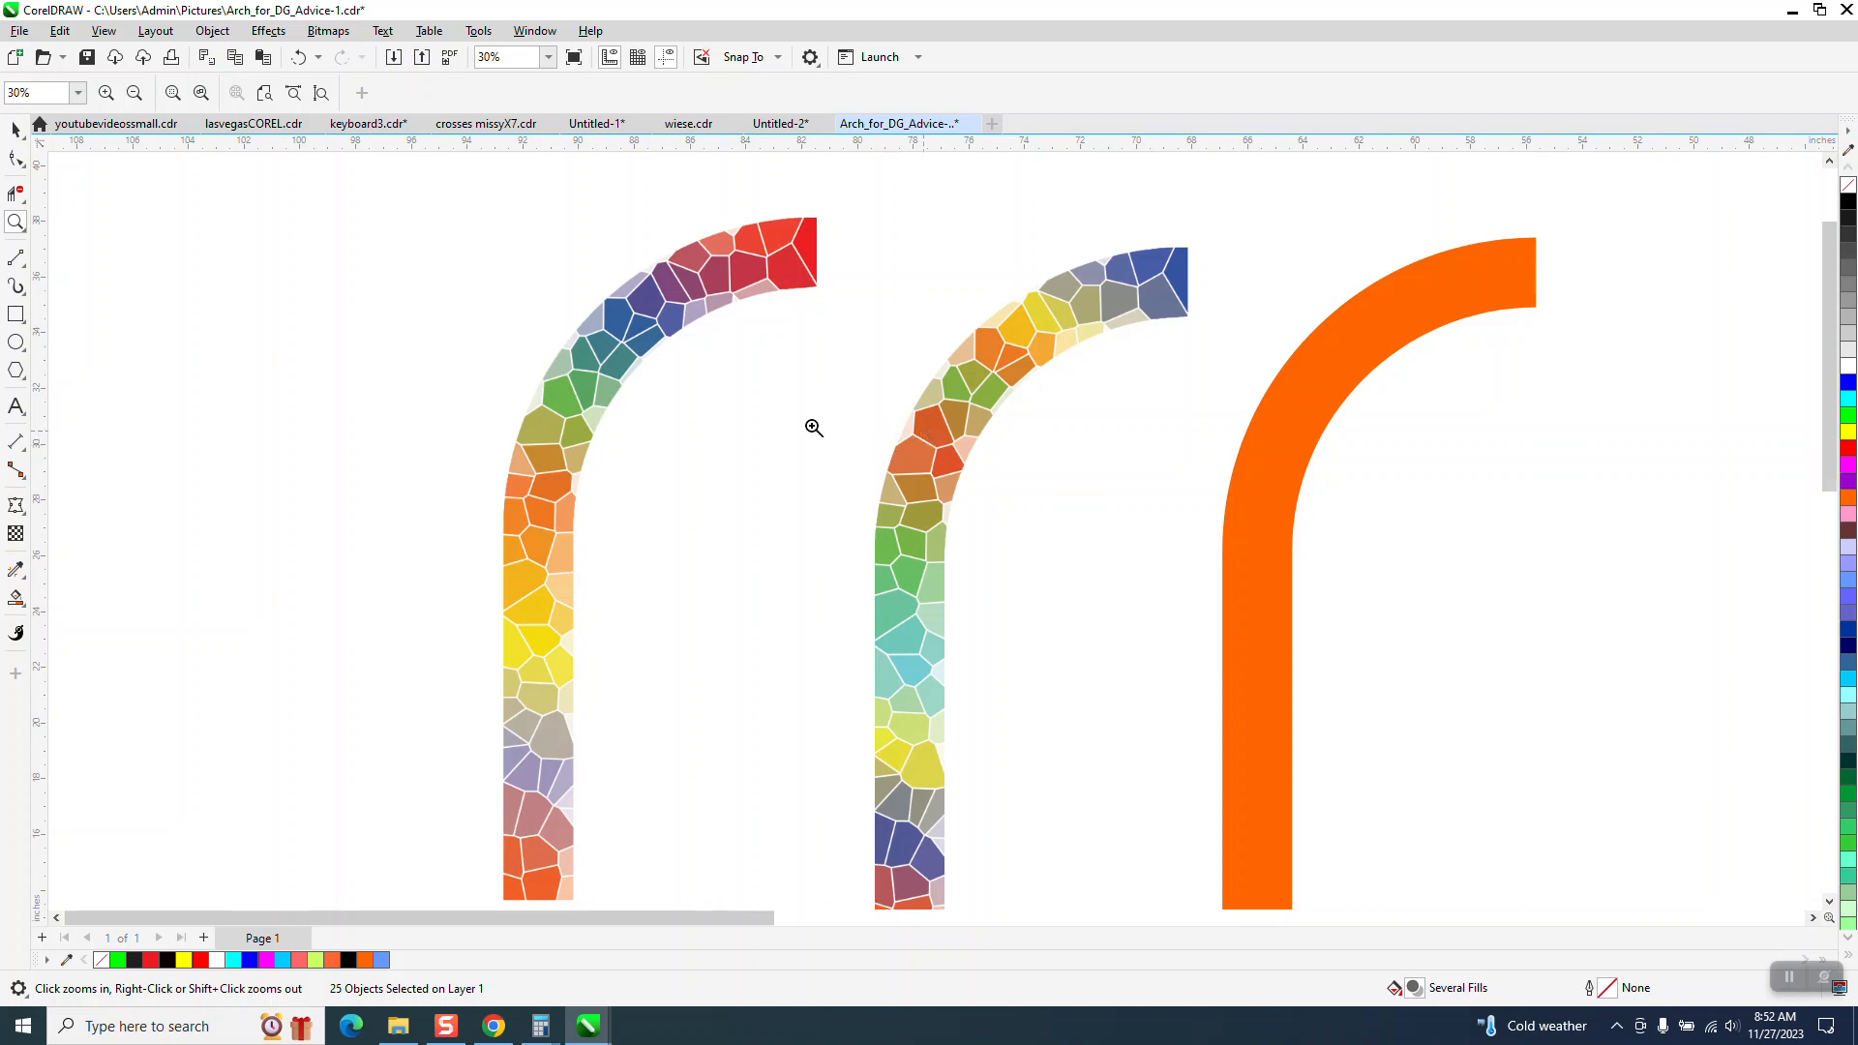
scroll(813, 427, down, 2)
- Apply an interactive fountain fill to the solid orange arch, from orange at its foot to blue at its curved end
click(15, 129)
drag(1078, 458, 1226, 460)
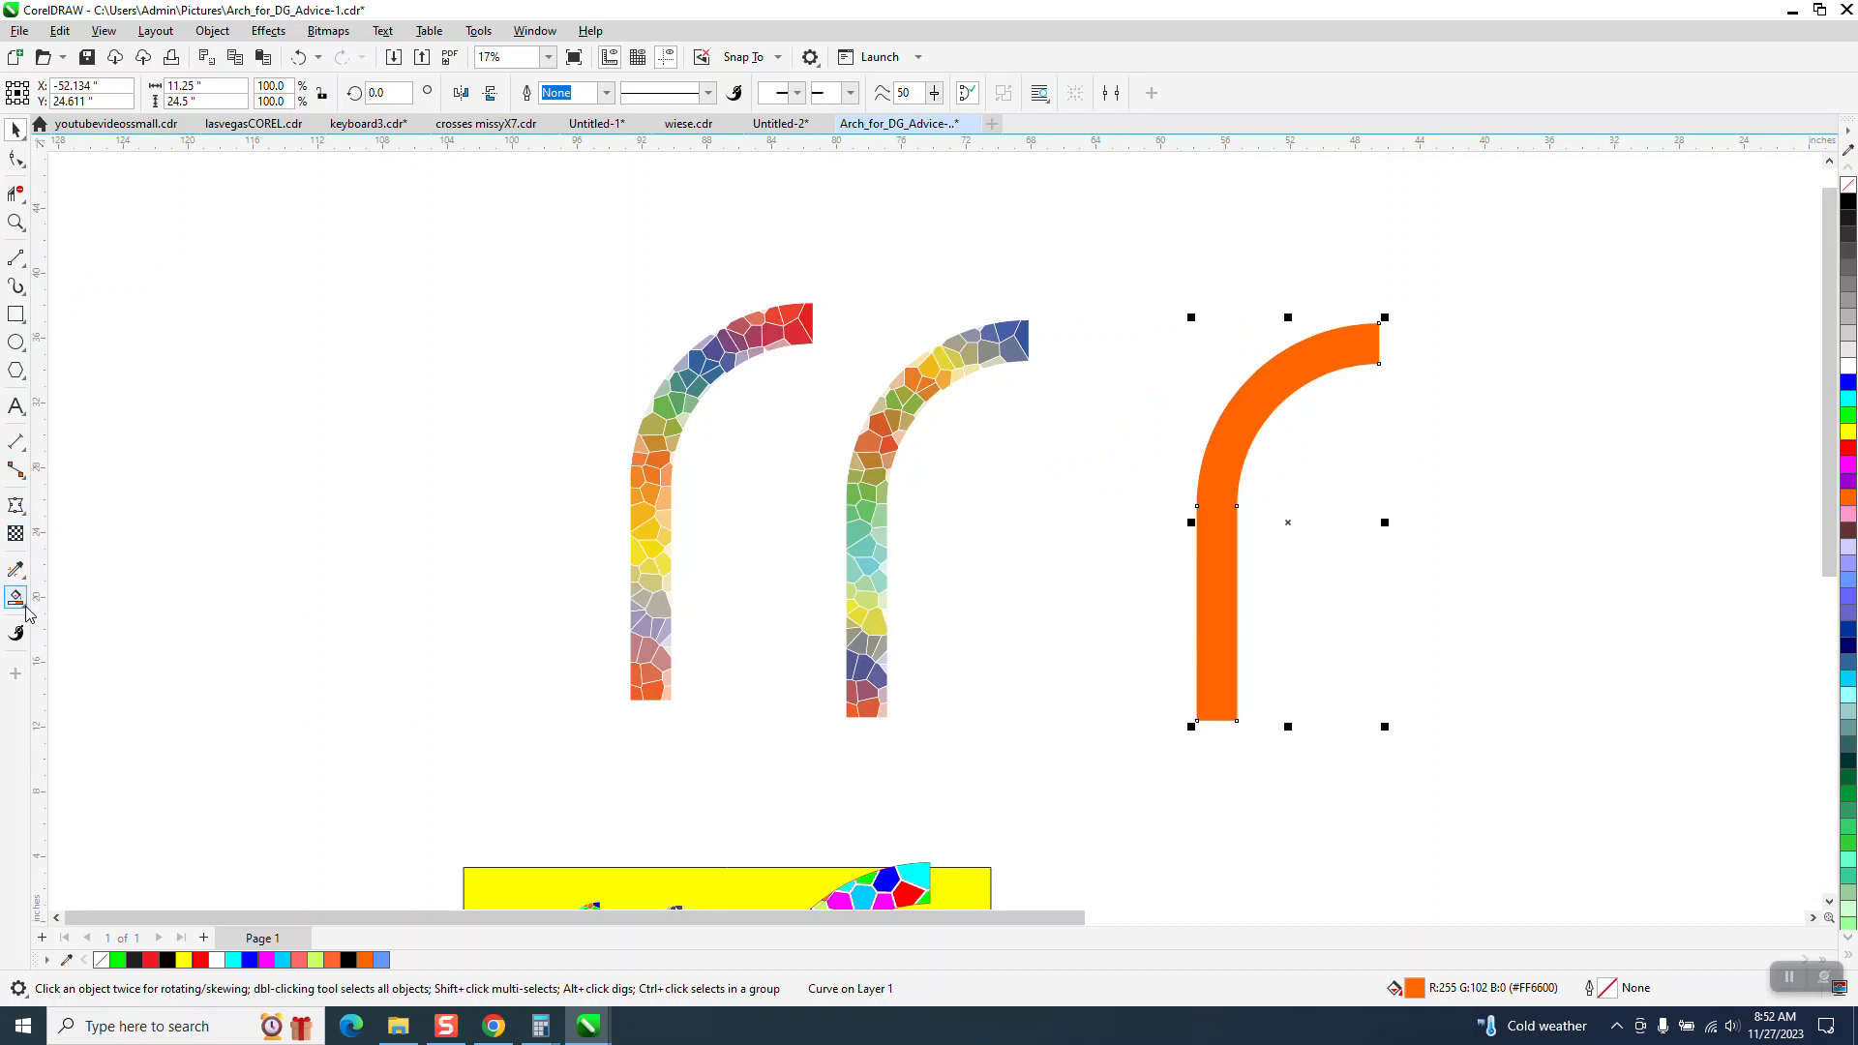
click(26, 613)
click(68, 597)
drag(1206, 703, 1373, 324)
drag(1849, 386, 1374, 323)
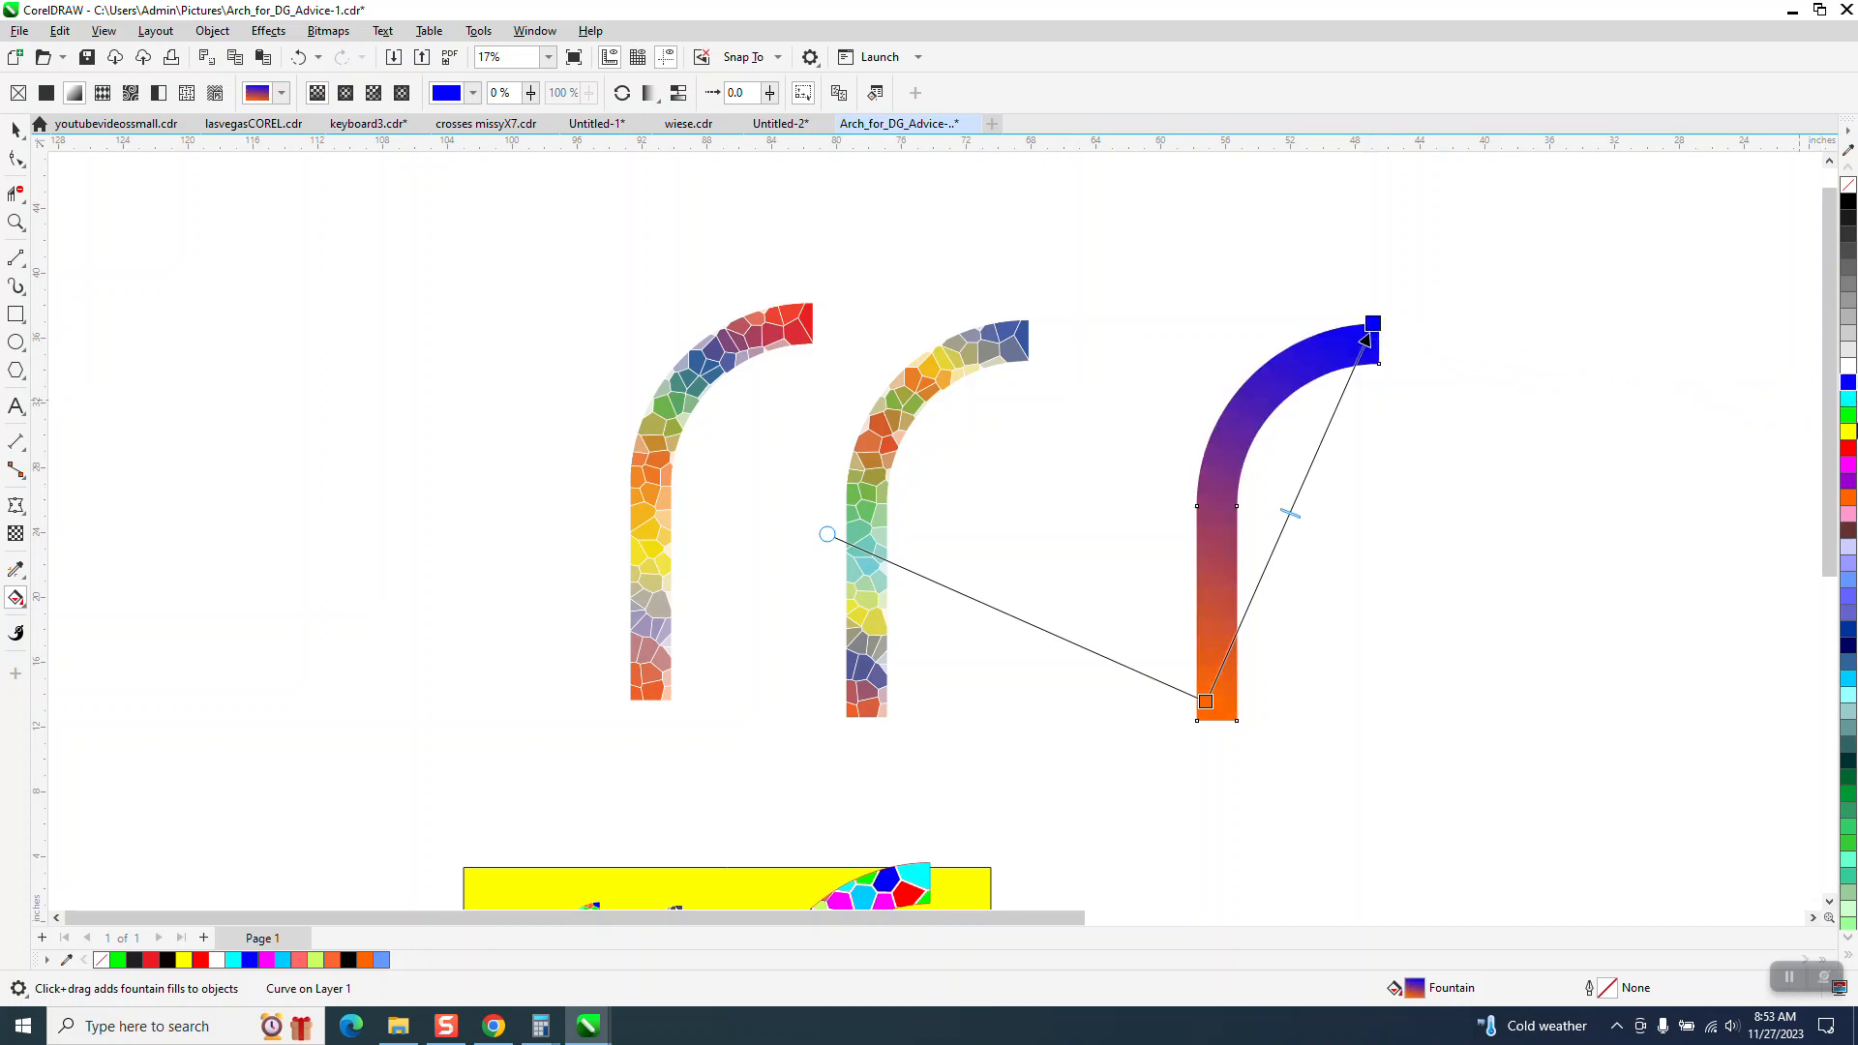
- Add green, red, orange, yellow and magenta colour nodes along the upper part of the arch's fountain fill
drag(1849, 419, 1338, 405)
drag(1849, 453, 1312, 464)
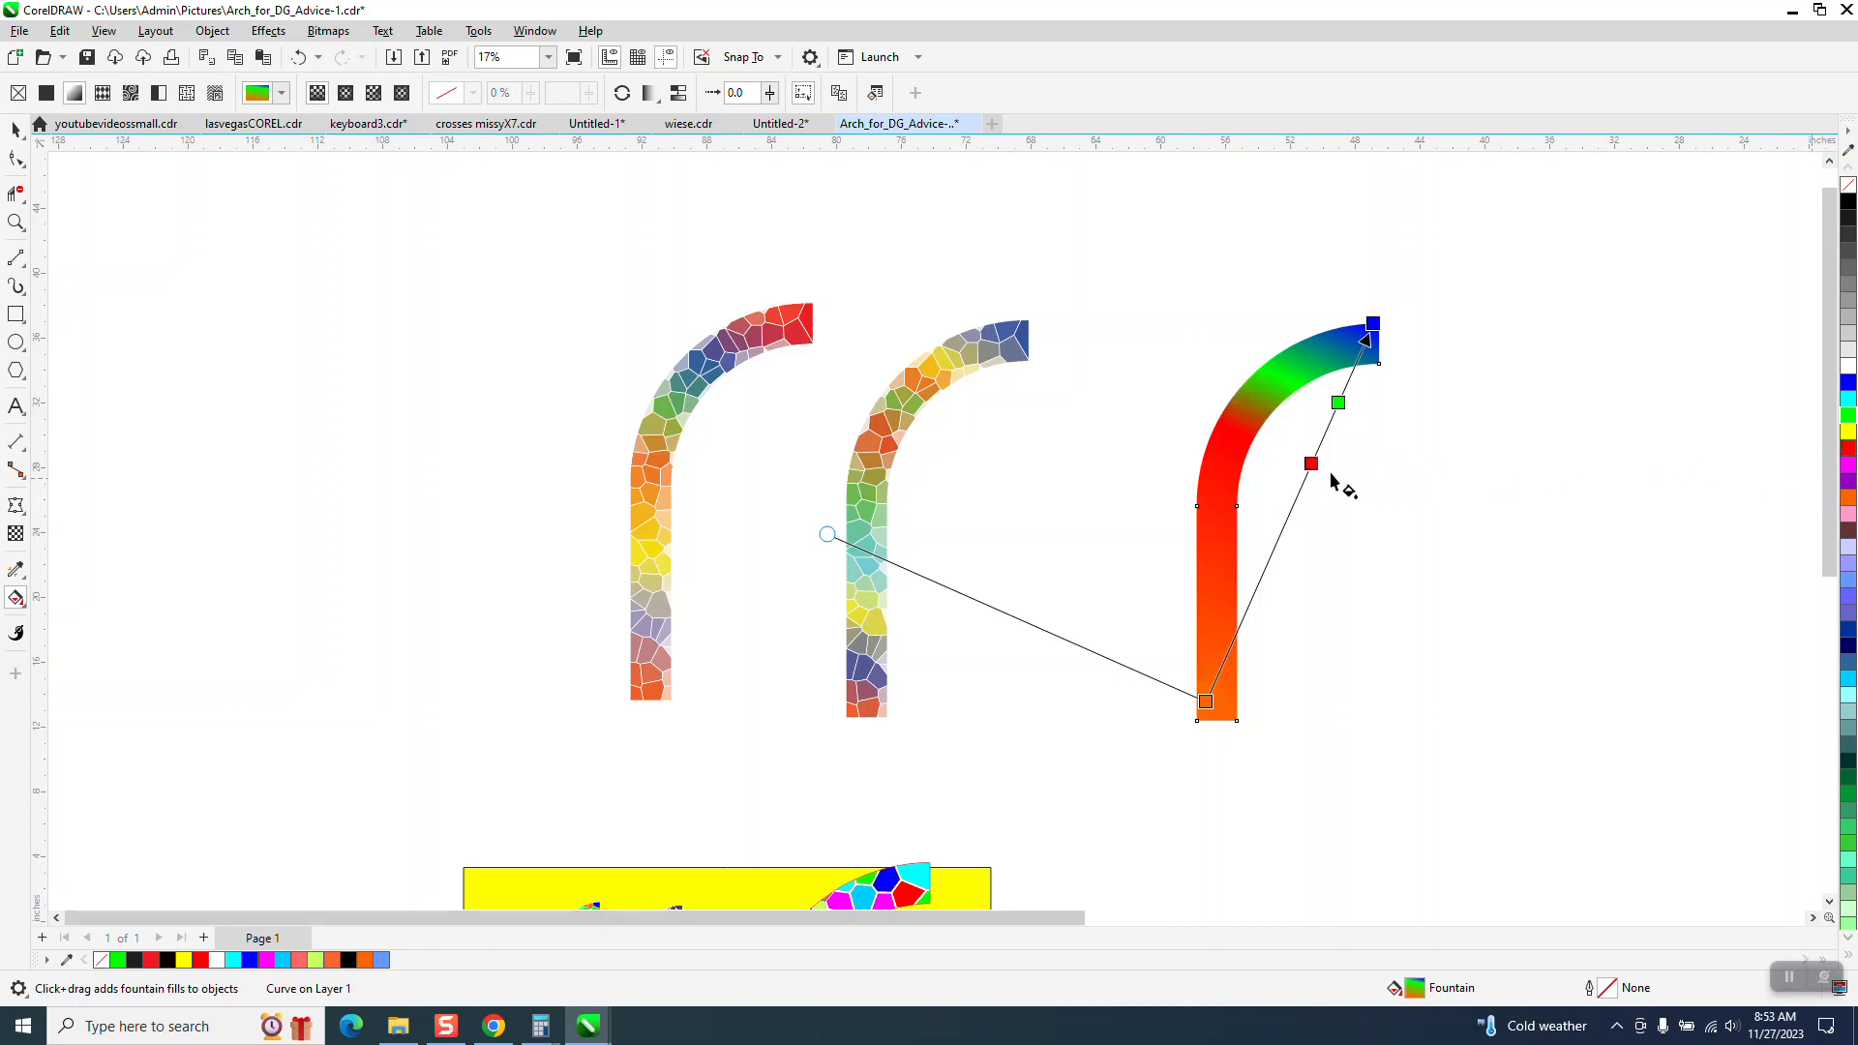
drag(1847, 499, 1351, 381)
drag(1849, 437, 1295, 501)
drag(1849, 465, 1277, 540)
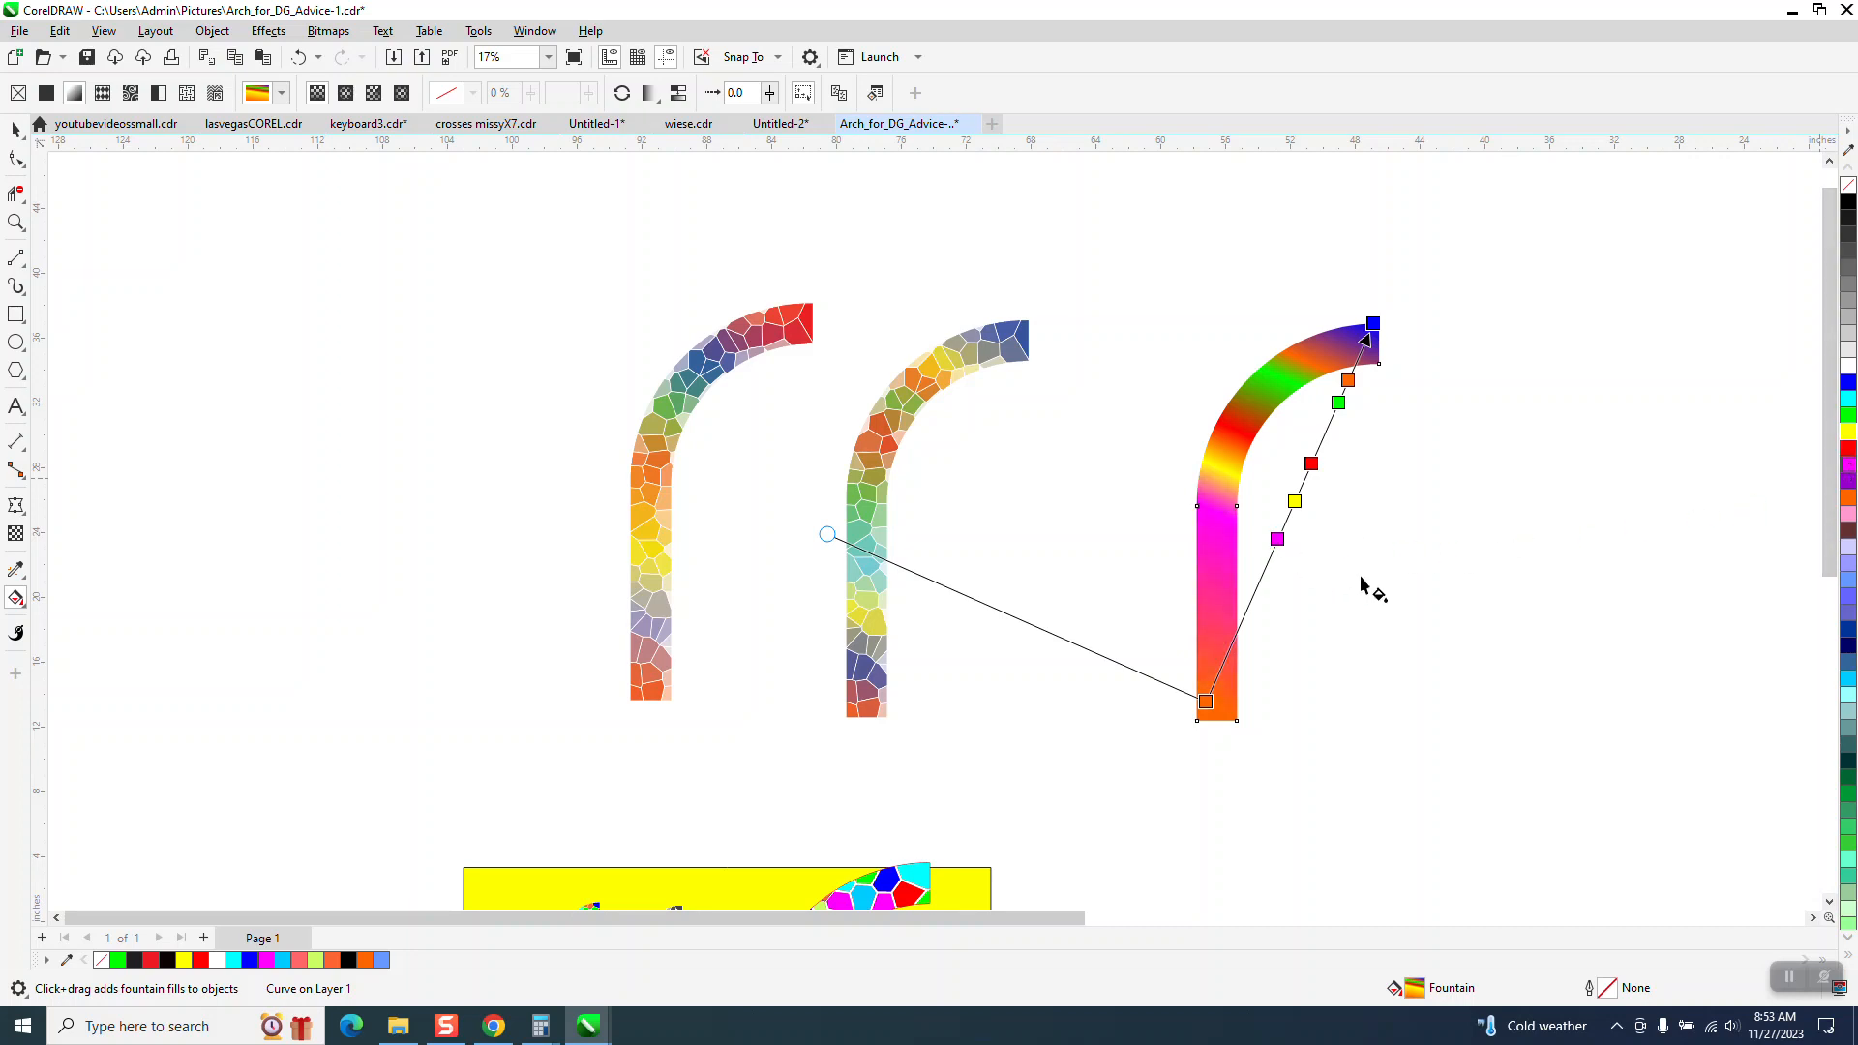
- Add blue, red and yellow colour nodes along the lower part of the arch's fountain fill
drag(1848, 552, 1760, 533)
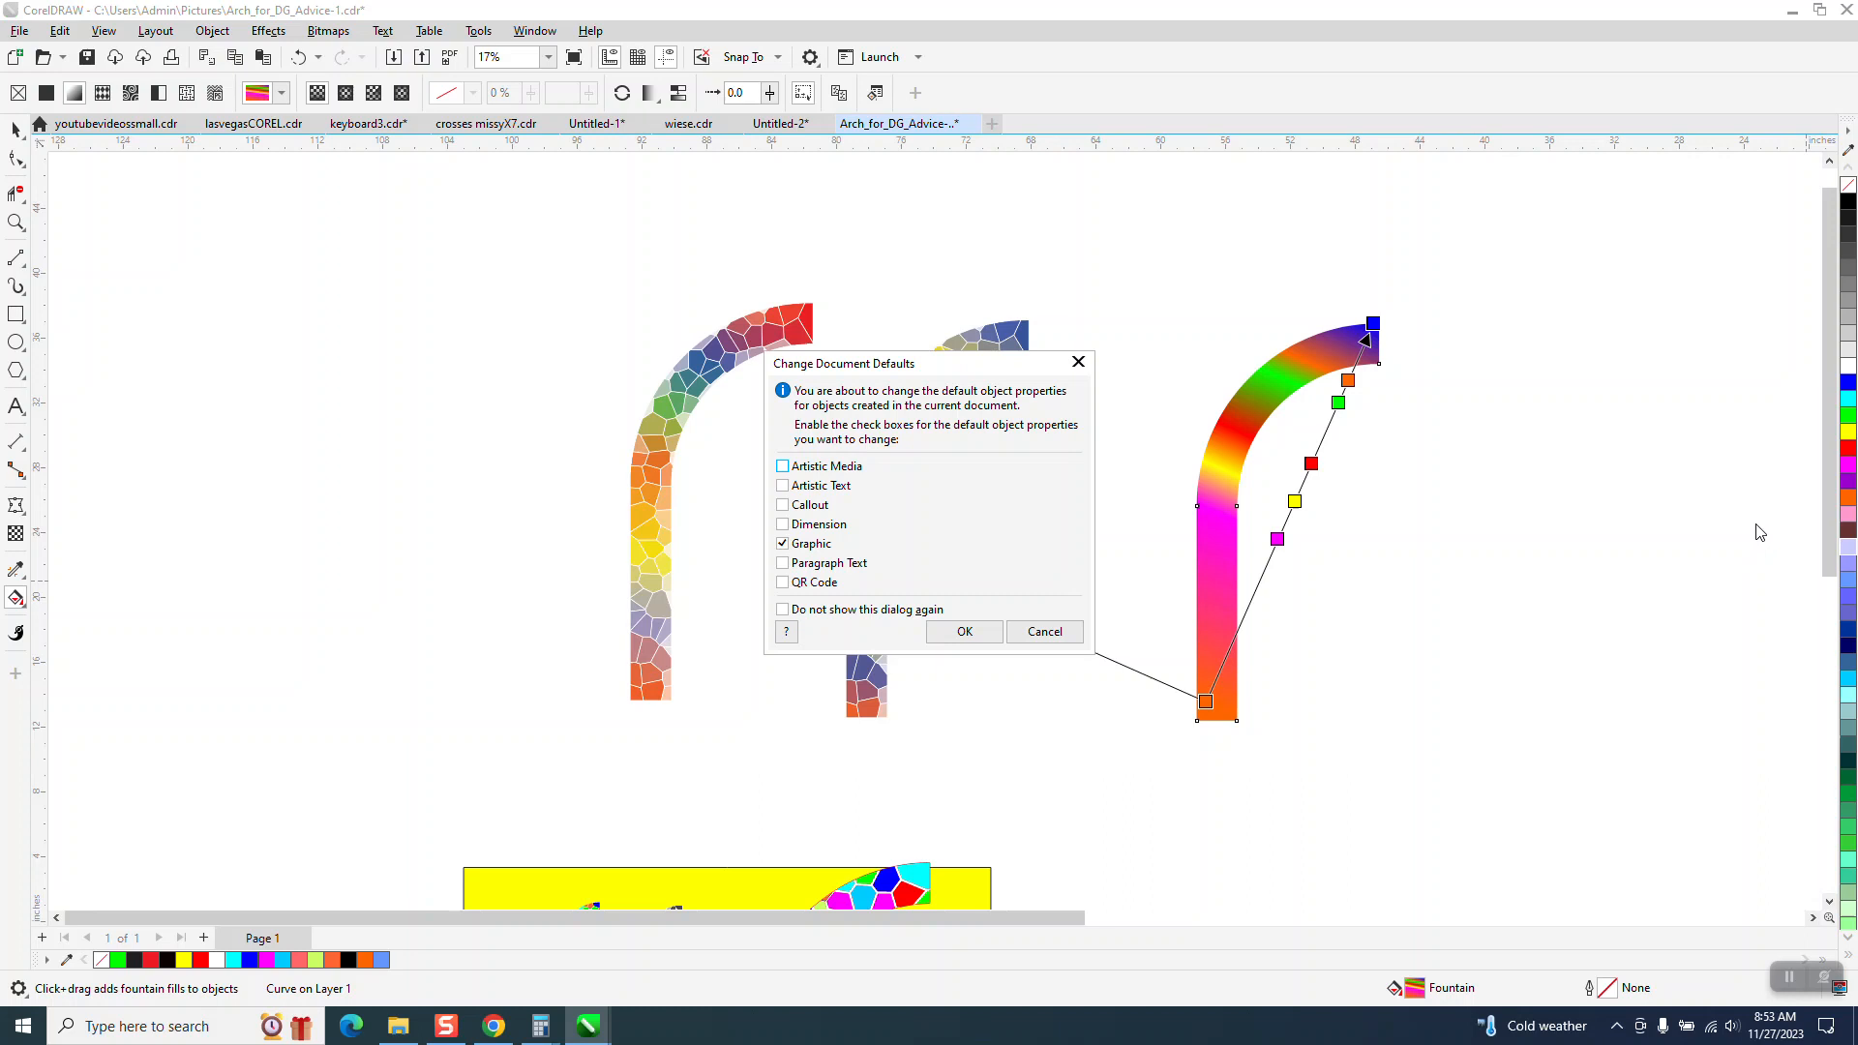
click(1045, 632)
drag(1848, 389, 1267, 570)
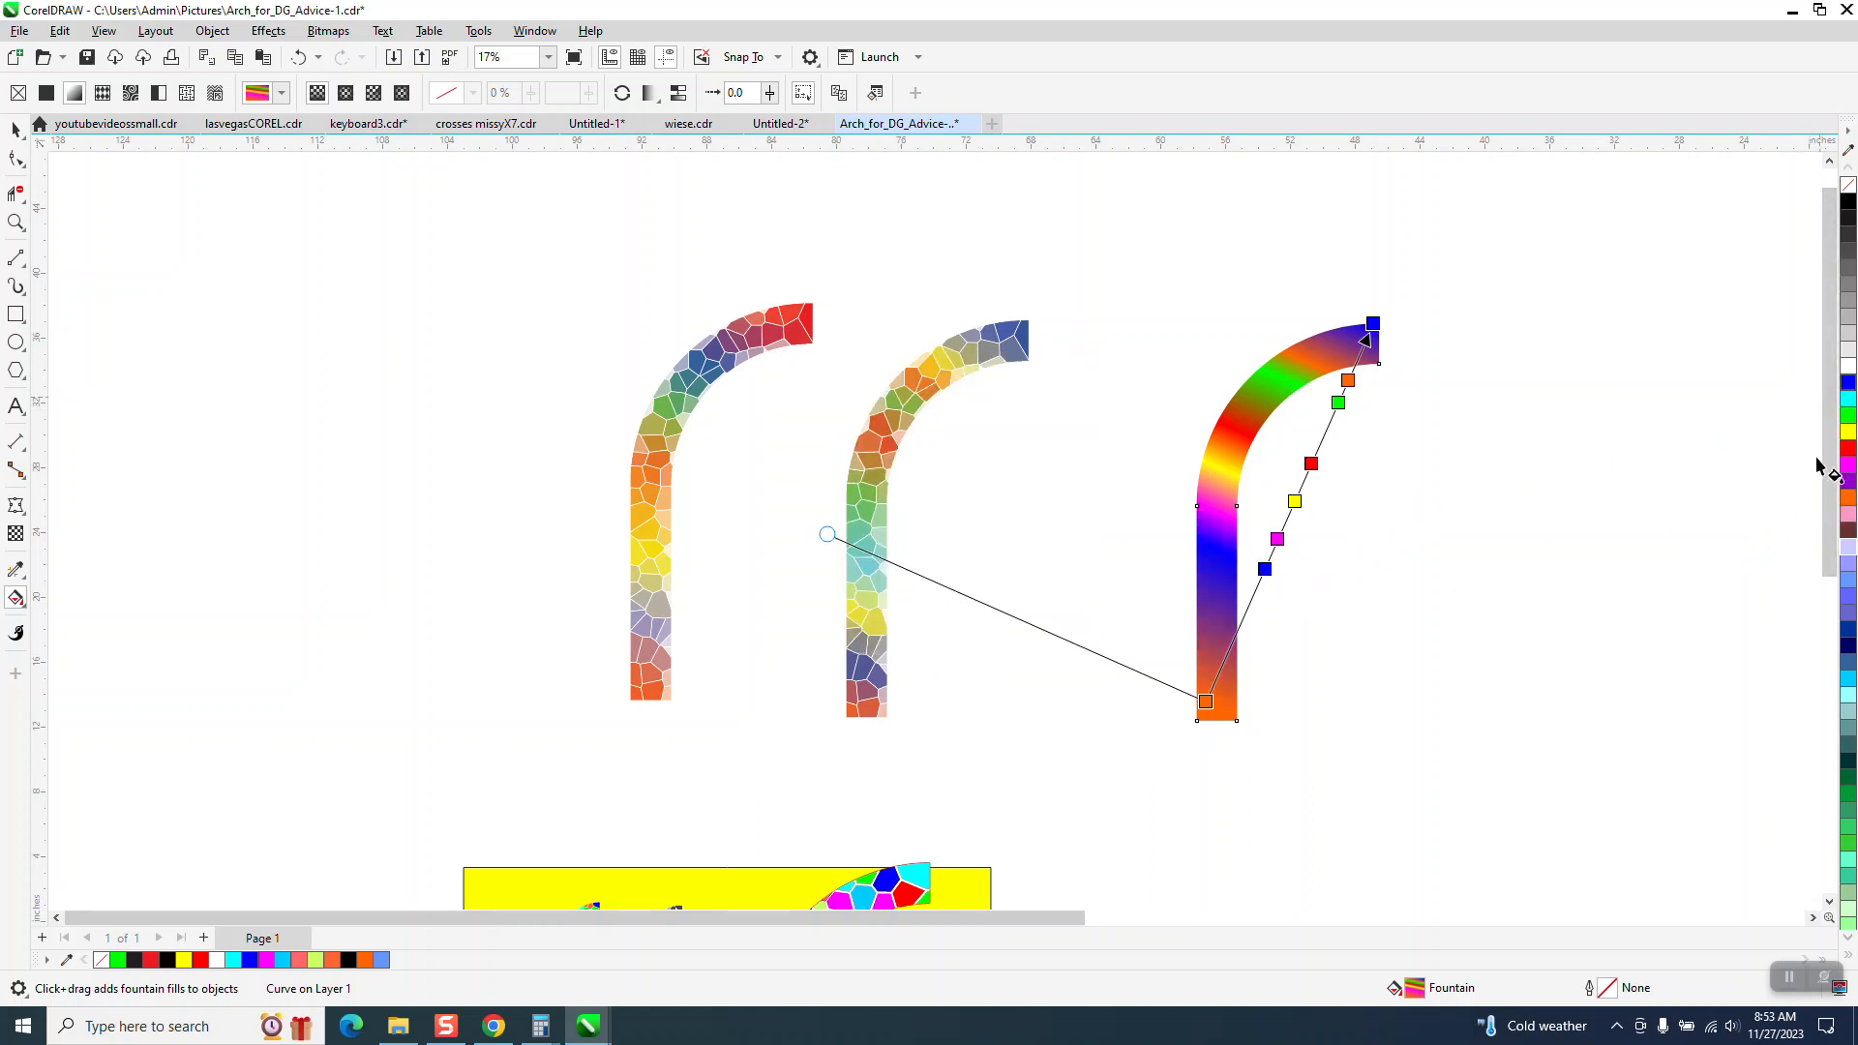
drag(1848, 447, 1243, 619)
drag(1847, 435, 1225, 691)
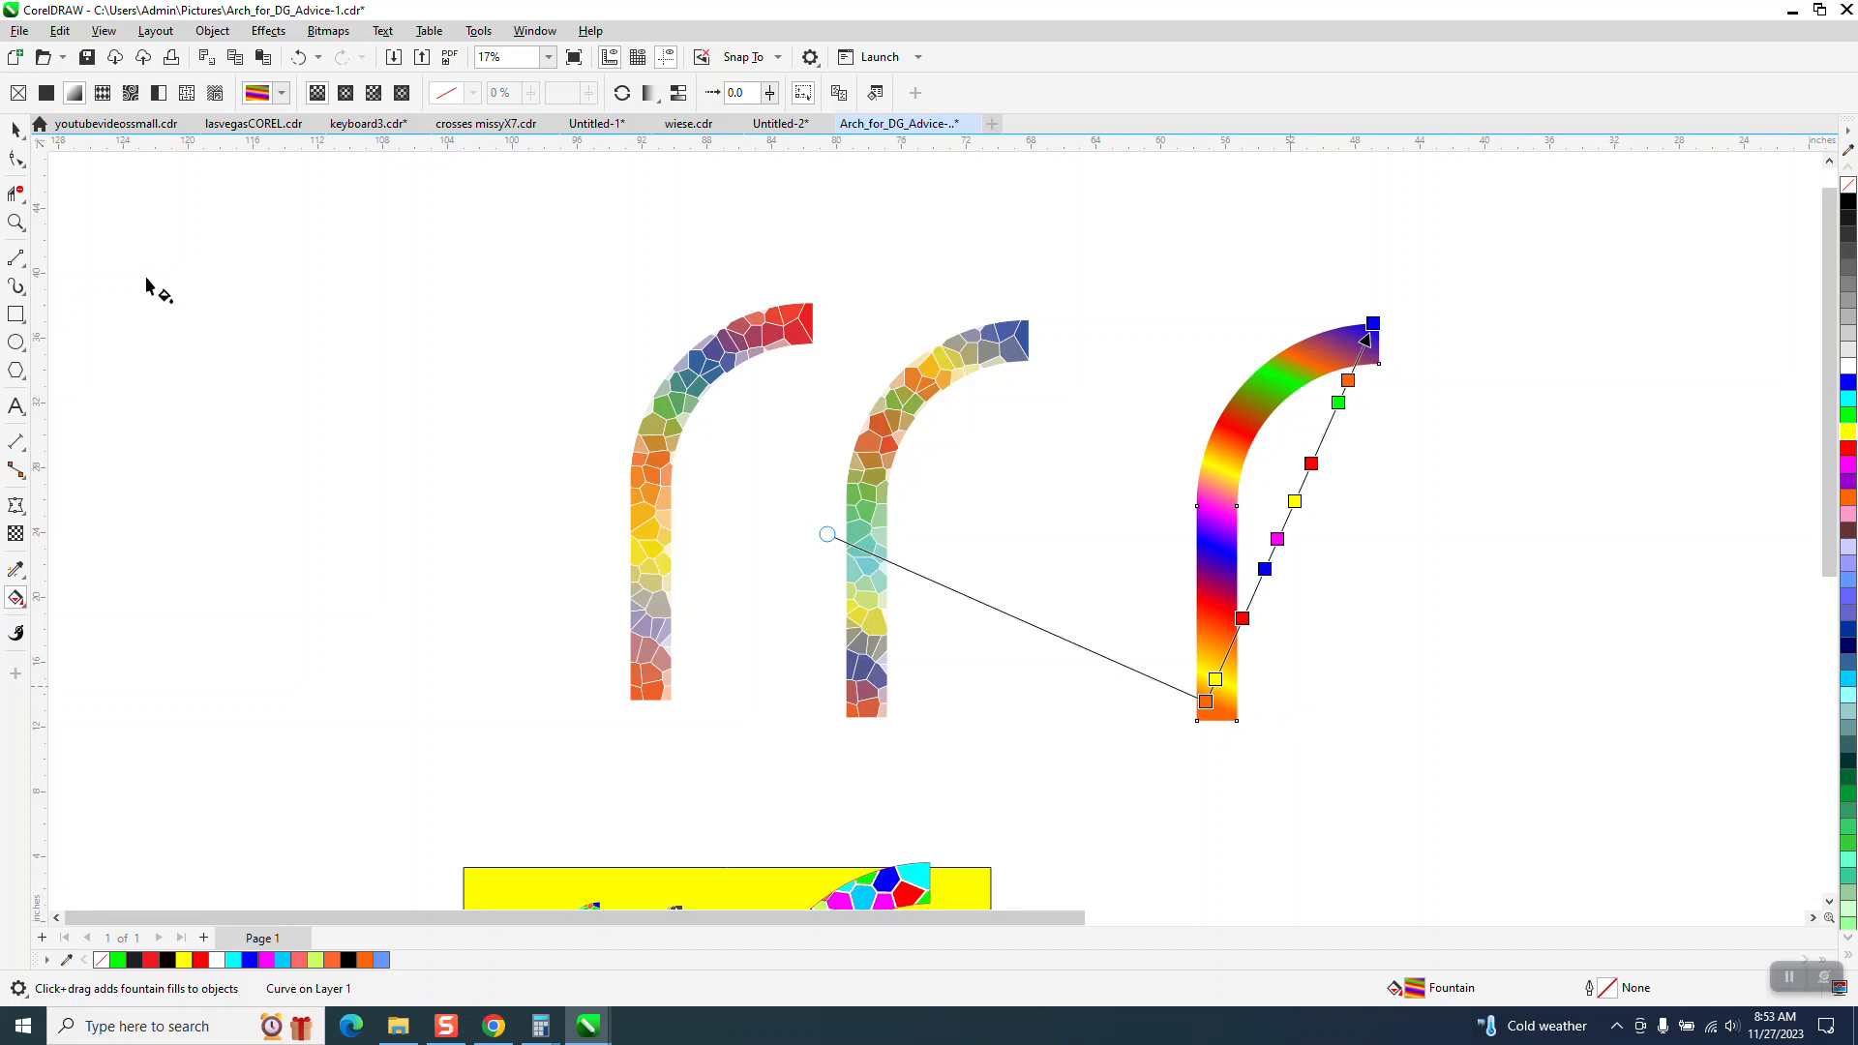
- Apply the Stained Glass effect to the gradient arch with size 20, light intensity 2, solder width 10 and white solder
click(15, 128)
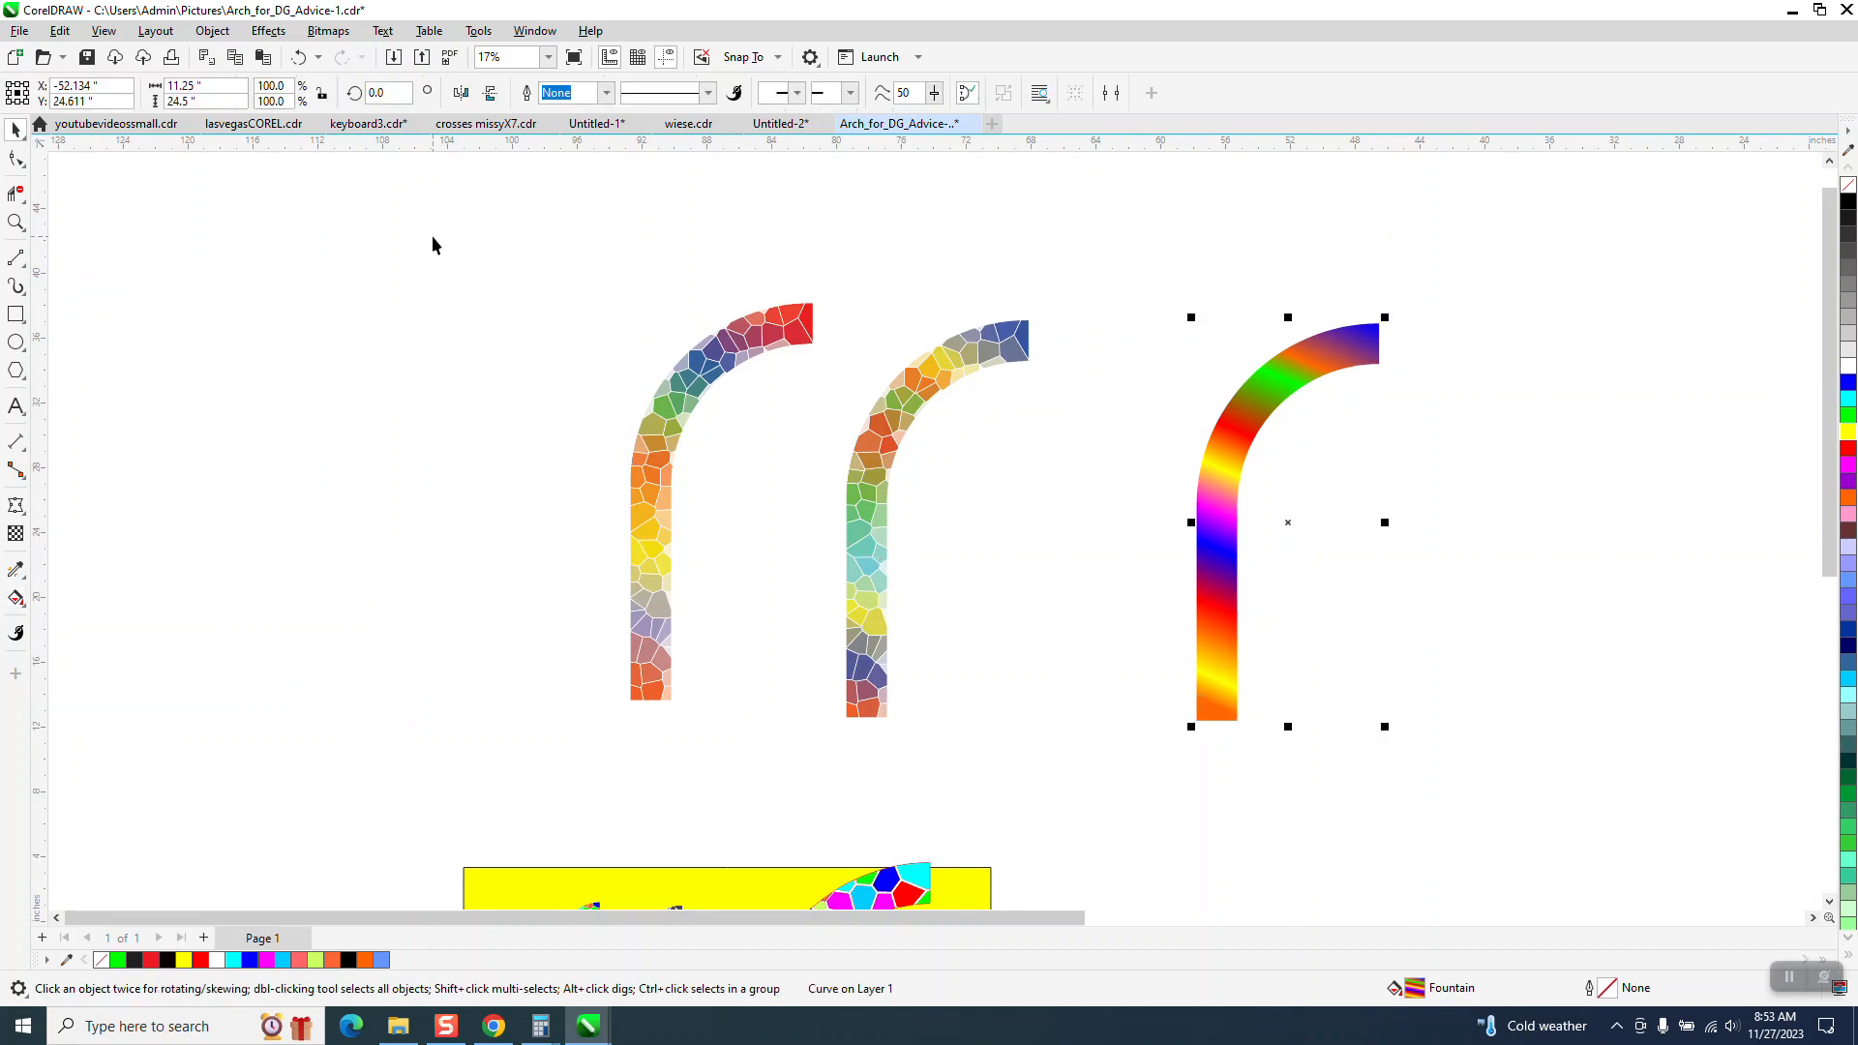
click(263, 32)
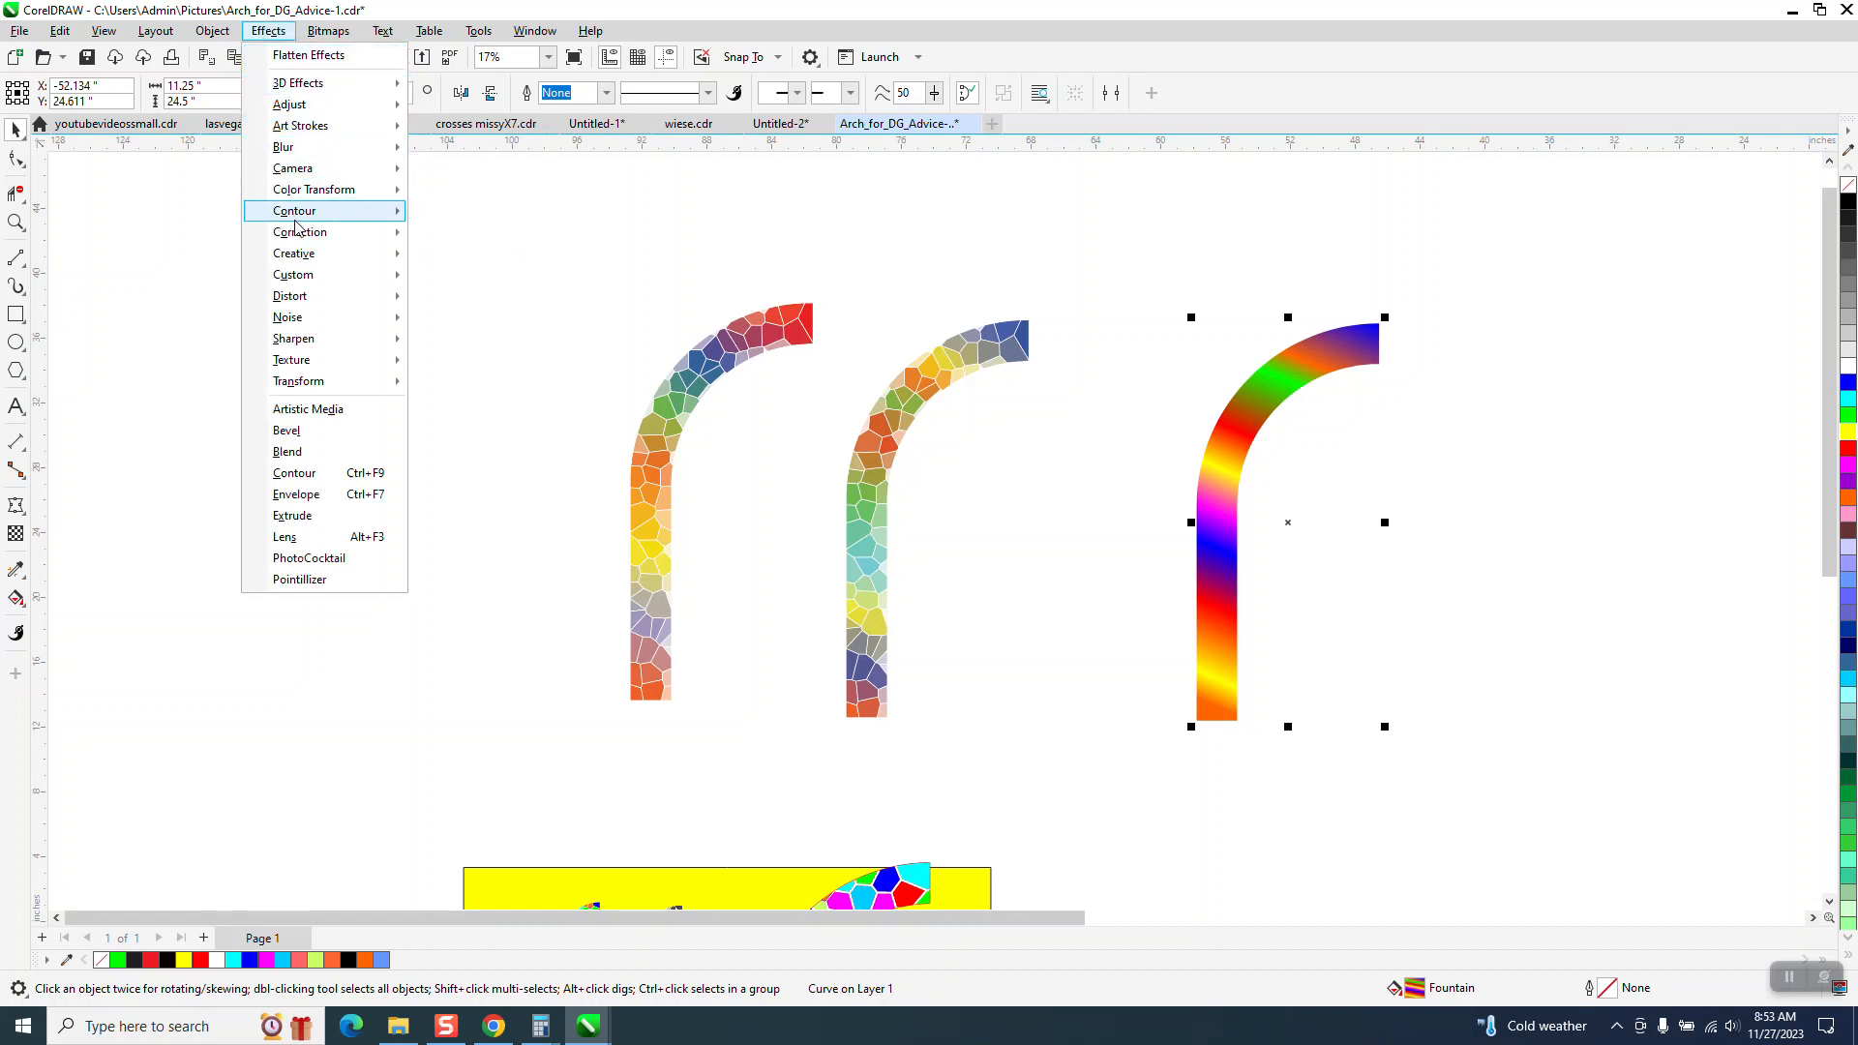
mouse_move(300, 257)
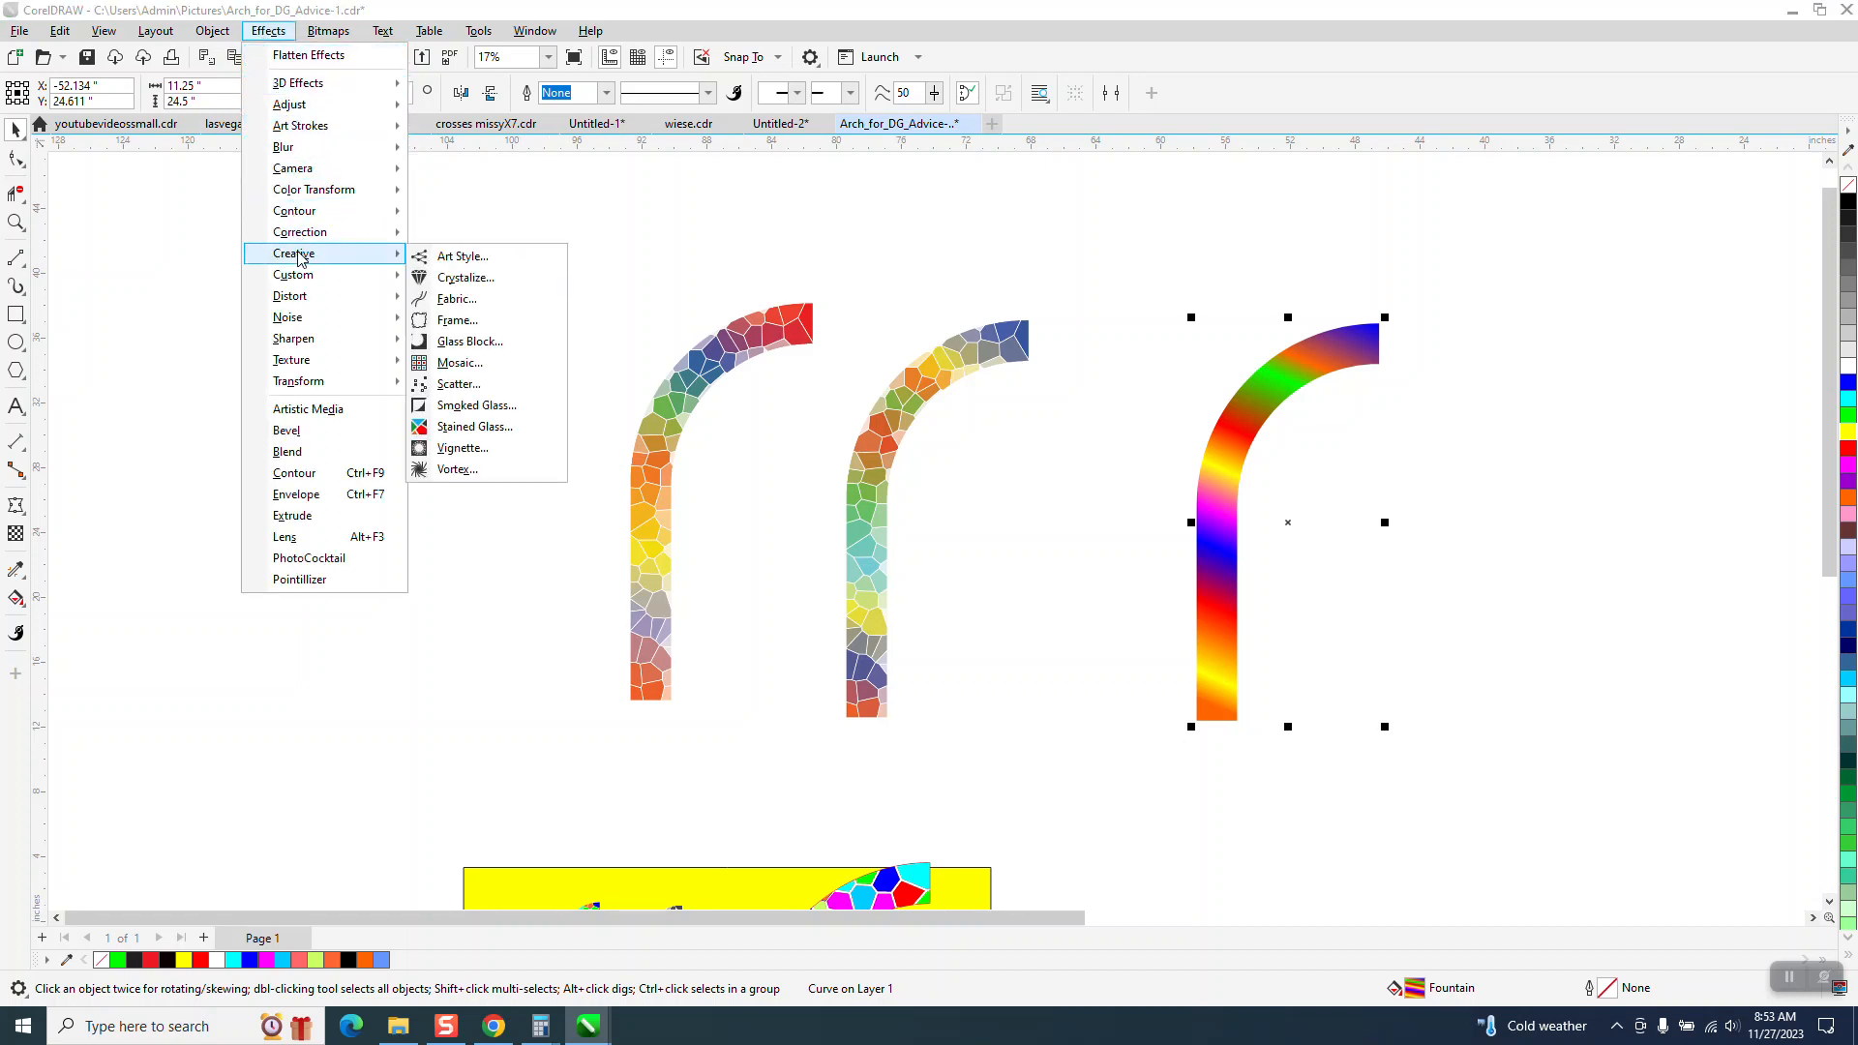
click(468, 431)
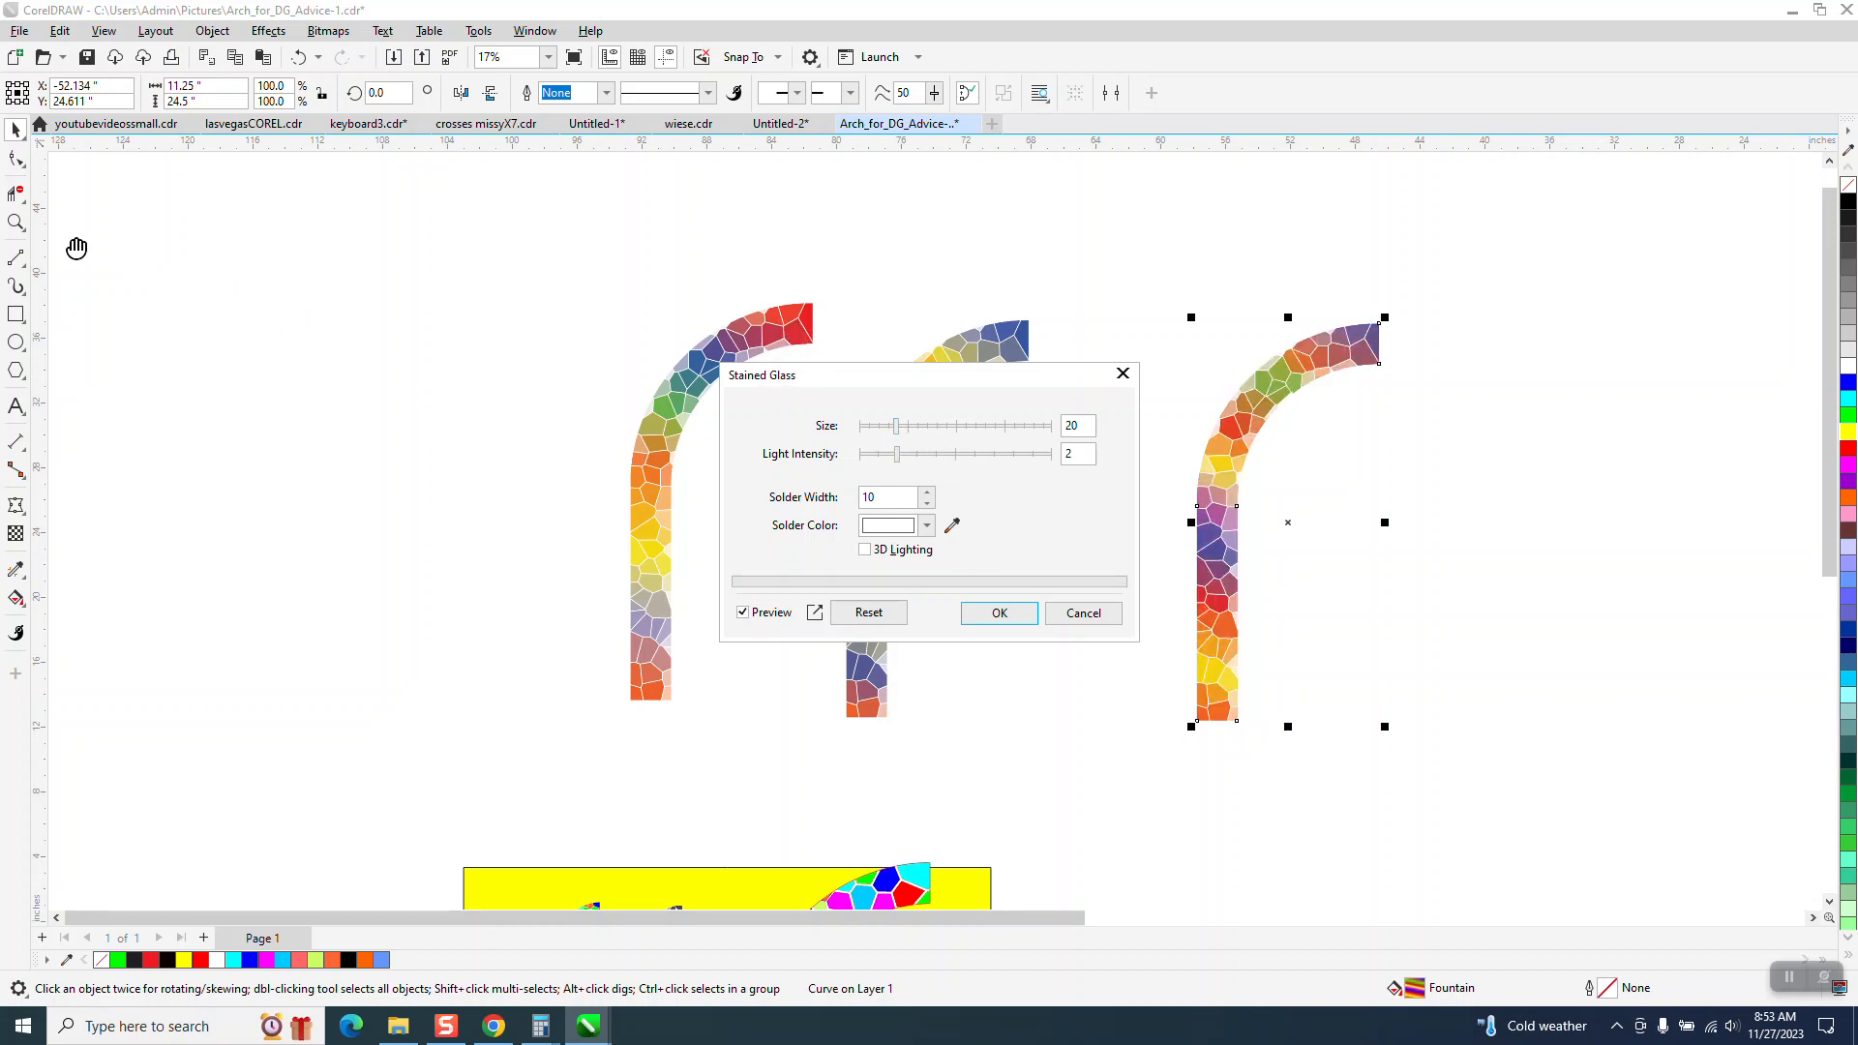
click(991, 617)
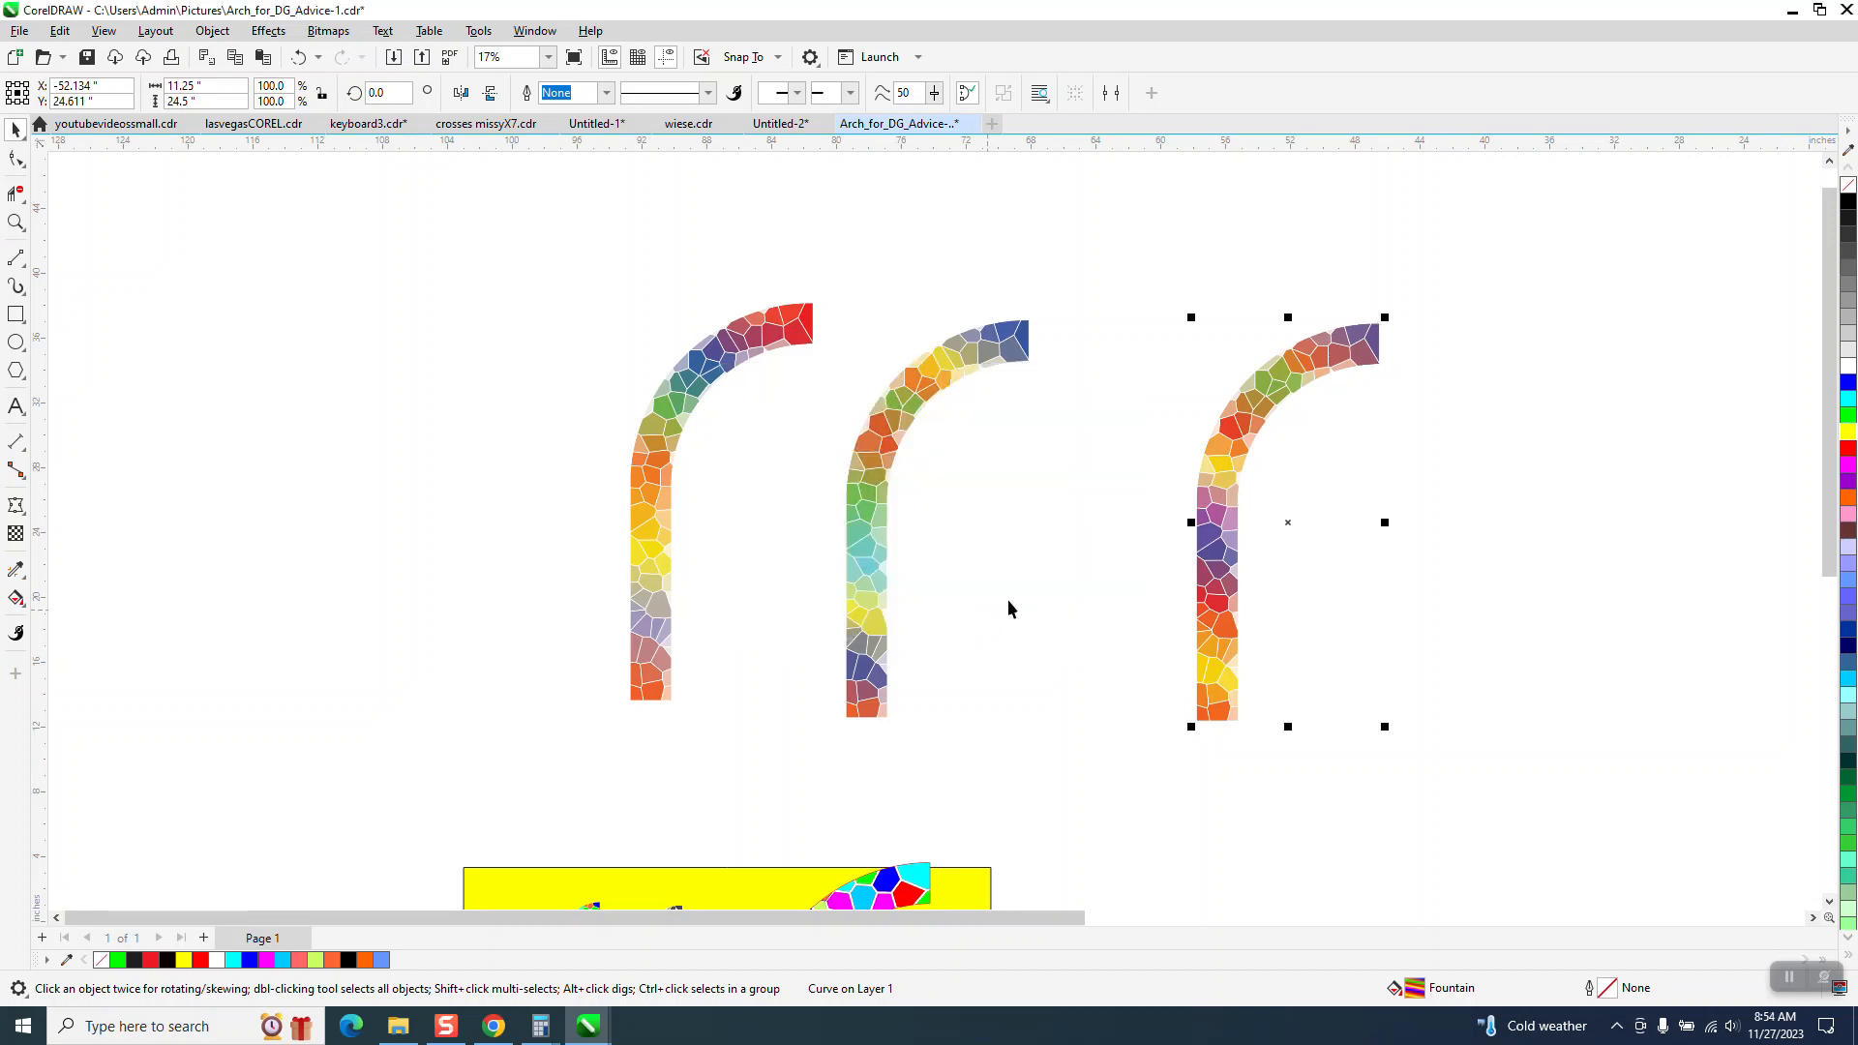
- Move the new stained-glass arch about 5.6 inches to the right and inspect its stones up close
drag(1218, 555, 1307, 558)
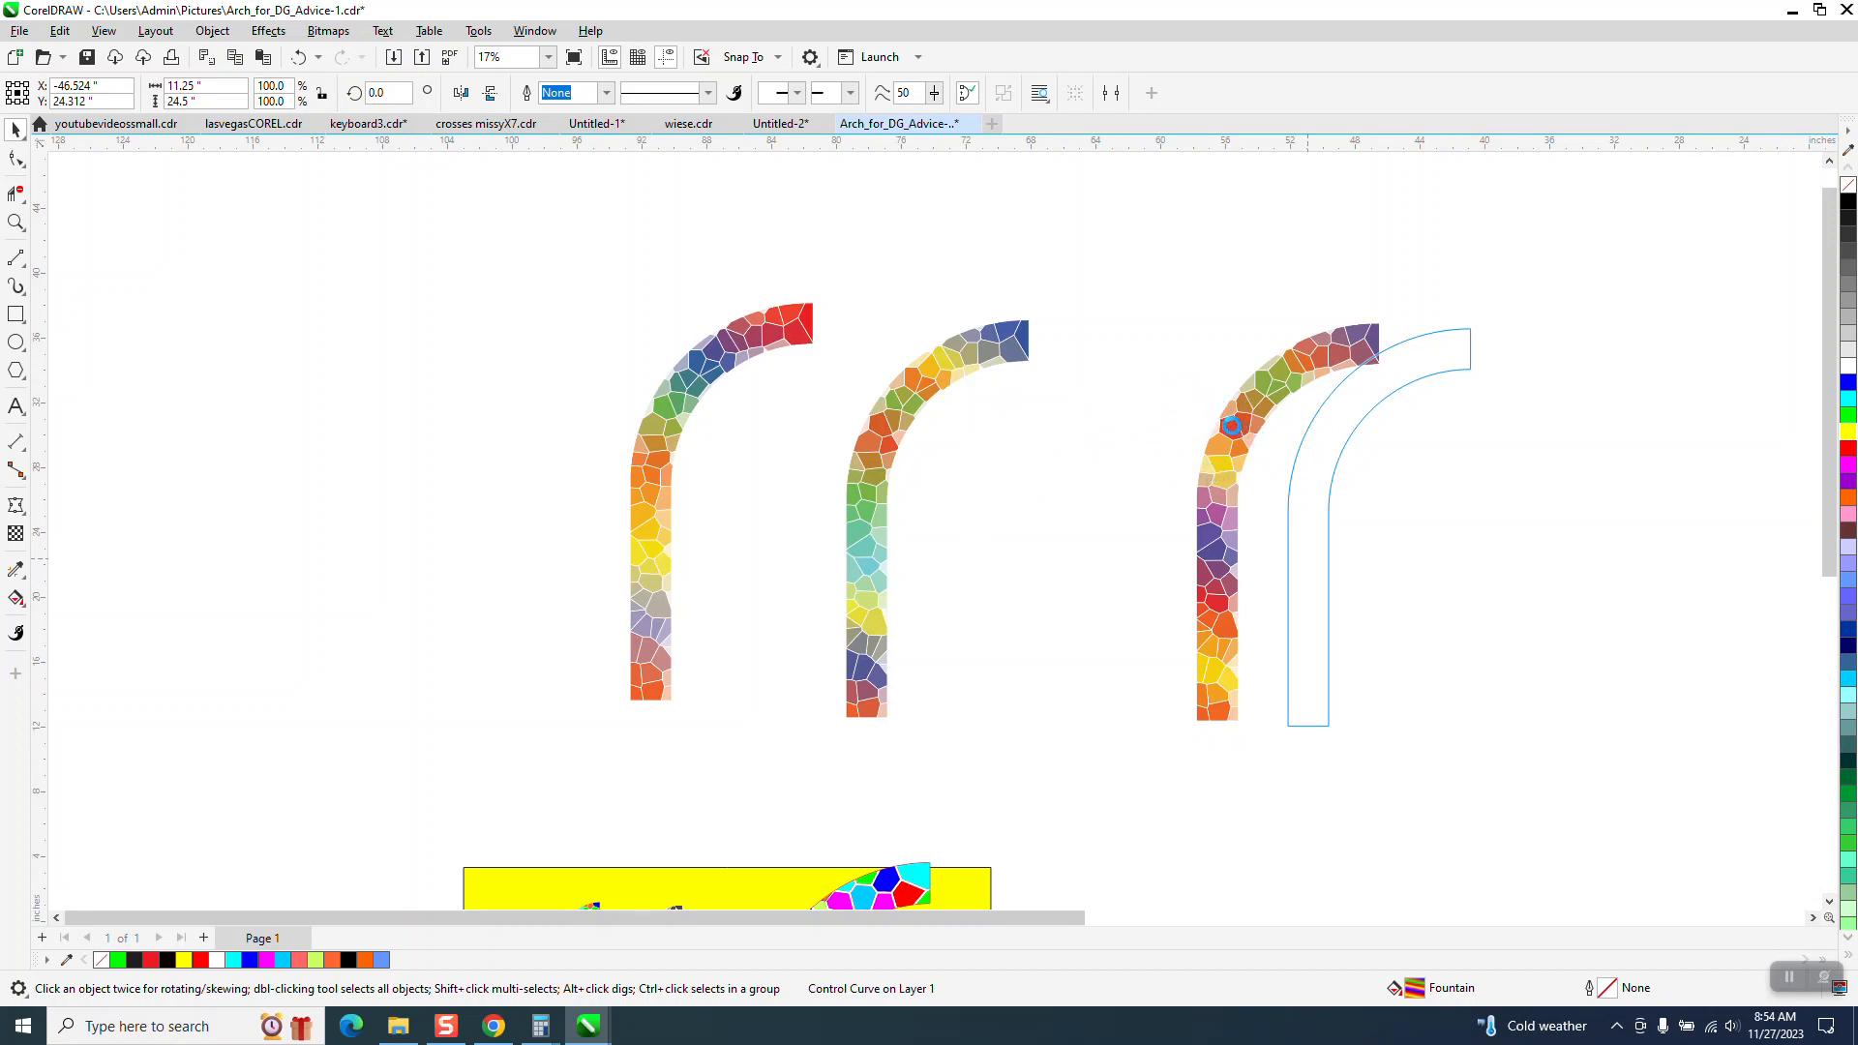
click(15, 222)
drag(1259, 429, 1464, 544)
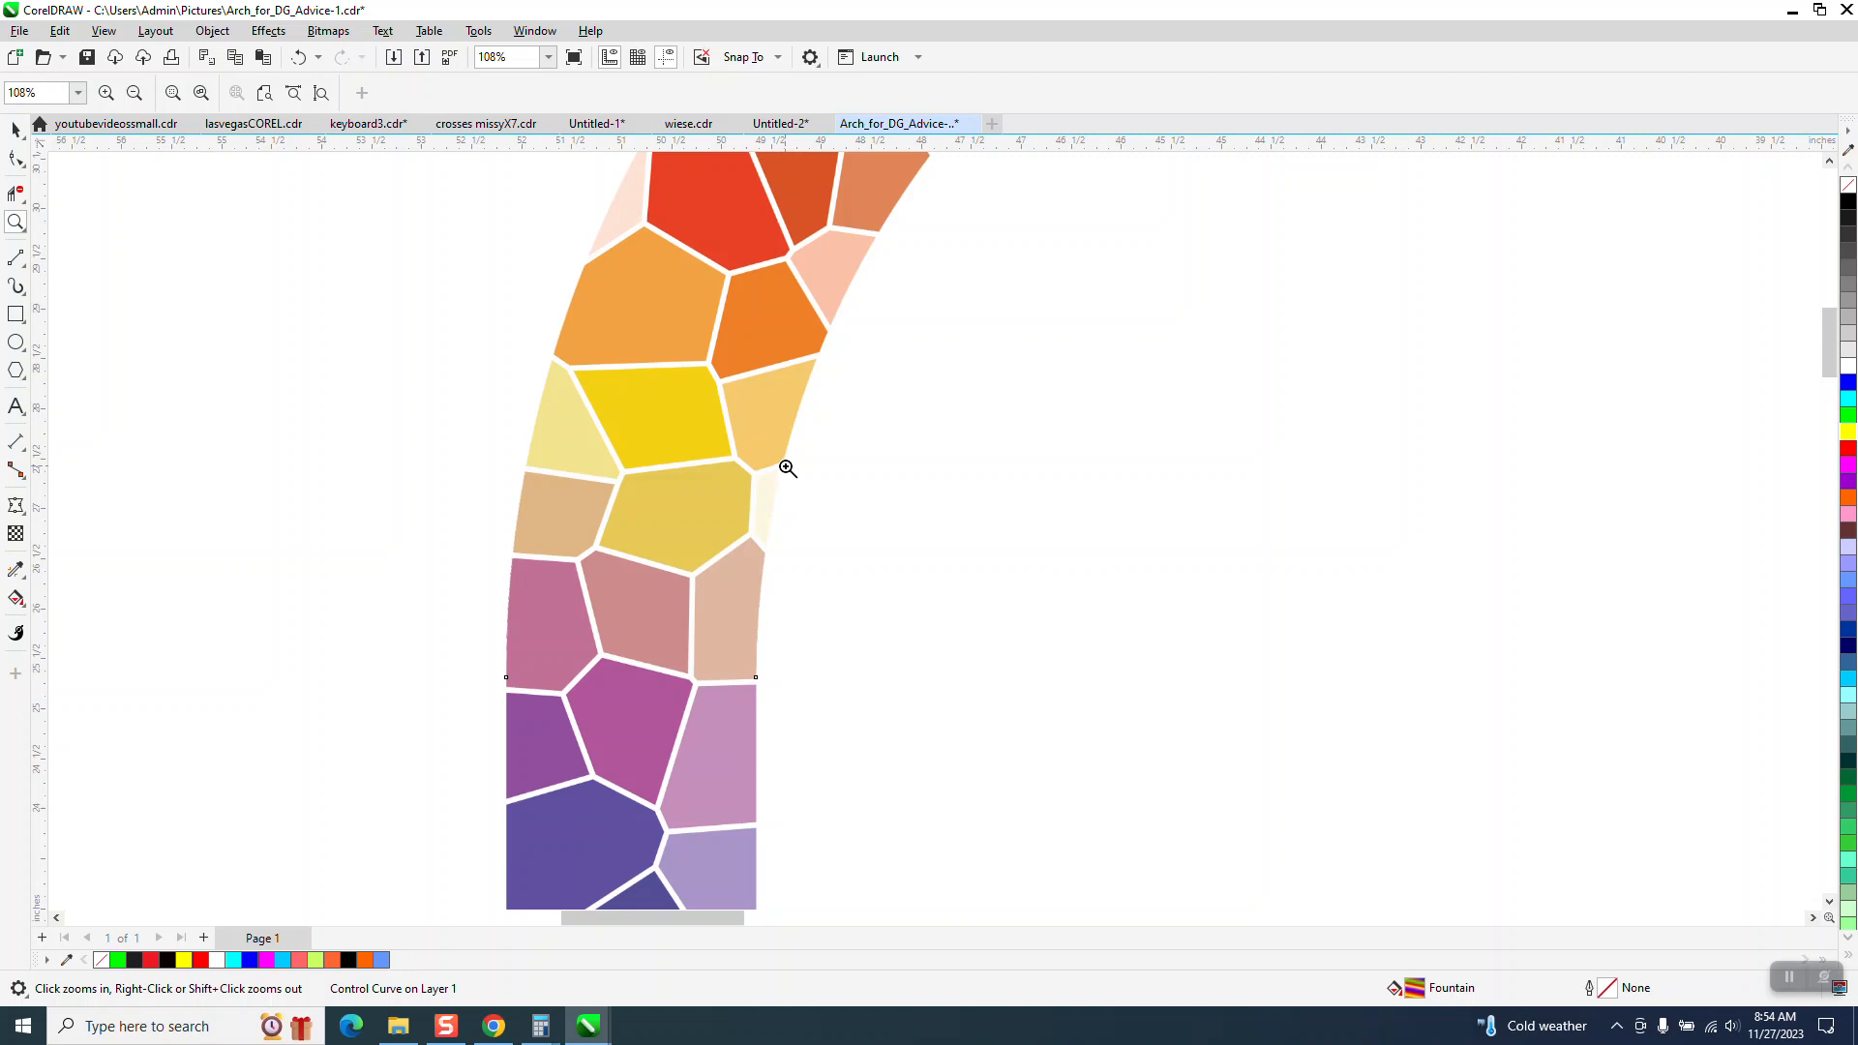
scroll(787, 468, down, 5)
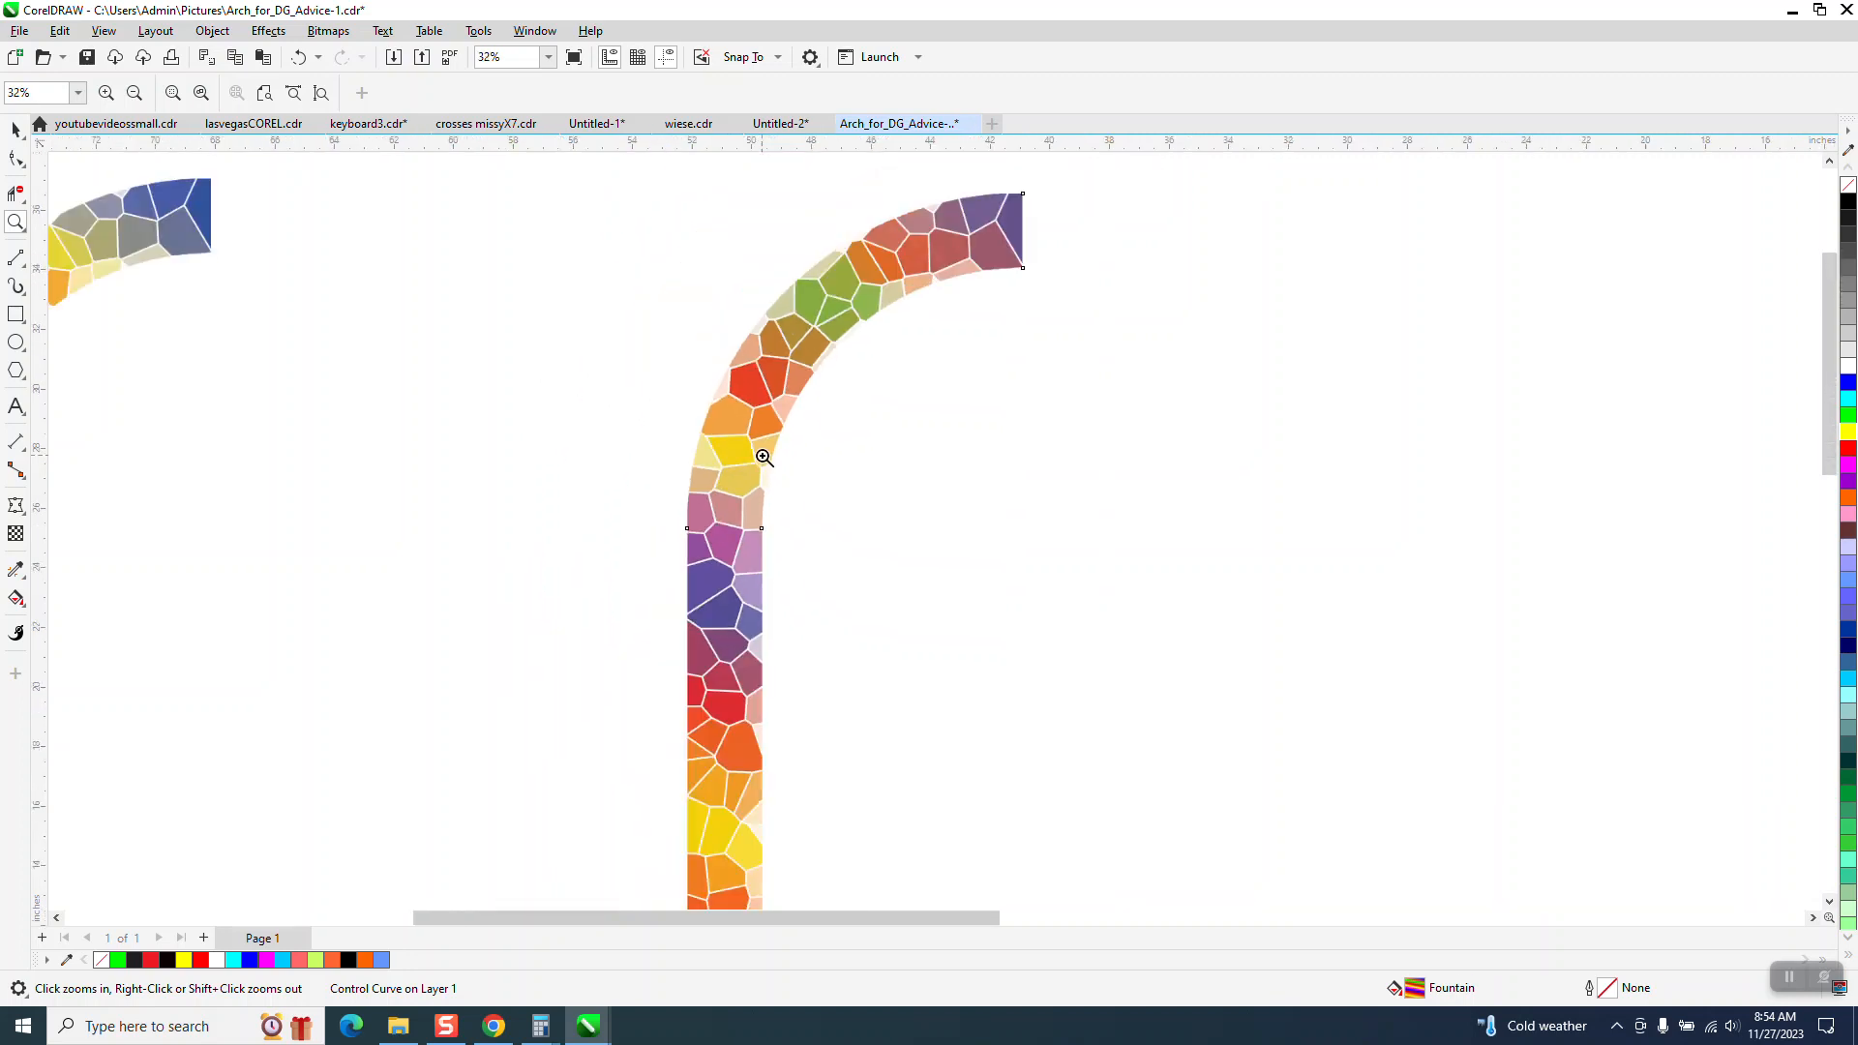
scroll(762, 442, down, 2)
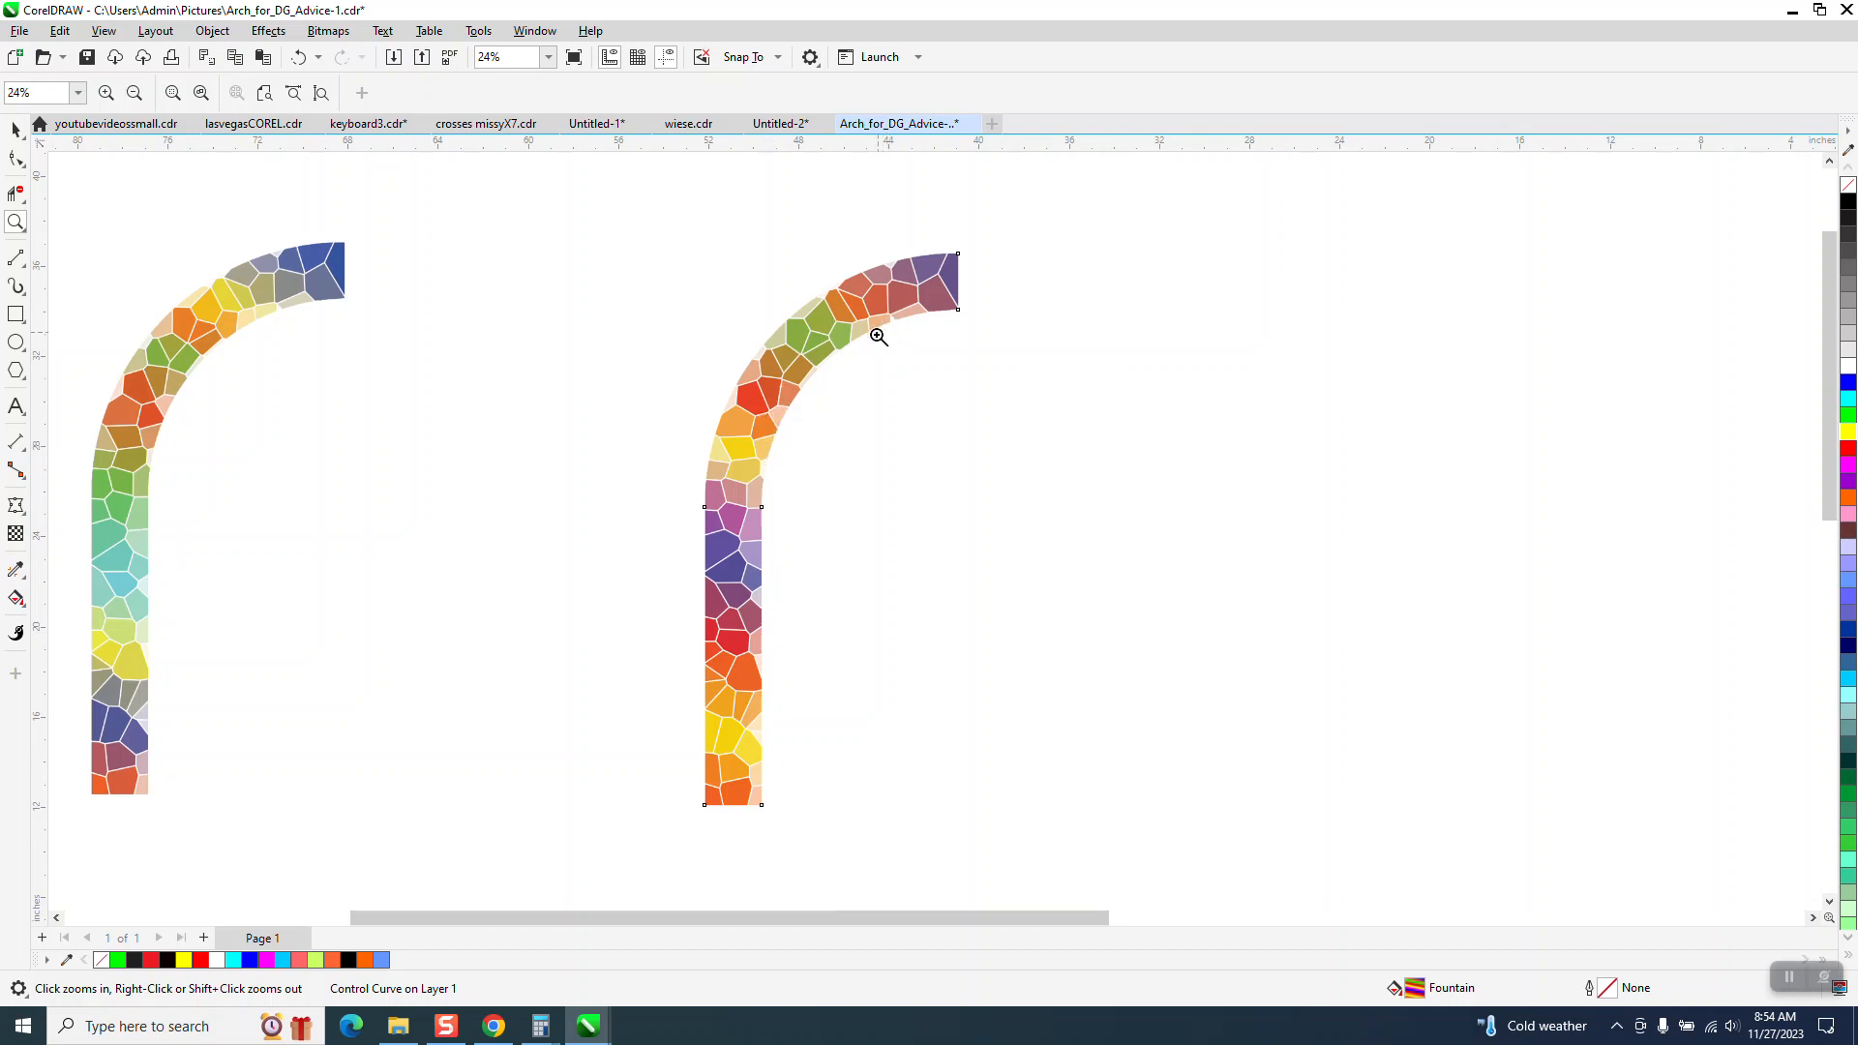
drag(761, 402, 844, 488)
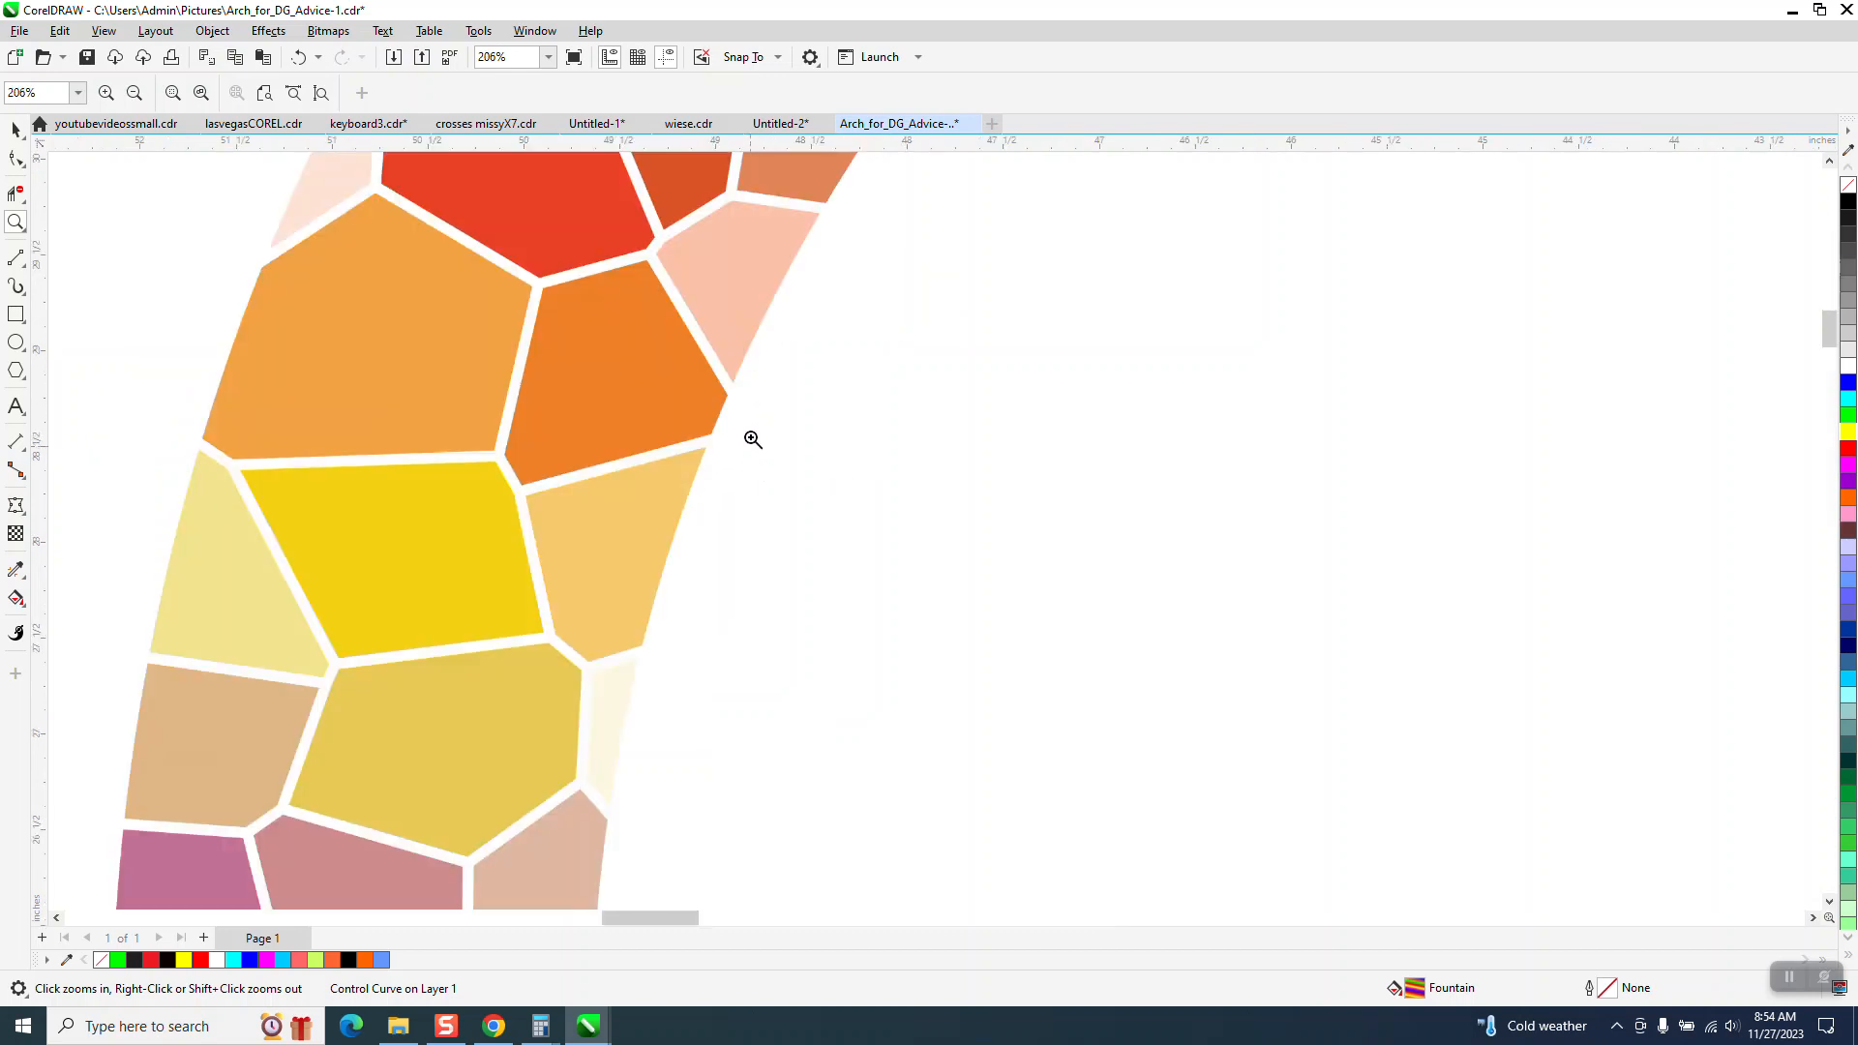
- Draw a rectangle about 20.5 by 29 inches around the newest stained-glass arch
scroll(752, 436, down, 5)
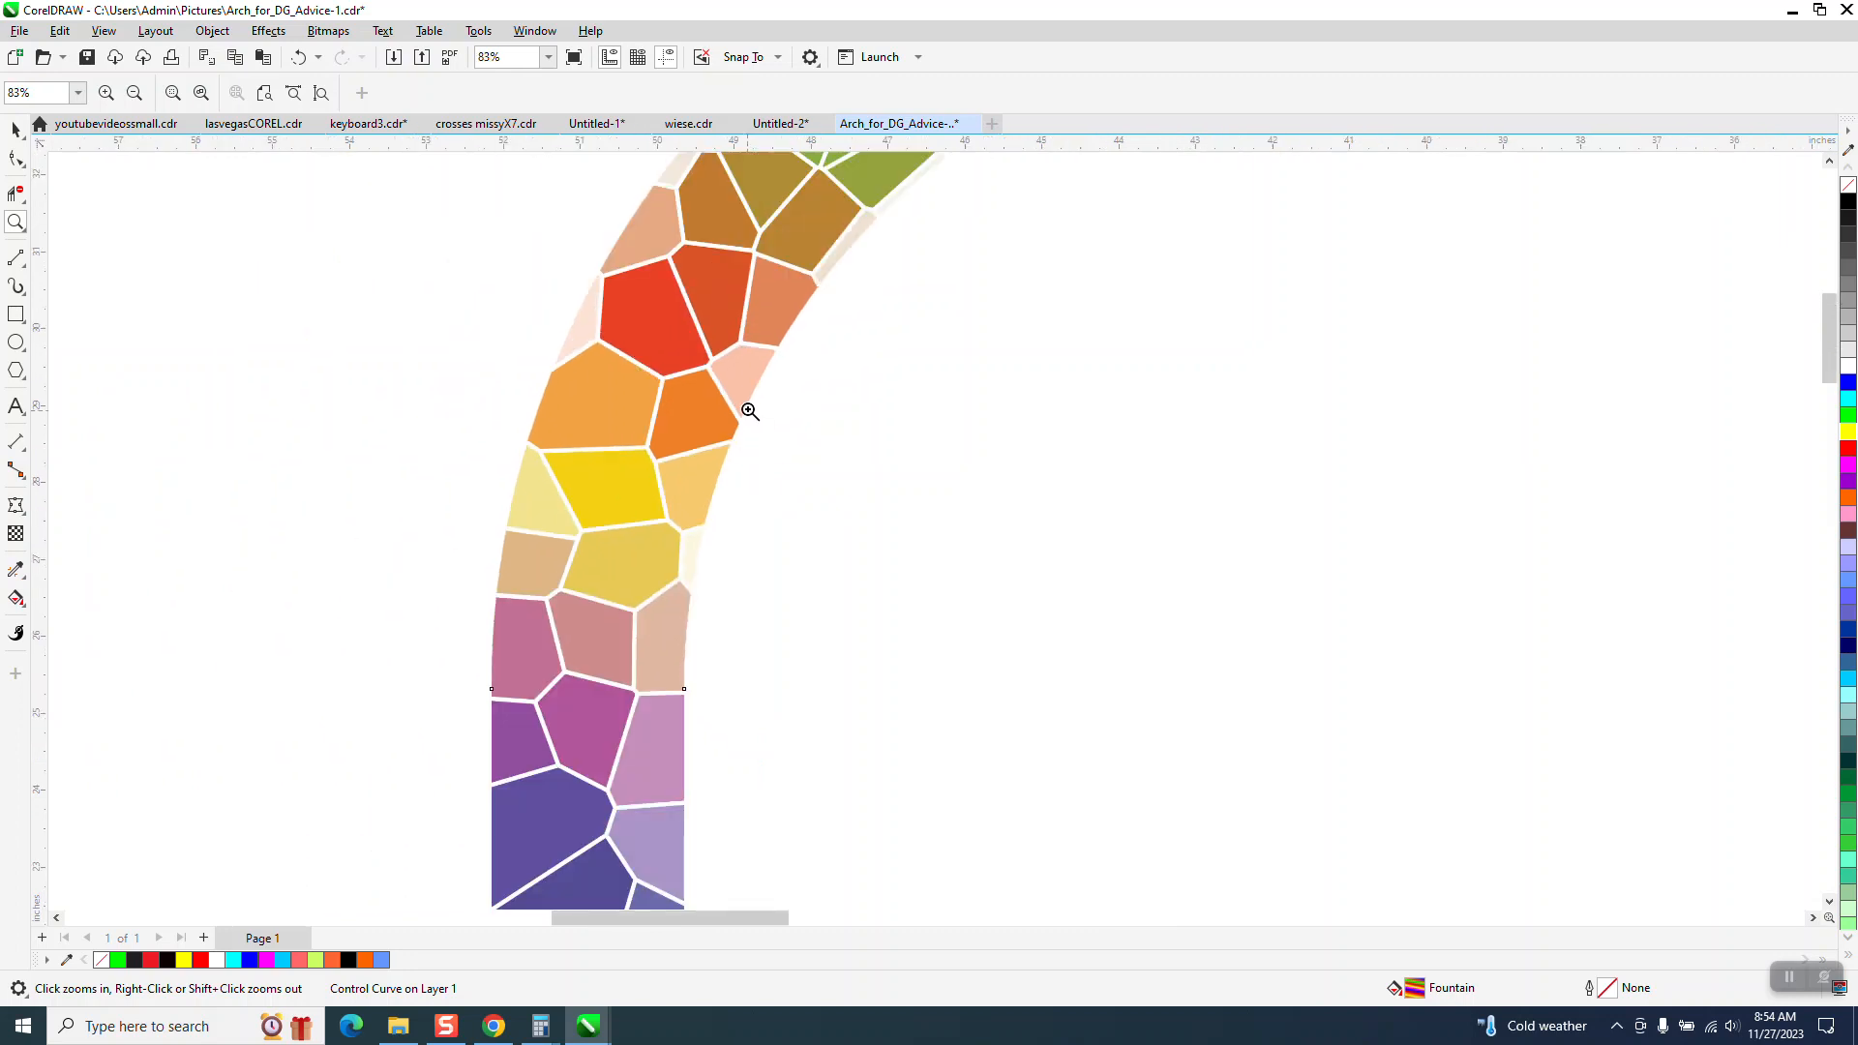
scroll(750, 394, down, 3)
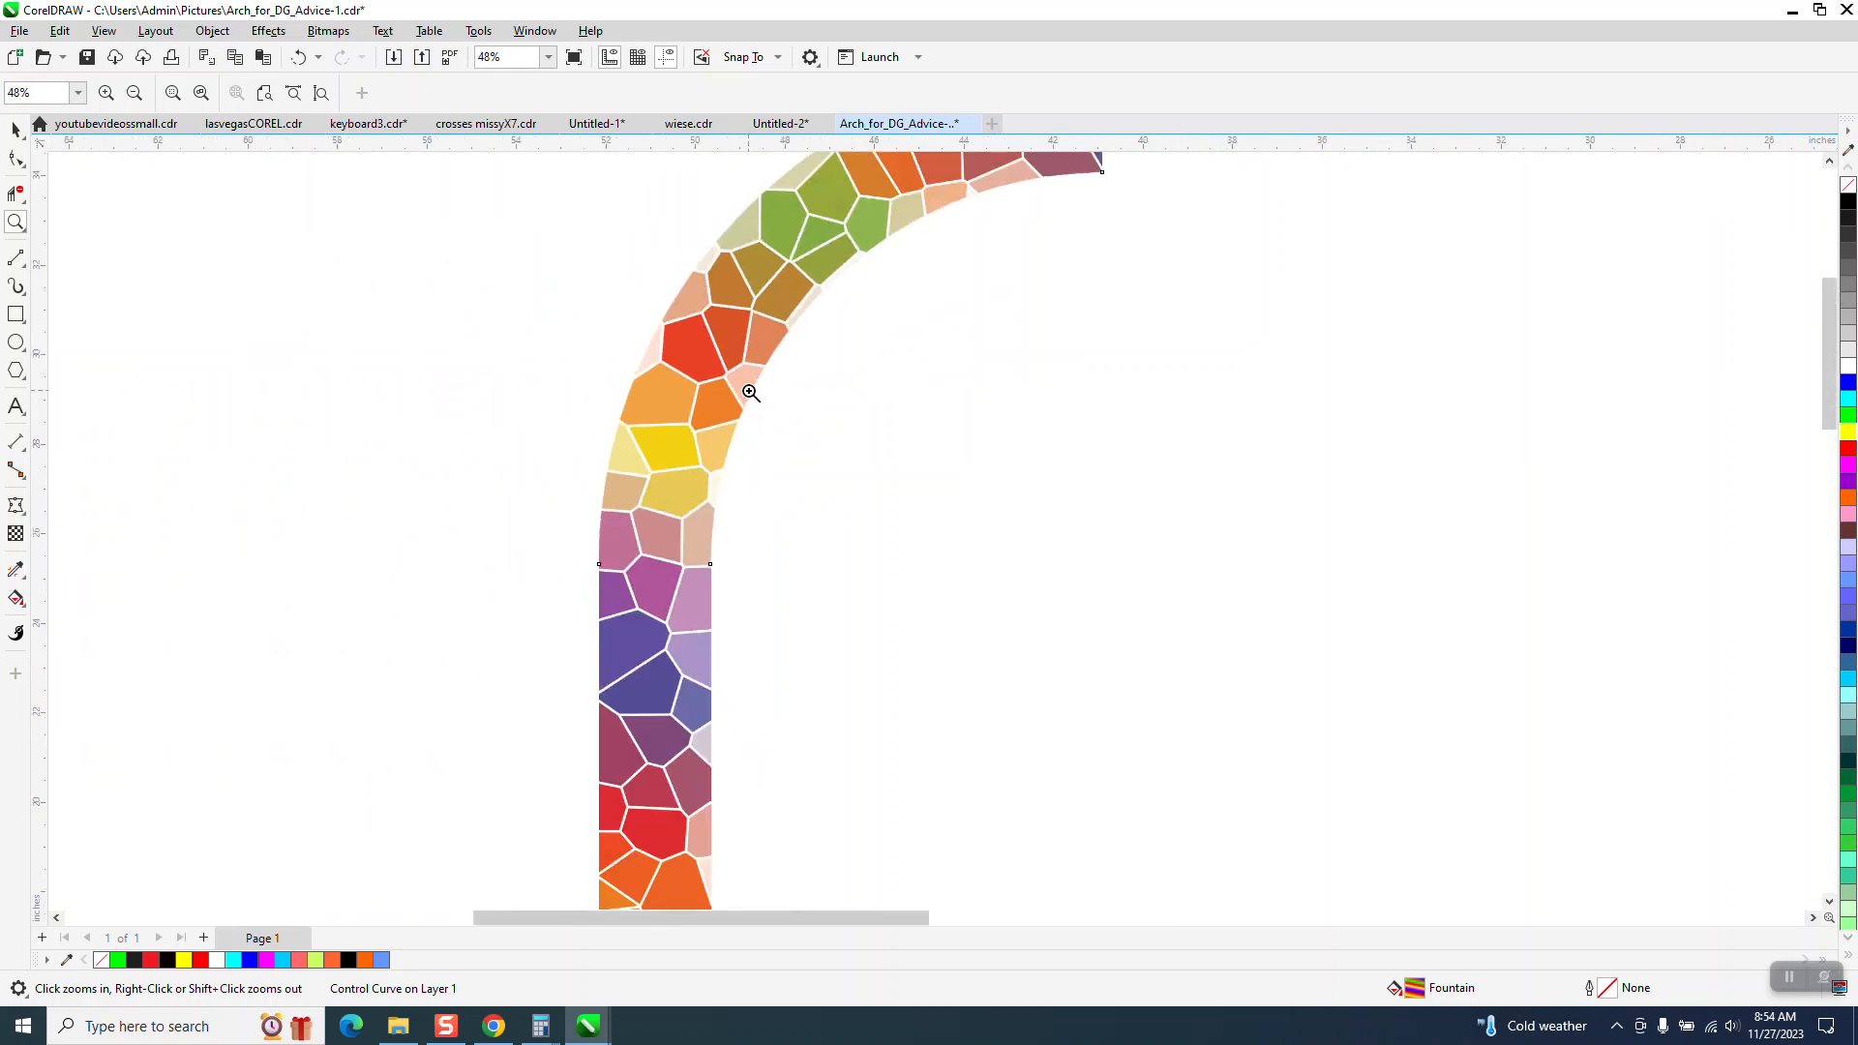
scroll(750, 393, down, 1)
scroll(743, 428, down, 2)
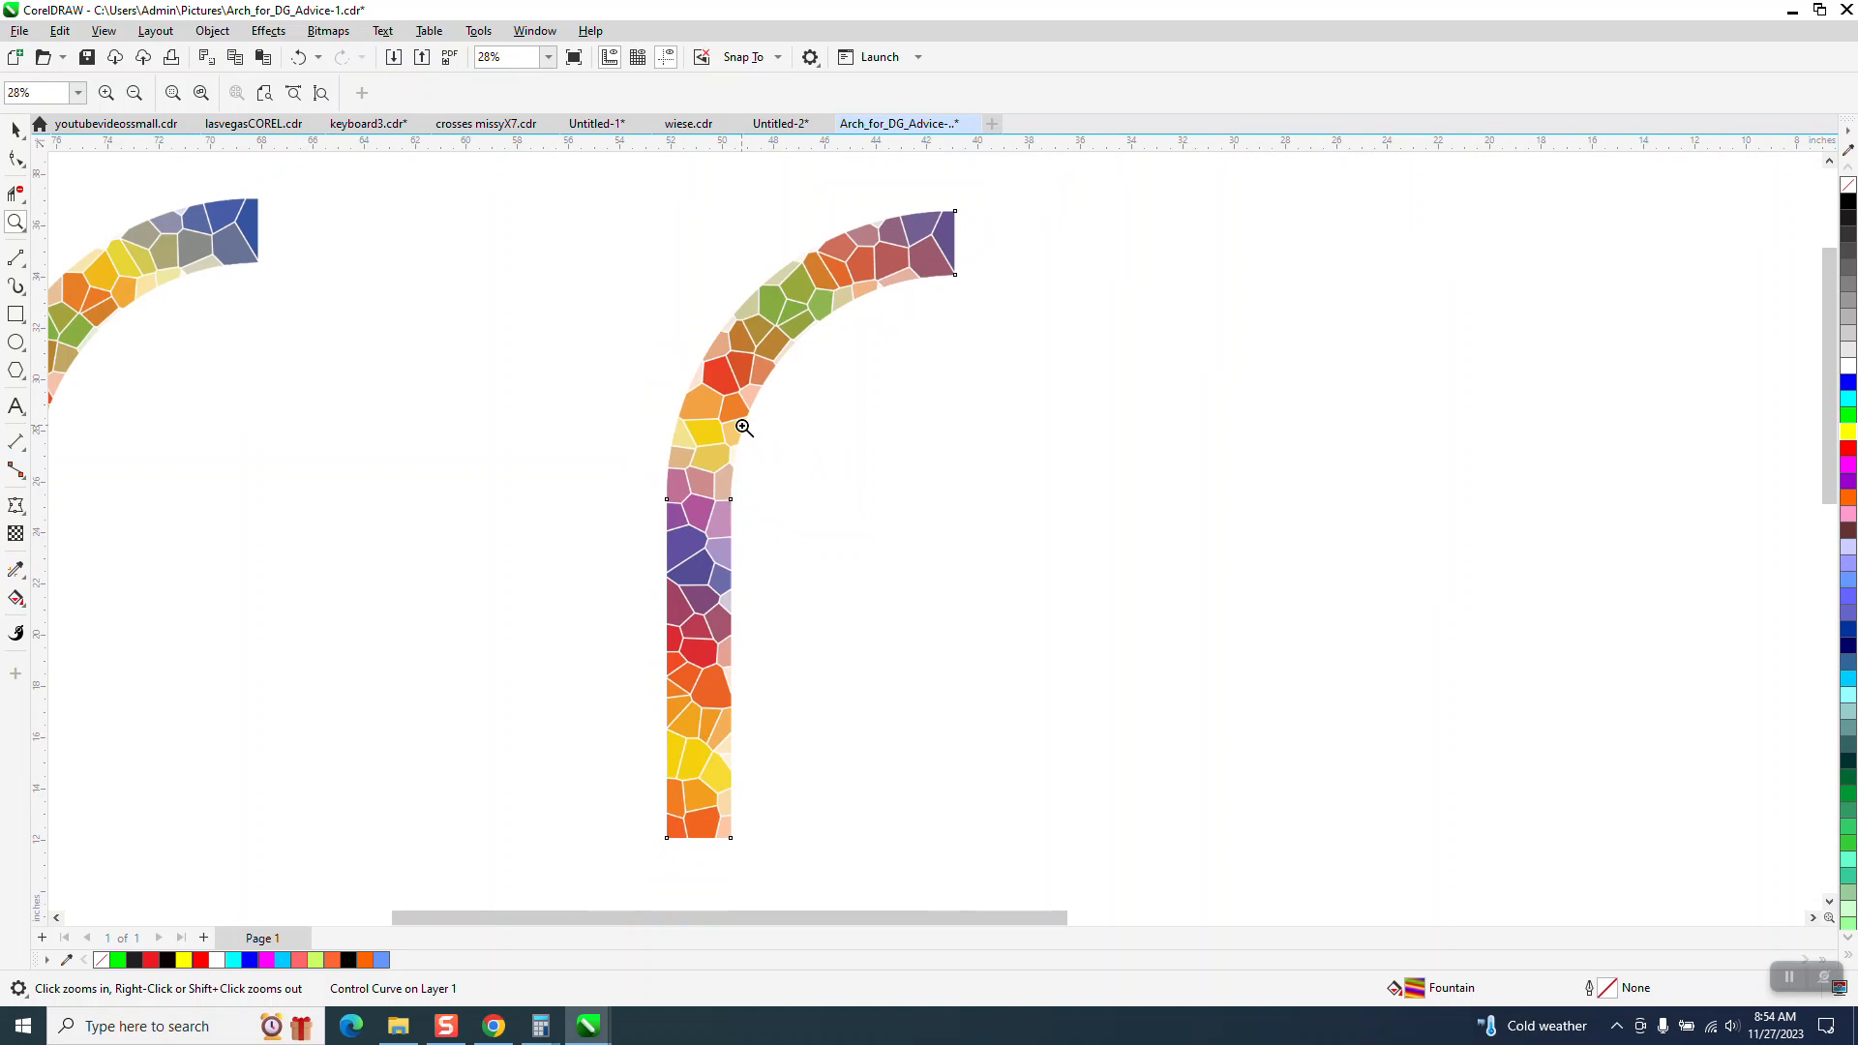
scroll(751, 402, down, 1)
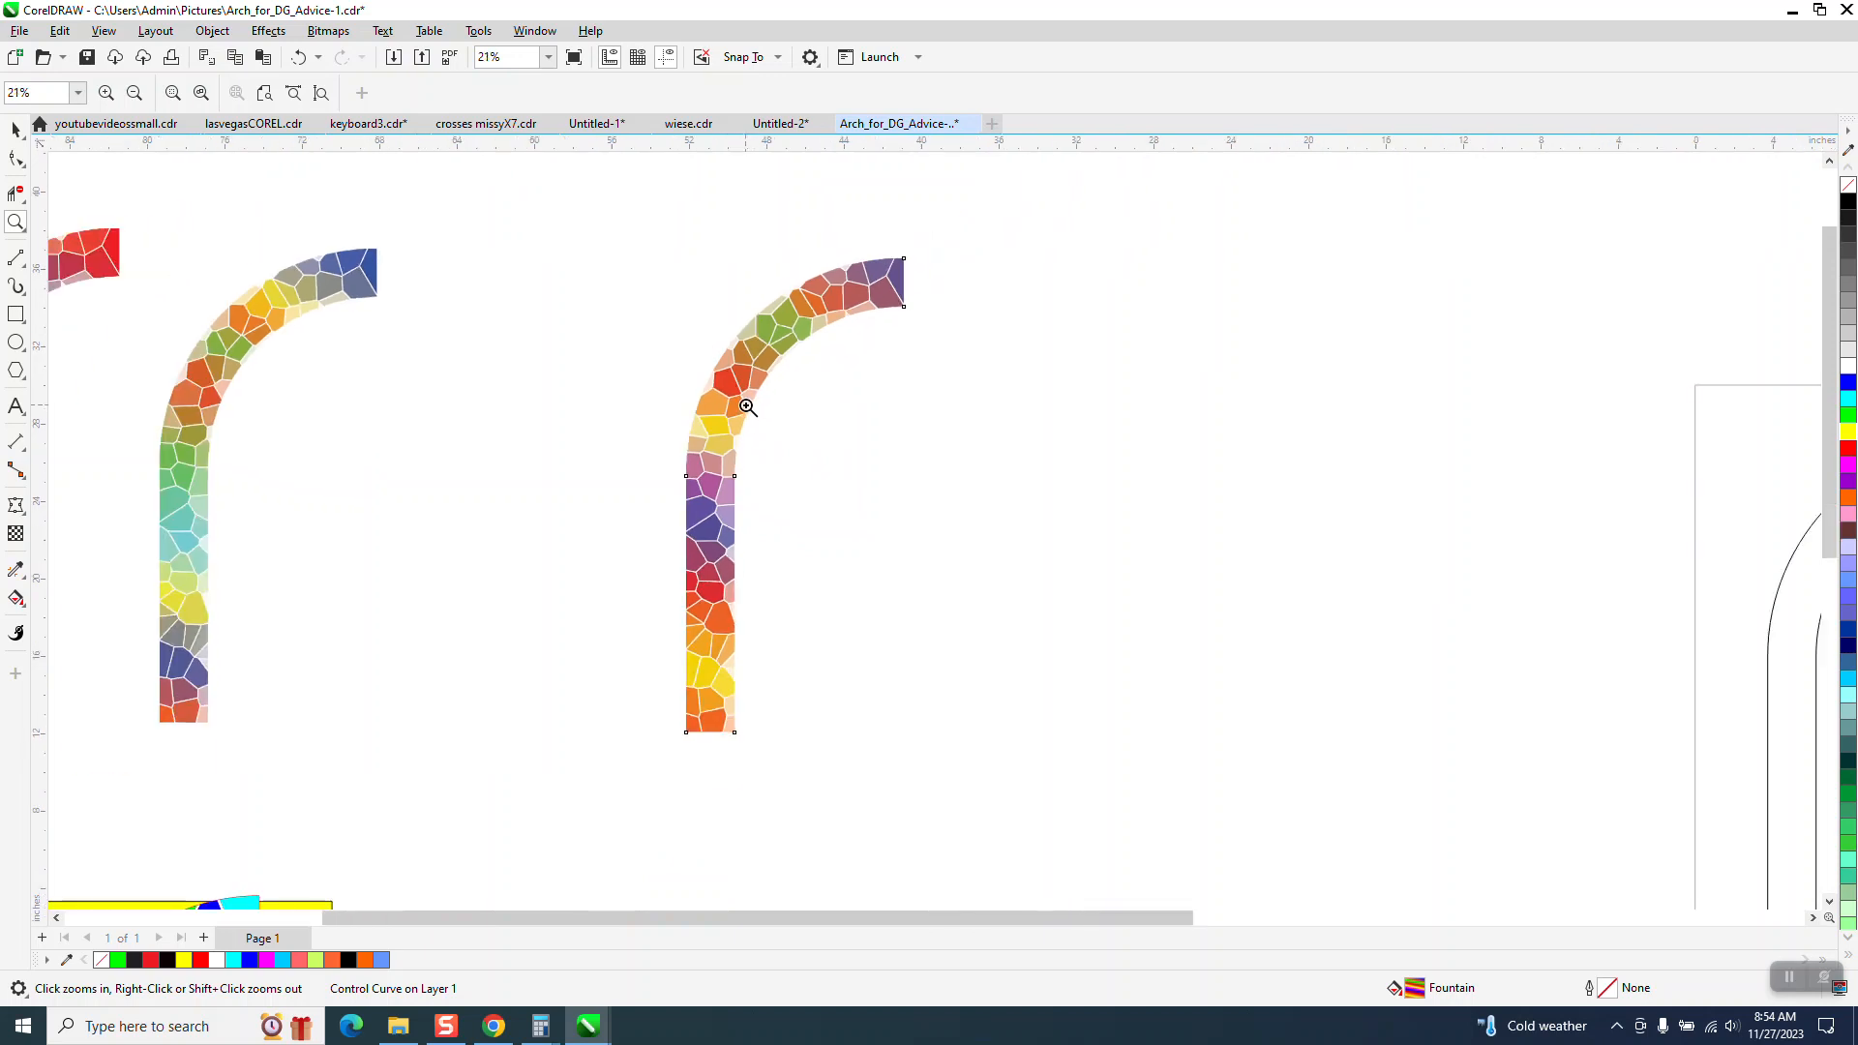
click(16, 314)
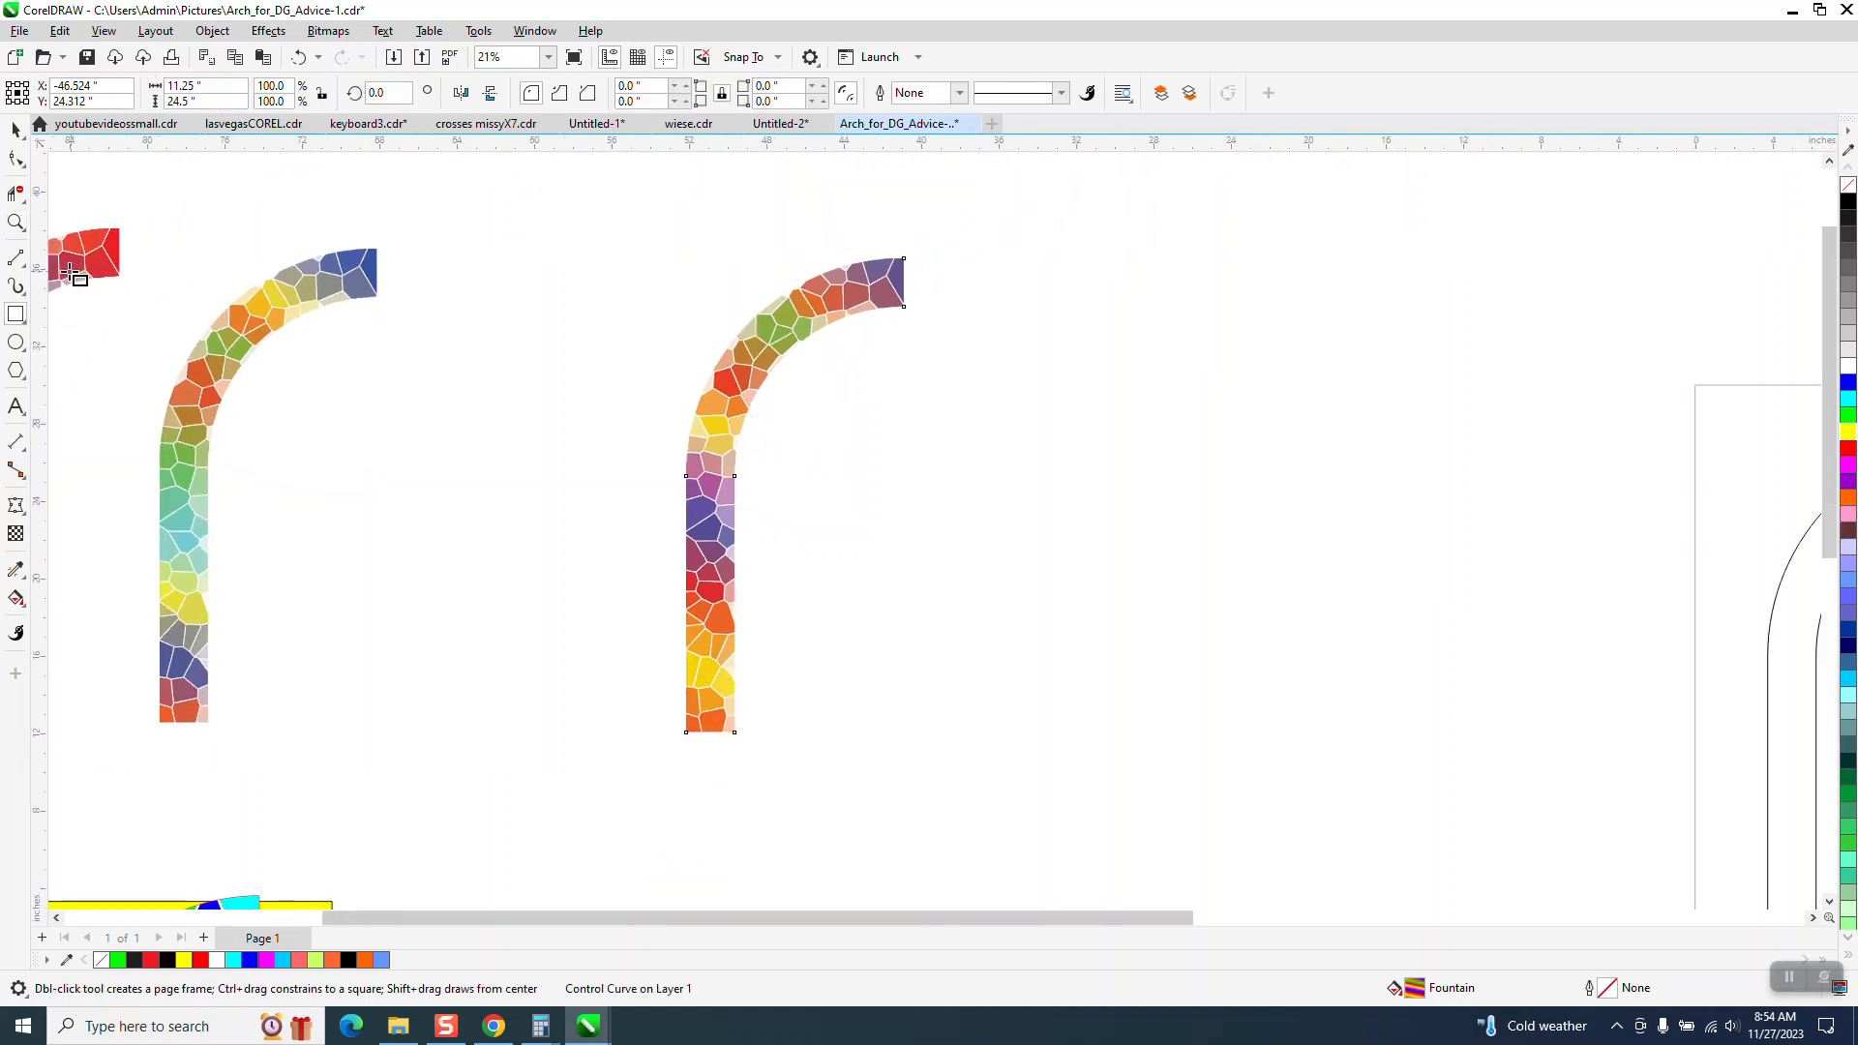
drag(606, 215, 1002, 775)
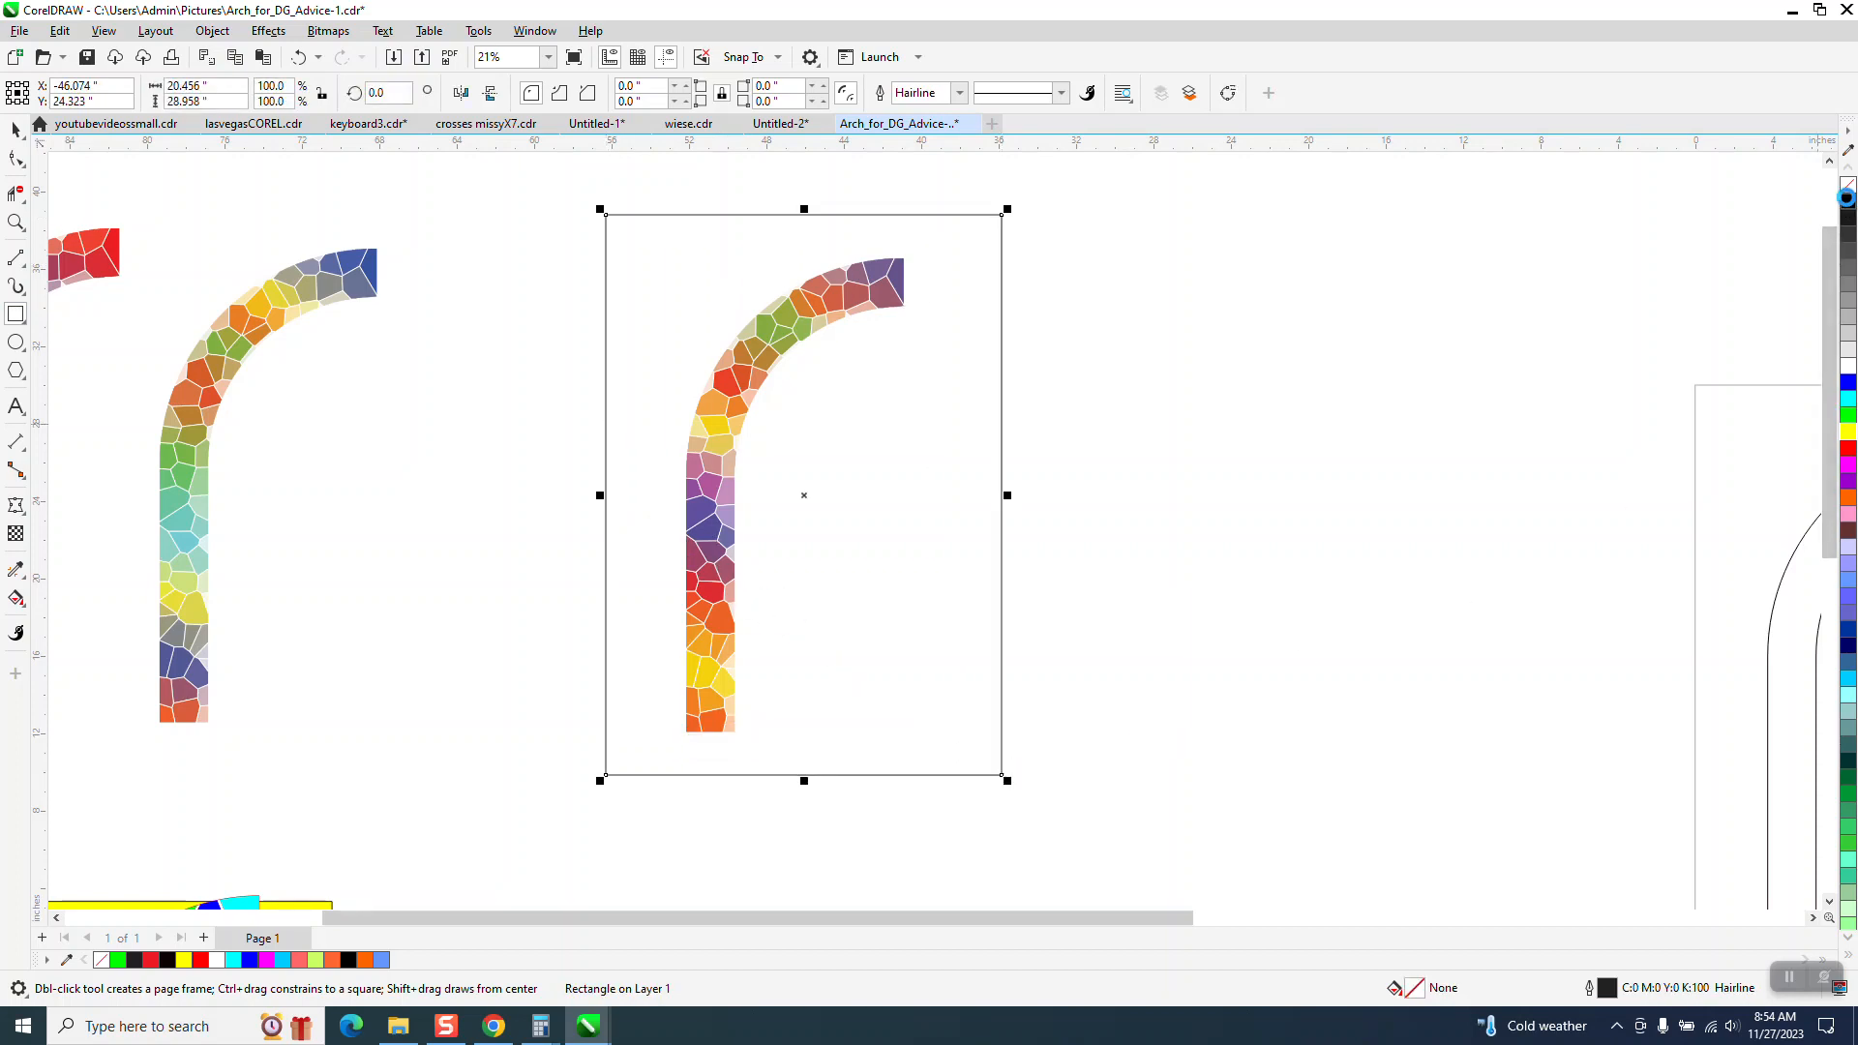
- Fill the rectangle with black and send it to the back of the page behind the stained-glass arch
click(1847, 200)
click(213, 31)
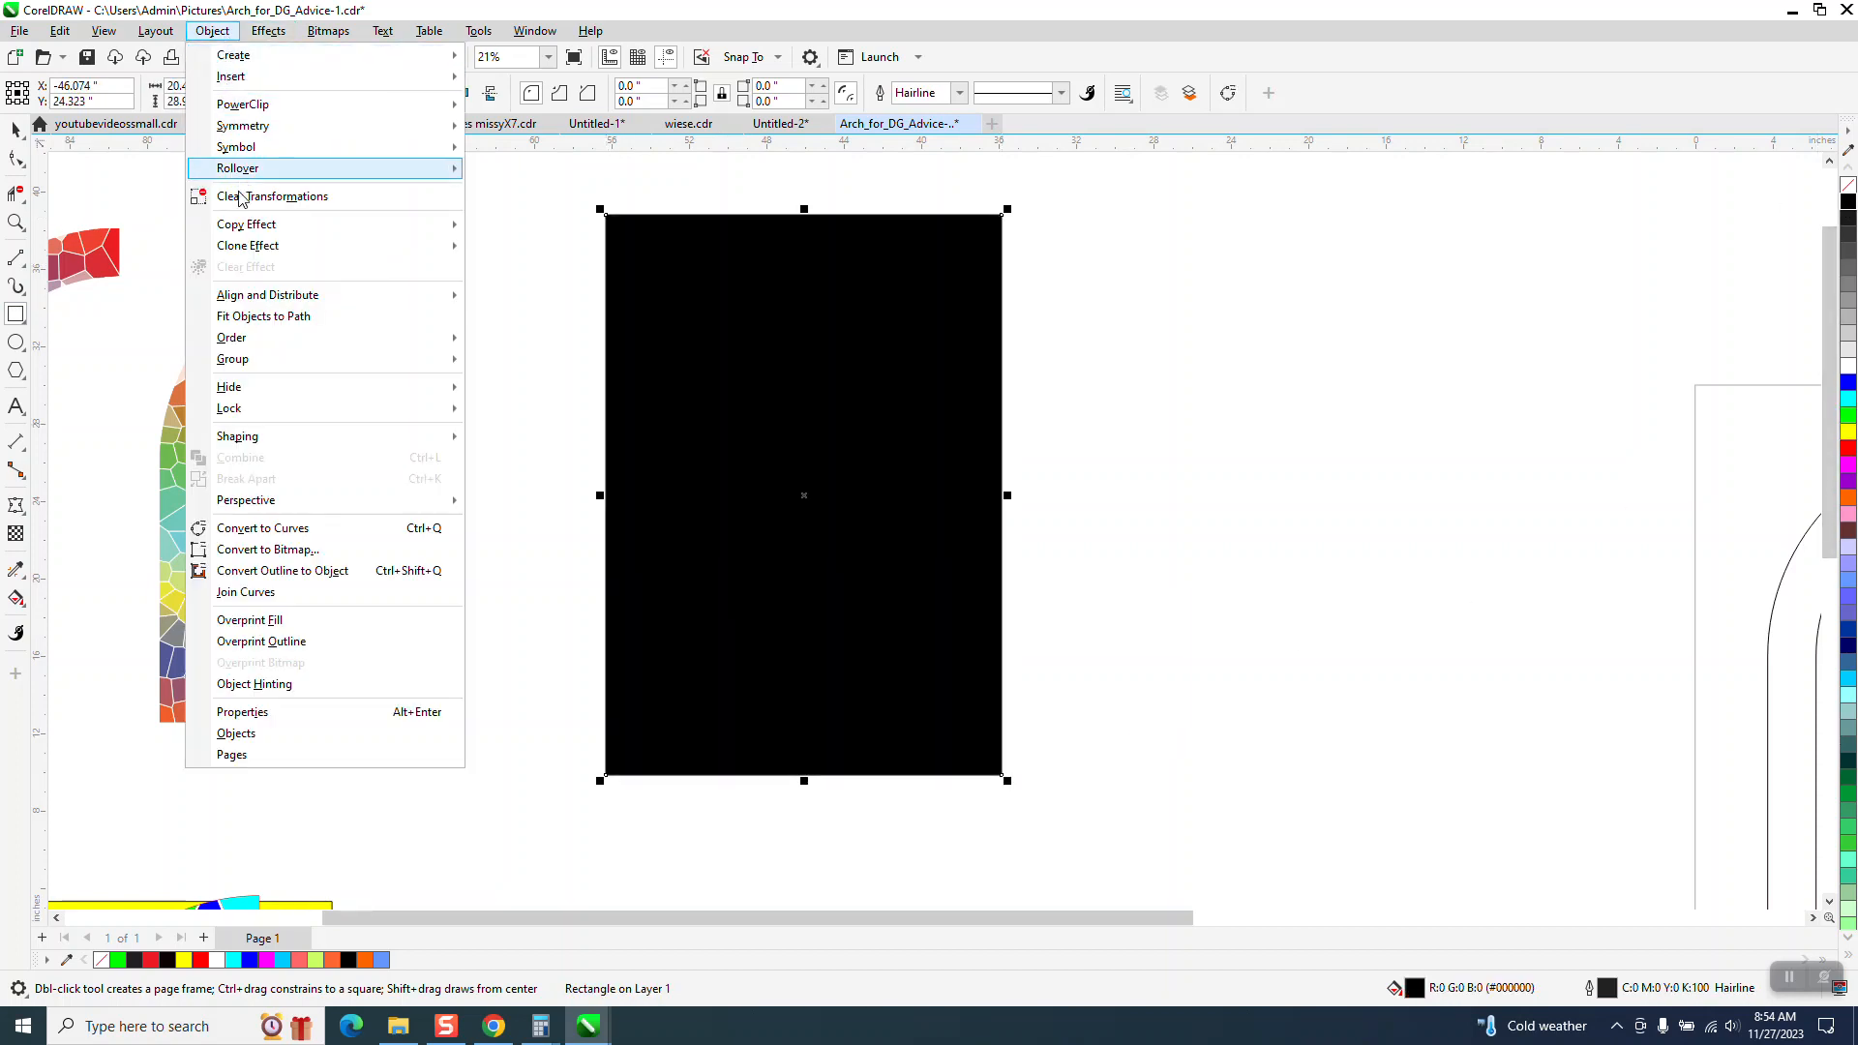
mouse_move(290, 337)
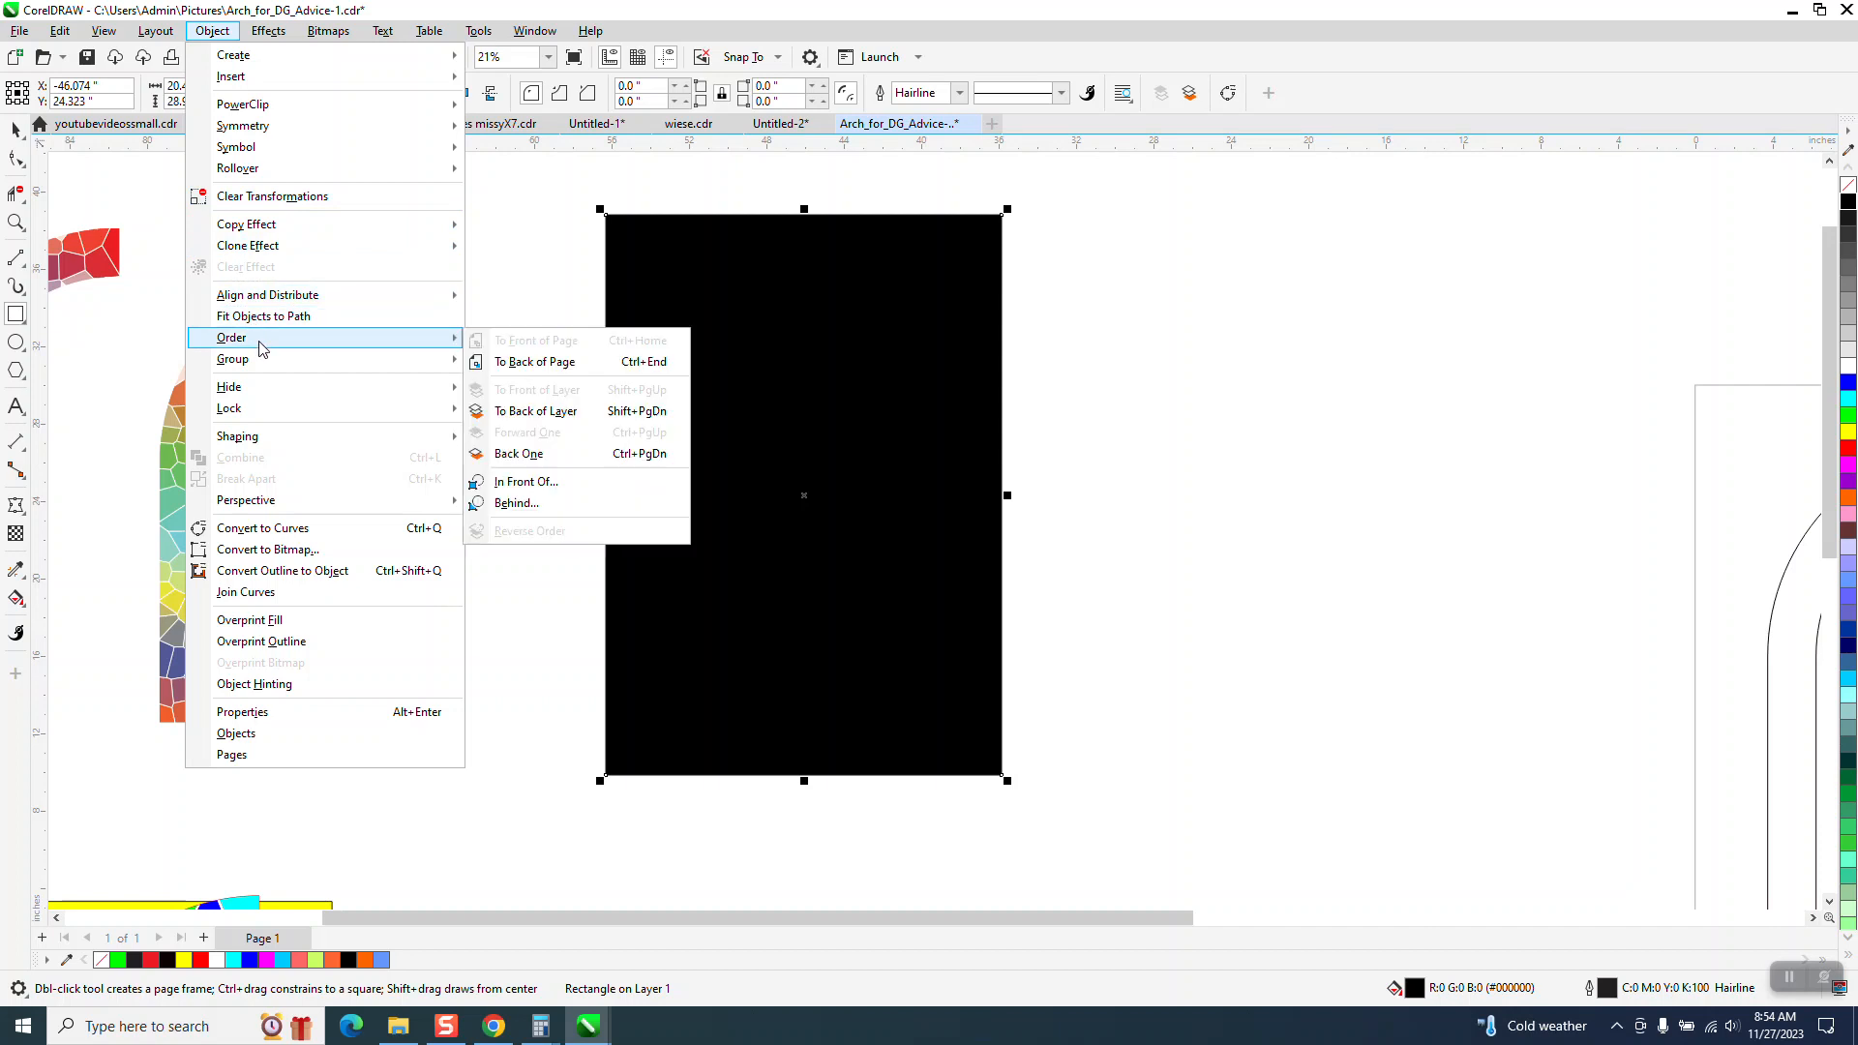
click(535, 362)
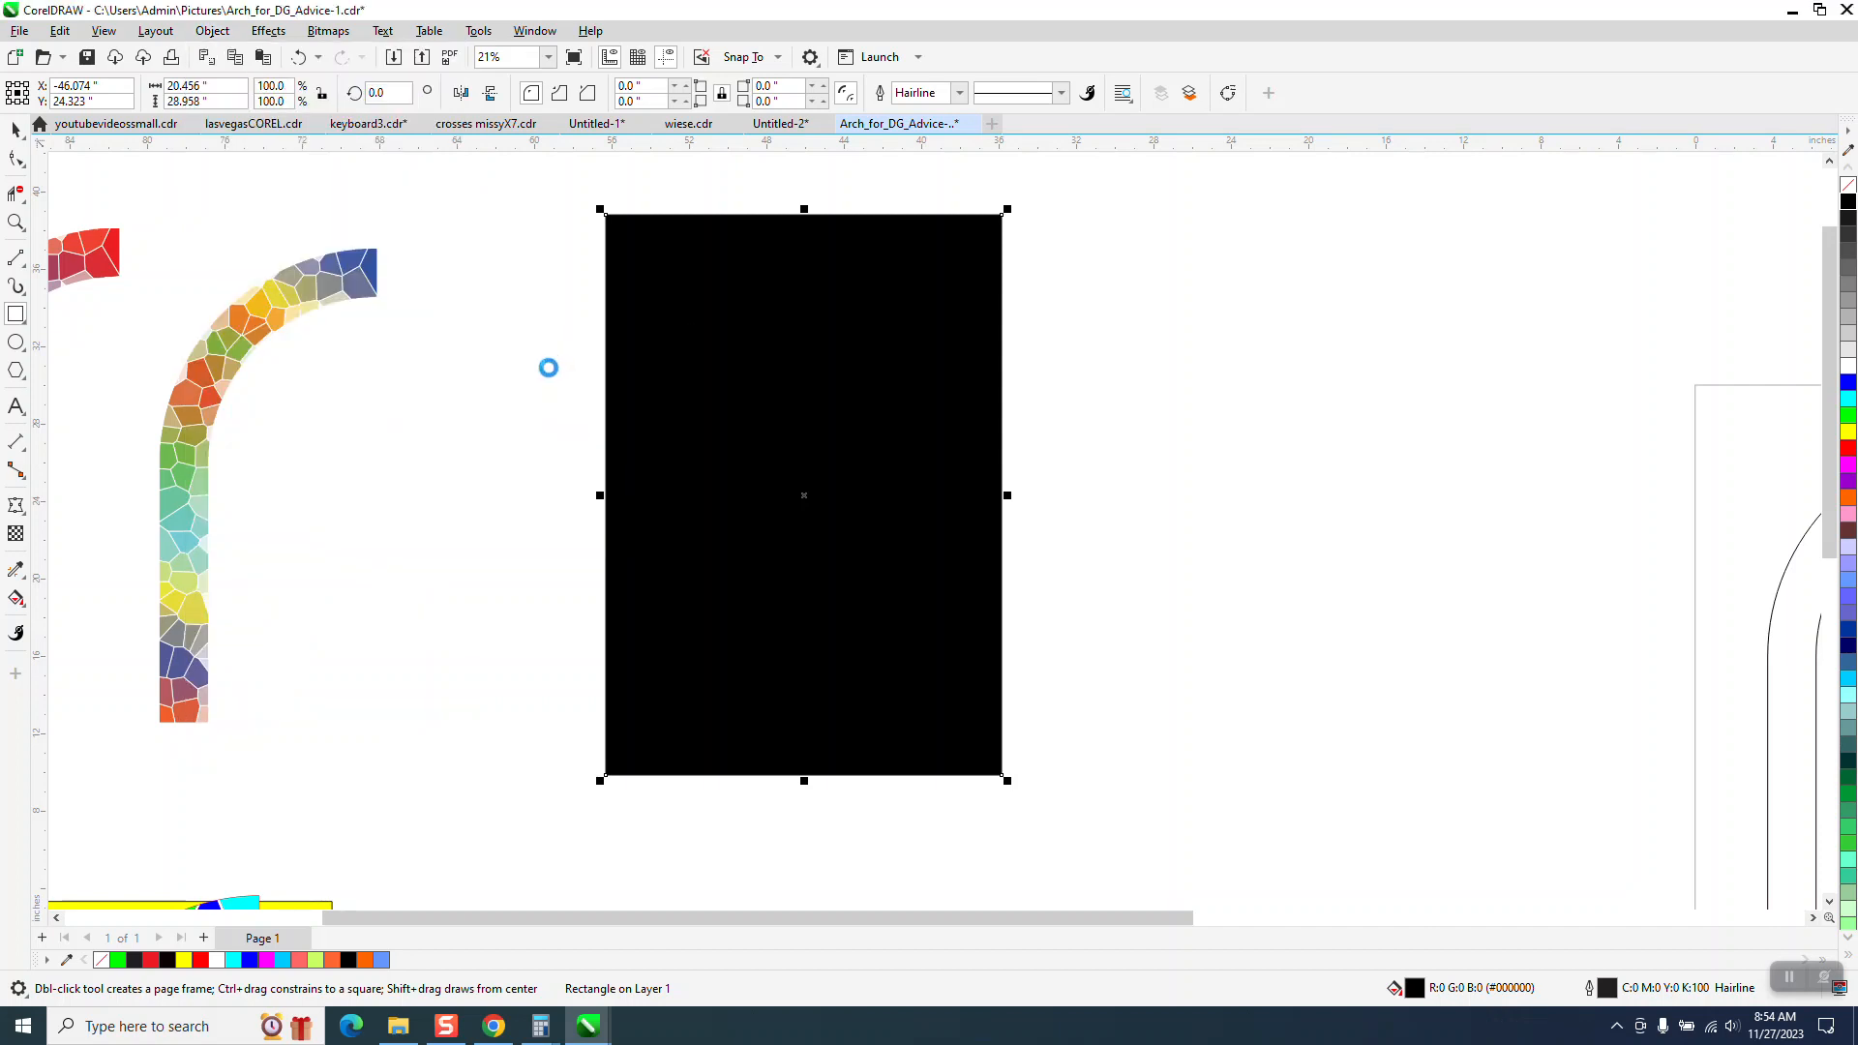